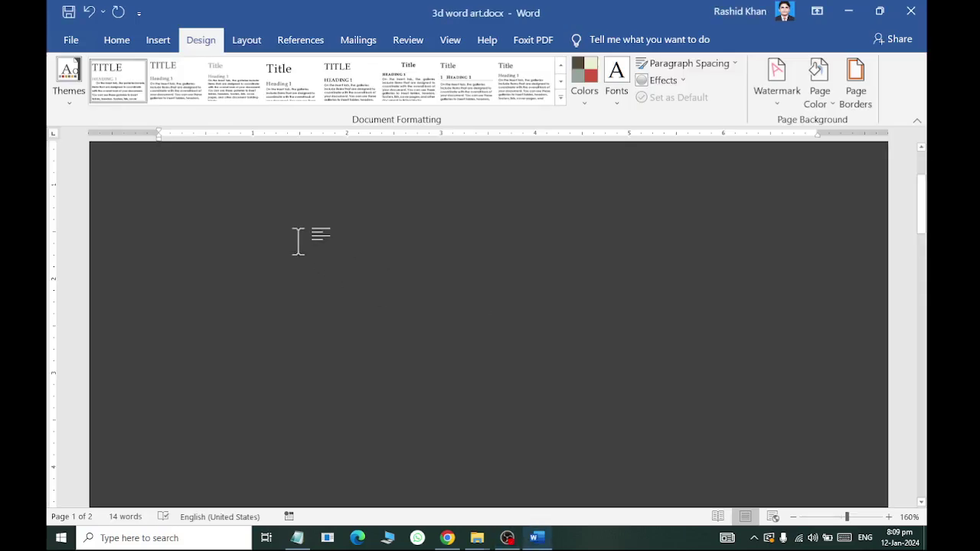
Step: Insert a WordArt in the chosen style and move it down and right on the page
{"action": "left_click", "coordinate": [157, 40]}
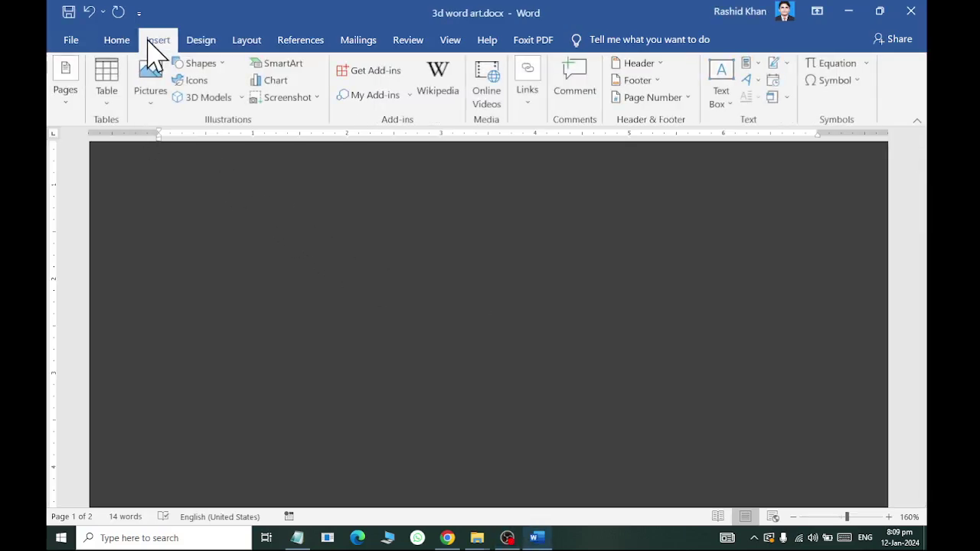
{"action": "left_click", "coordinate": [750, 81]}
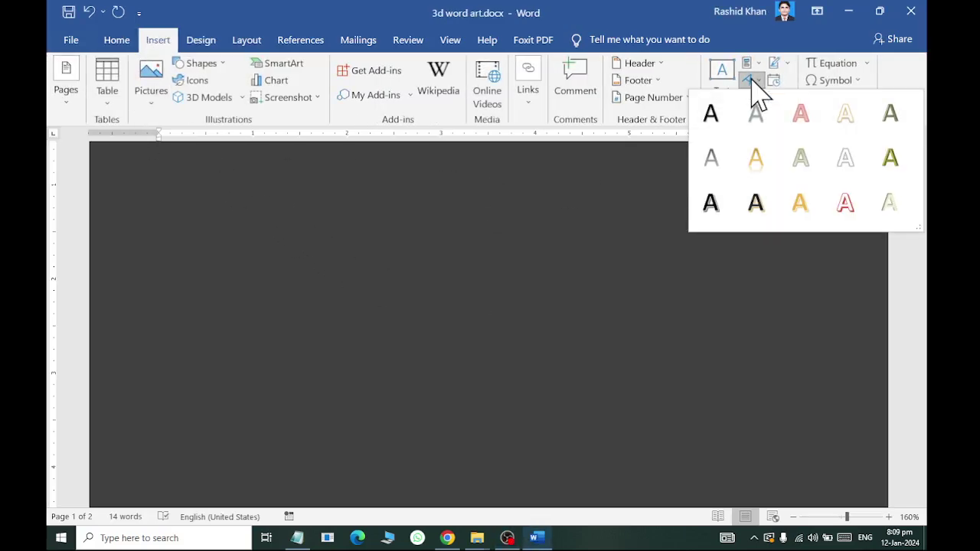
{"action": "left_click", "coordinate": [717, 119]}
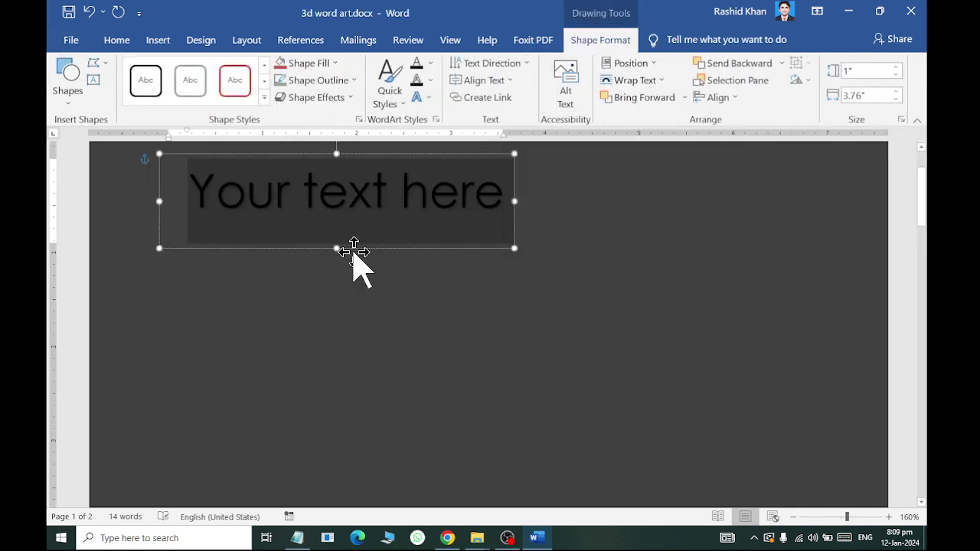
{"action": "left_click_drag", "start_coordinate": [354, 247], "coordinate": [397, 310]}
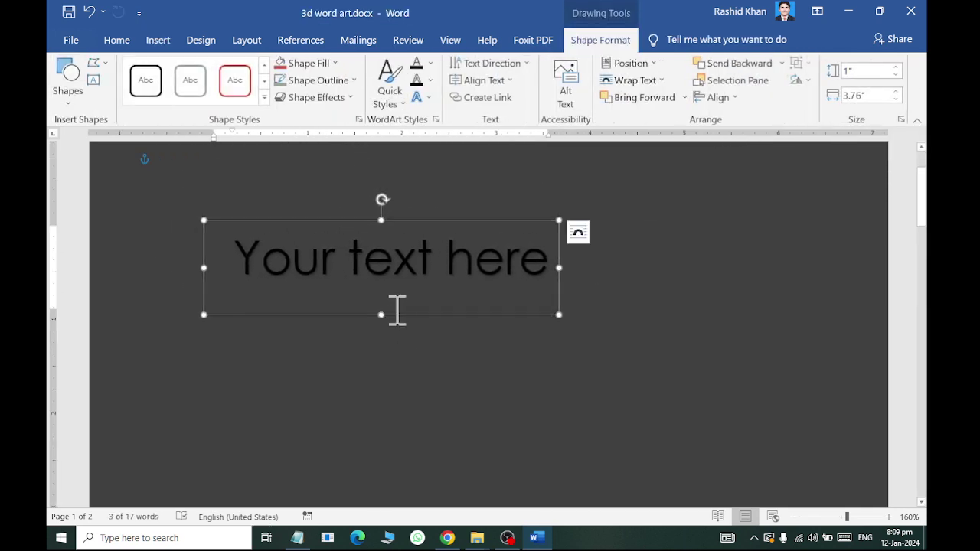
Step: Replace the WordArt placeholder with 'COMPUTER EDUCATION' and select the new text
{"action": "triple_click", "coordinate": [345, 272]}
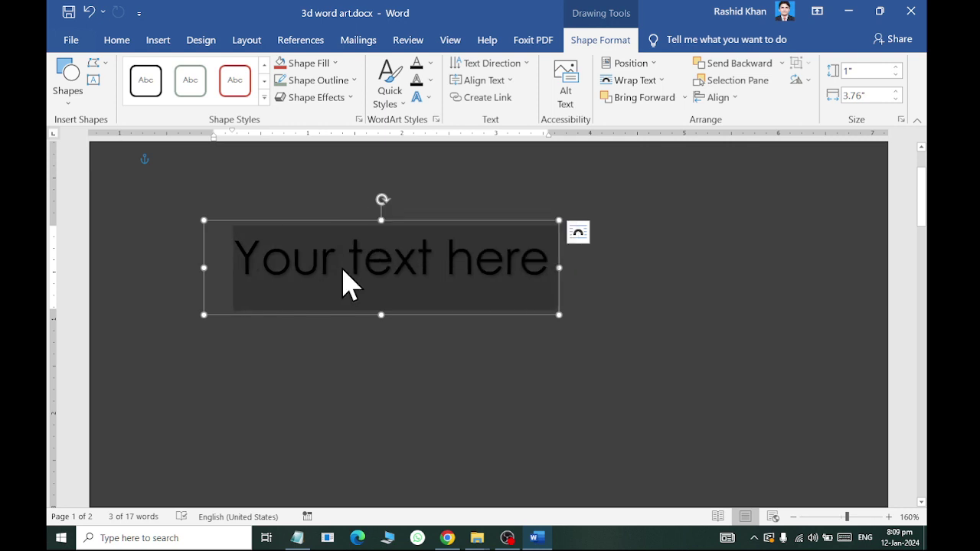
{"action": "type", "text": "COMPUTER E"}
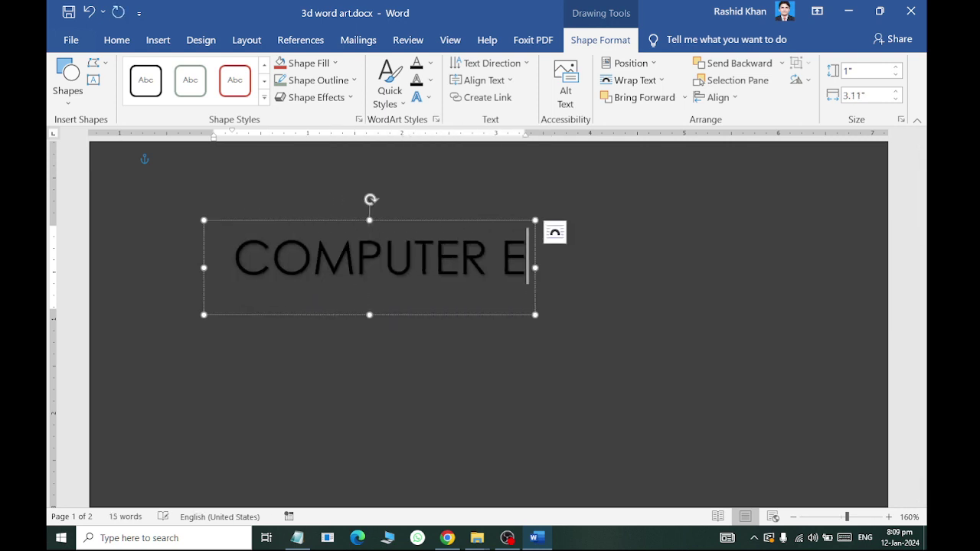
{"action": "type", "text": "DUCATION"}
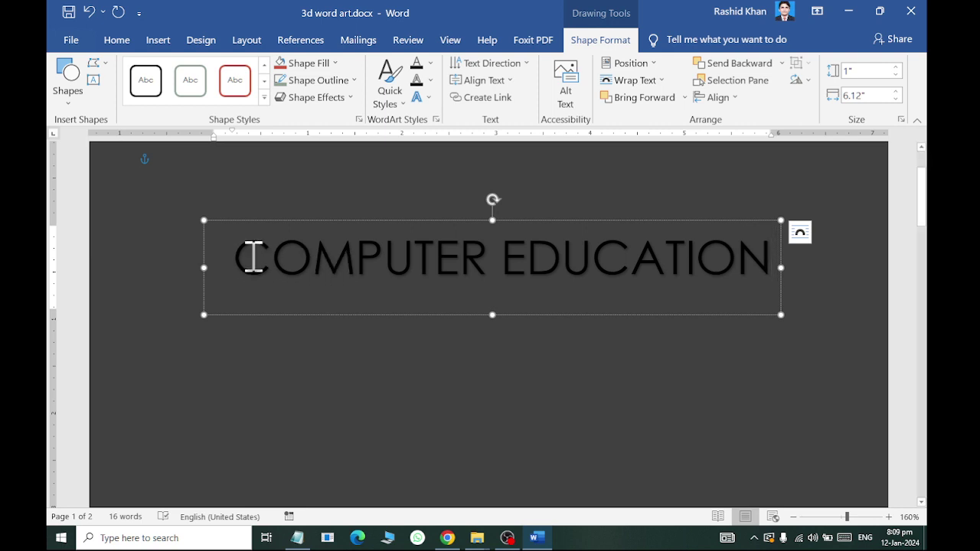
{"action": "left_click_drag", "start_coordinate": [242, 257], "coordinate": [758, 259]}
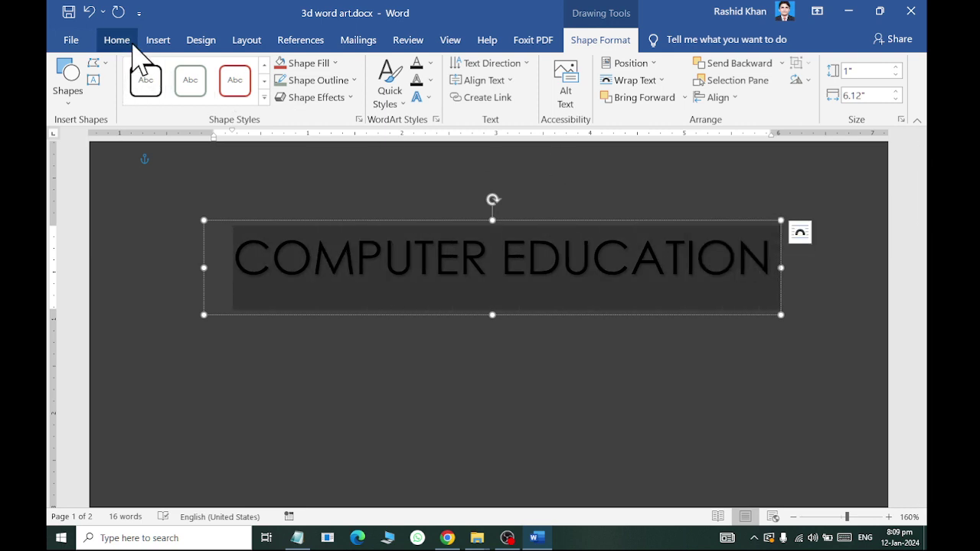
Step: Set the WordArt text in Arial Black and widen its box so it fits one line
{"action": "left_click", "coordinate": [134, 46]}
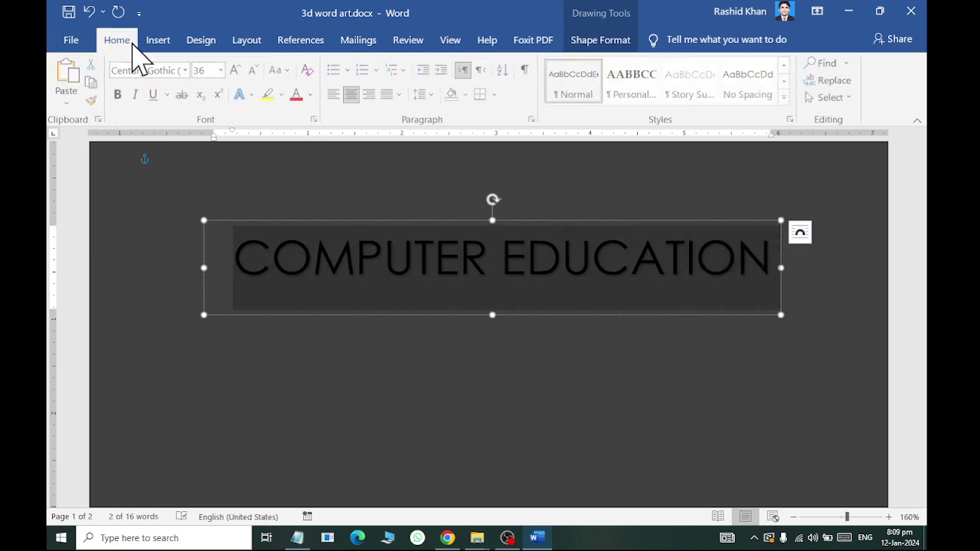
{"action": "left_click", "coordinate": [185, 69]}
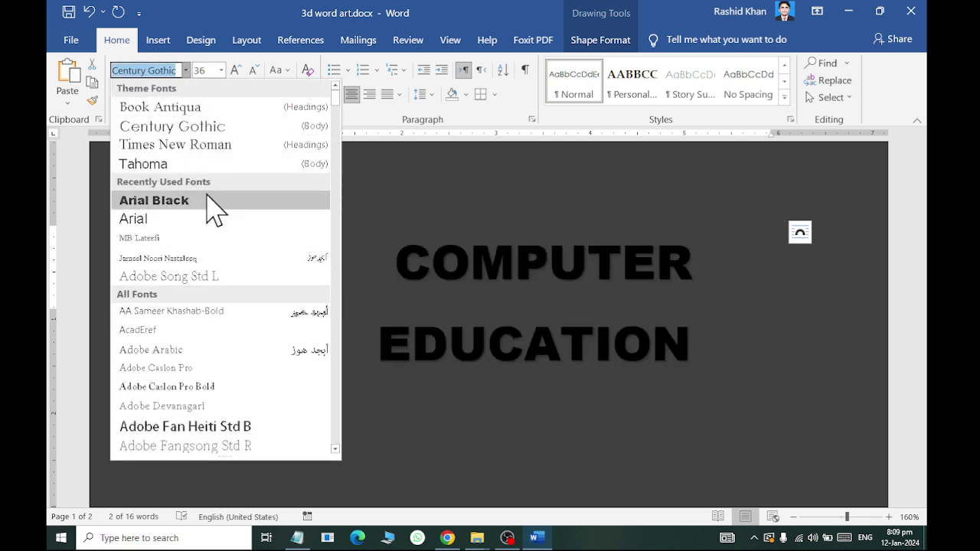
{"action": "left_click", "coordinate": [153, 201]}
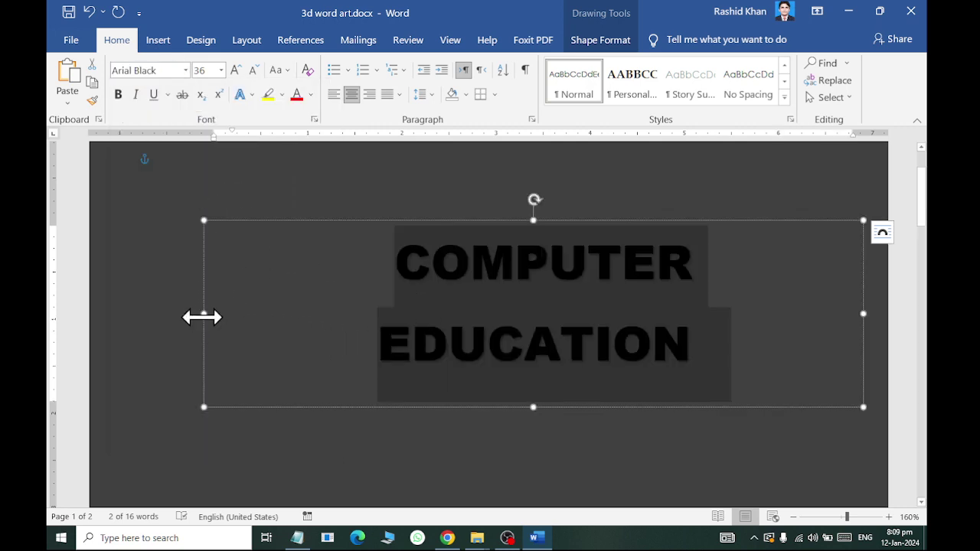
{"action": "left_click_drag", "start_coordinate": [203, 314], "coordinate": [146, 314]}
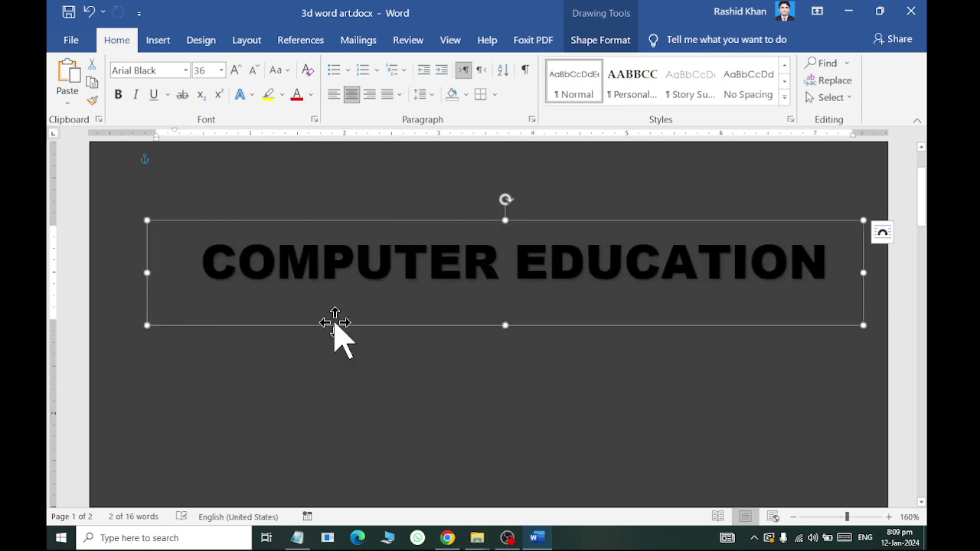
{"action": "left_click_drag", "start_coordinate": [335, 324], "coordinate": [326, 344]}
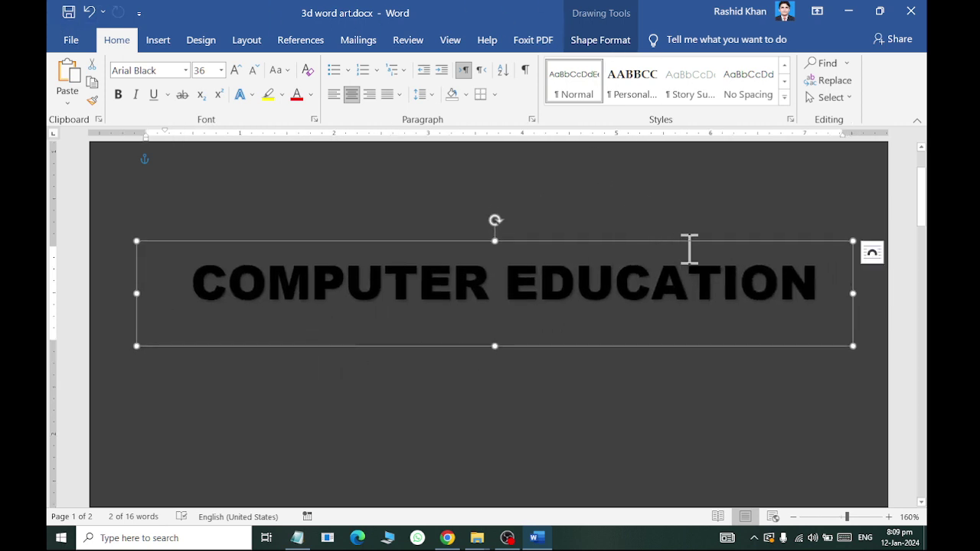
Step: Trim the WordArt box slightly narrower and shorter, then show the Text Effects 3-D Rotation presets
{"action": "left_click", "coordinate": [597, 44]}
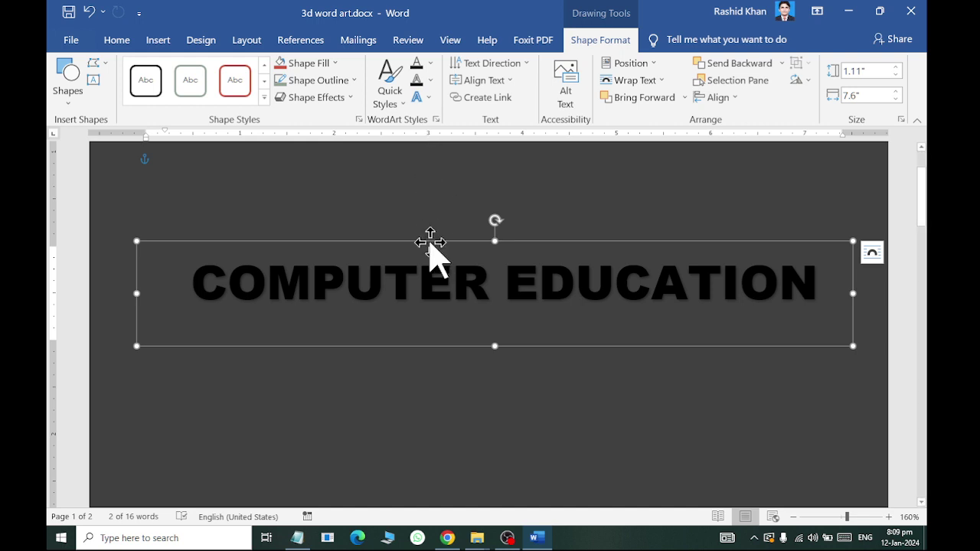
{"action": "left_click", "coordinate": [418, 99]}
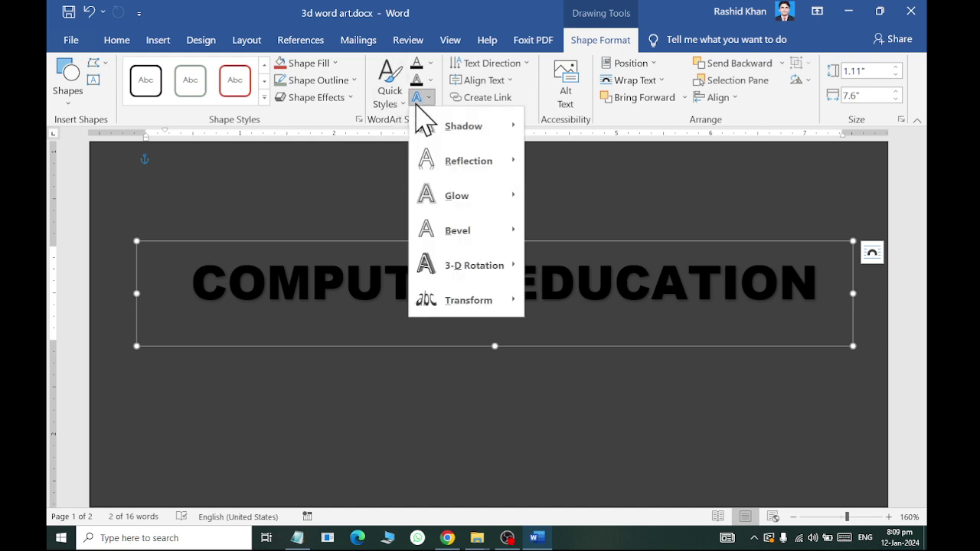
{"action": "mouse_move", "coordinate": [466, 265]}
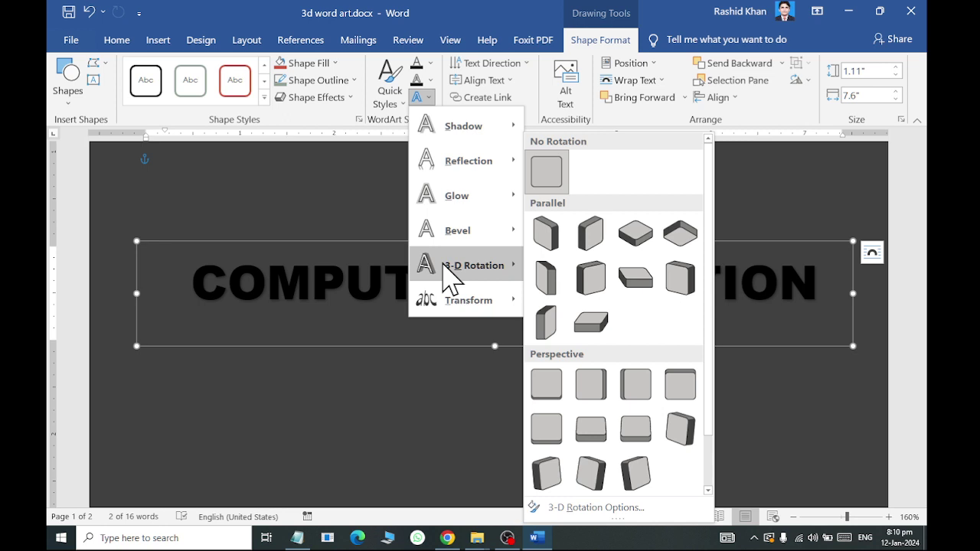
{"action": "left_click", "coordinate": [337, 268]}
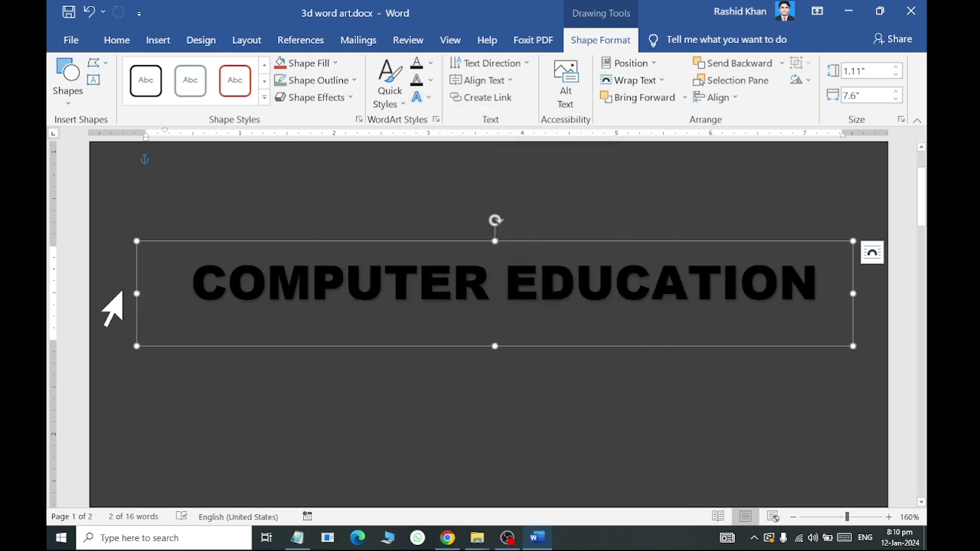
{"action": "left_click_drag", "start_coordinate": [136, 293], "coordinate": [143, 304]}
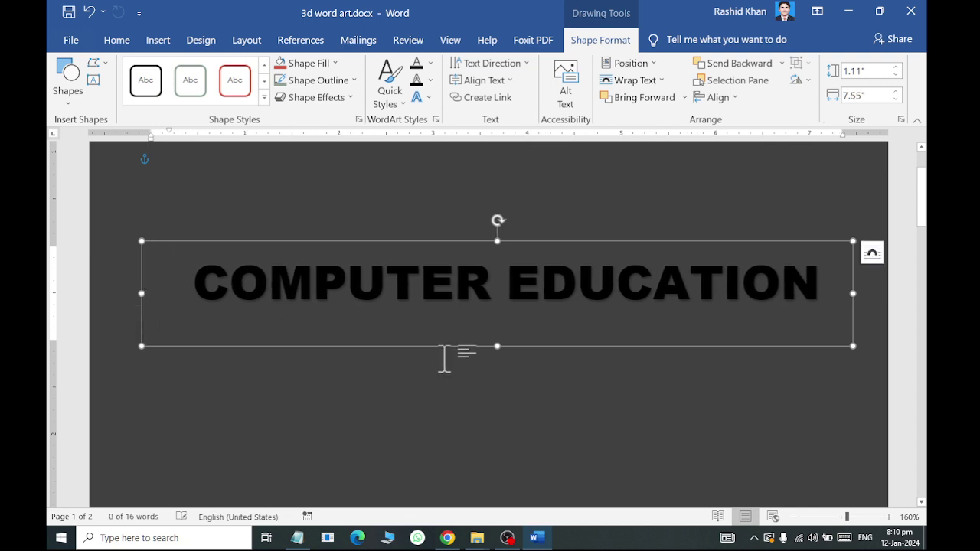
{"action": "mouse_move", "coordinate": [498, 347]}
{"action": "left_mouse_down"}
{"action": "mouse_move", "coordinate": [503, 330]}
{"action": "mouse_move", "coordinate": [506, 342]}
{"action": "left_mouse_up"}
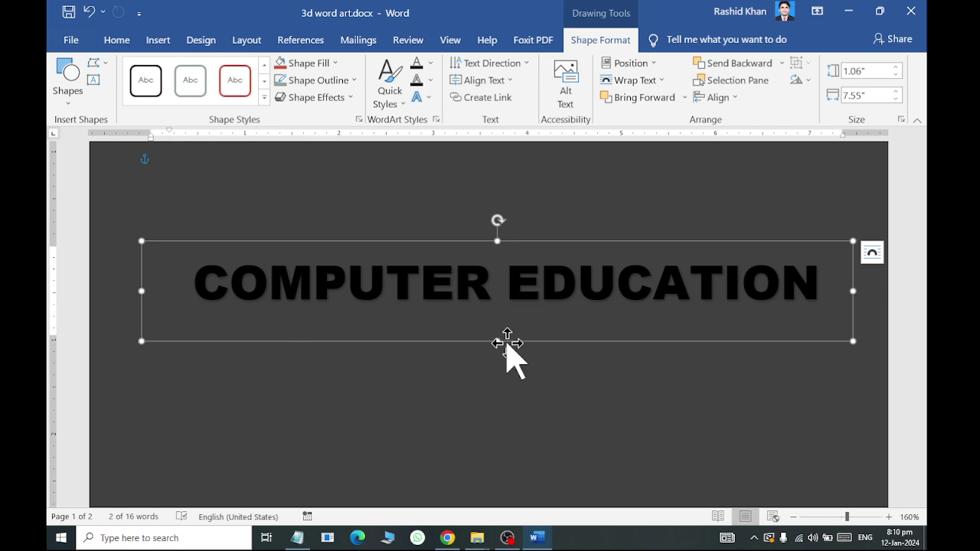
{"action": "left_click", "coordinate": [419, 98]}
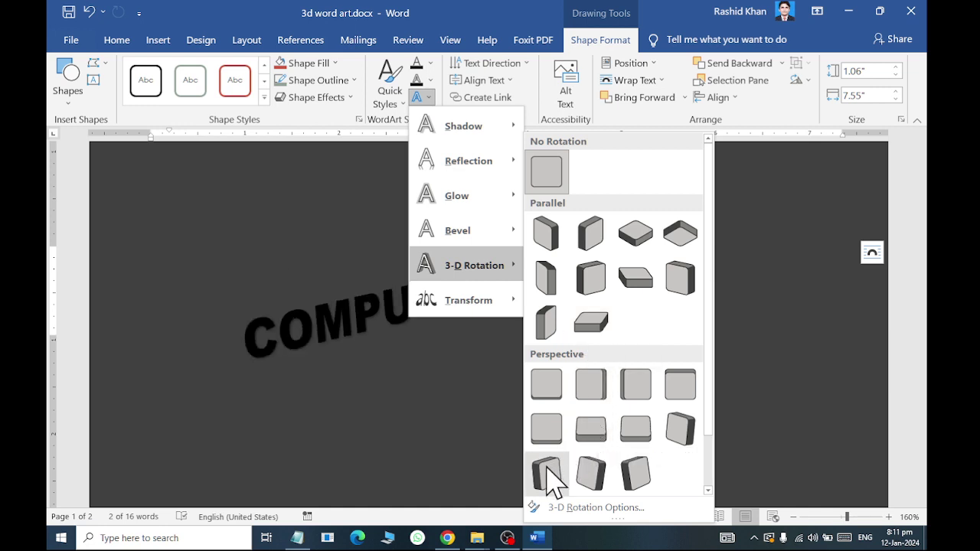
Step: Apply the Perspective: Relaxed Moderately rotation and expand the 3-D Format settings
{"action": "left_click", "coordinate": [592, 429]}
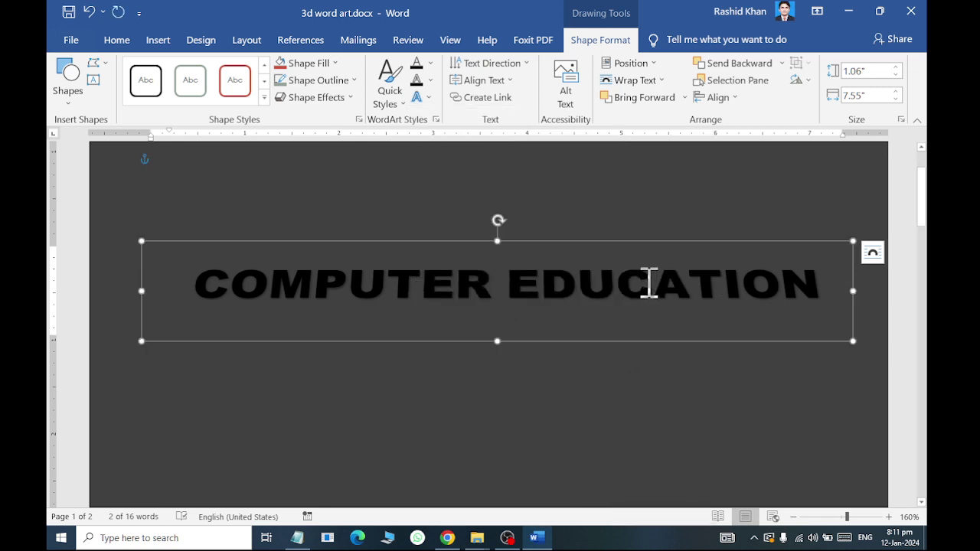
{"action": "left_click", "coordinate": [420, 98]}
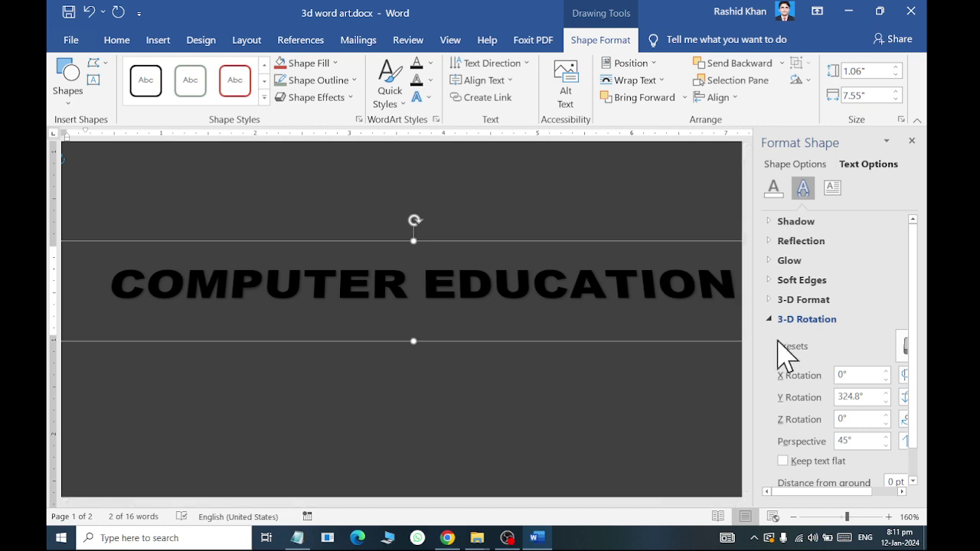
{"action": "left_click", "coordinate": [774, 320]}
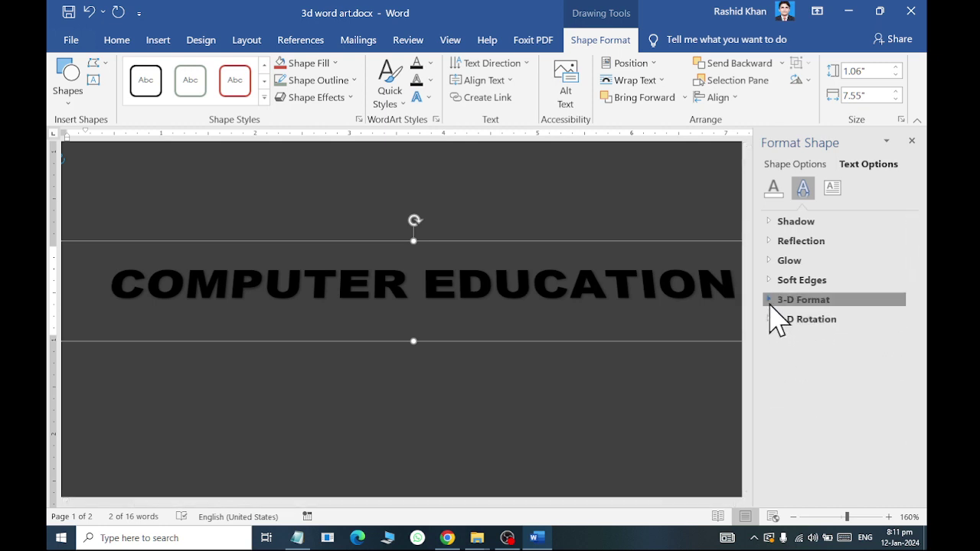
{"action": "left_click", "coordinate": [772, 302]}
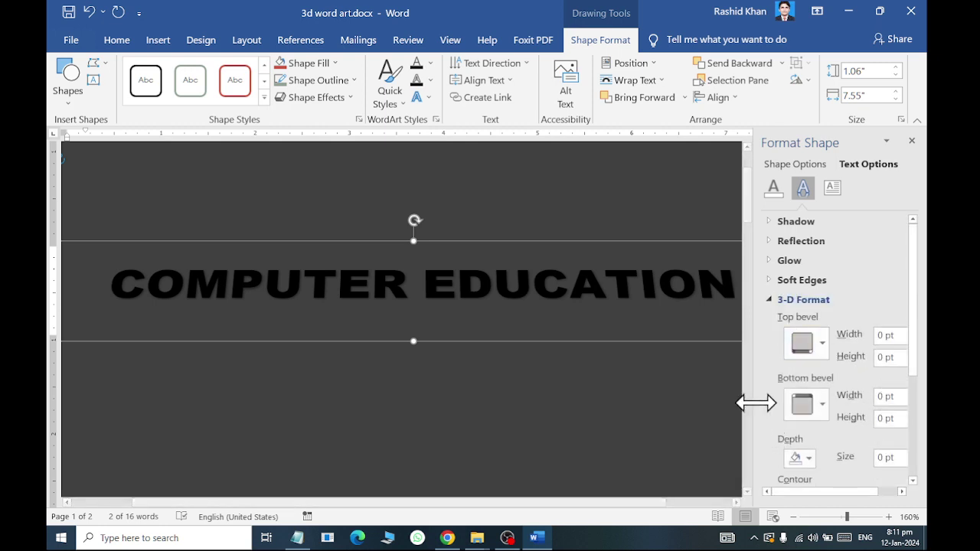
Step: Give the letters an 11.5 pt 3-D depth and close the formatting pane
{"action": "left_click_drag", "start_coordinate": [756, 404], "coordinate": [723, 402]}
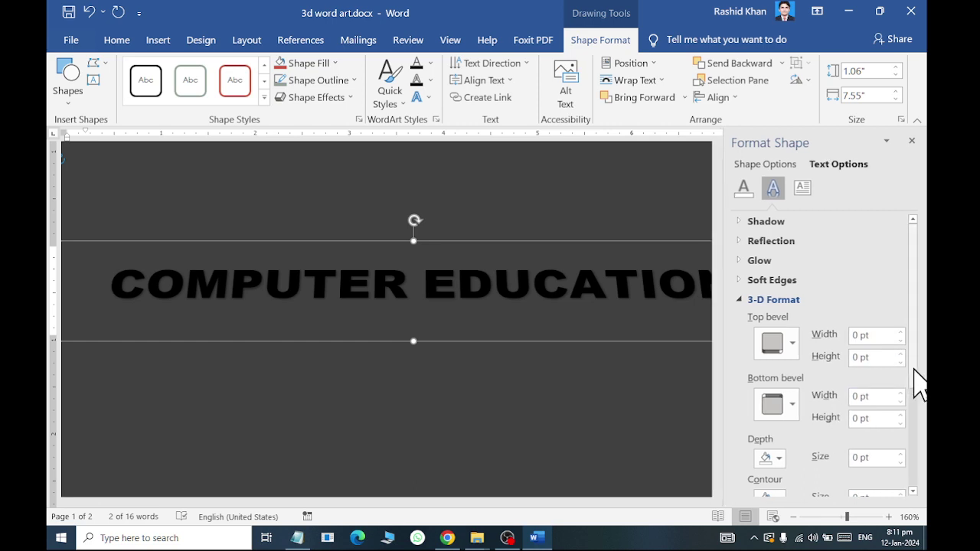
{"action": "left_click_drag", "start_coordinate": [914, 370], "coordinate": [919, 444]}
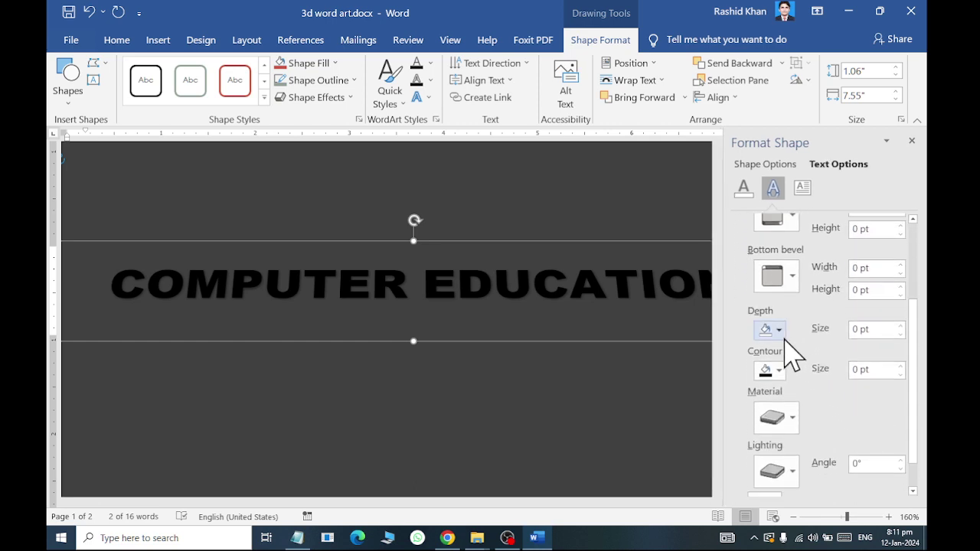
{"action": "left_click", "coordinate": [902, 325]}
{"action": "left_click", "coordinate": [902, 325]}
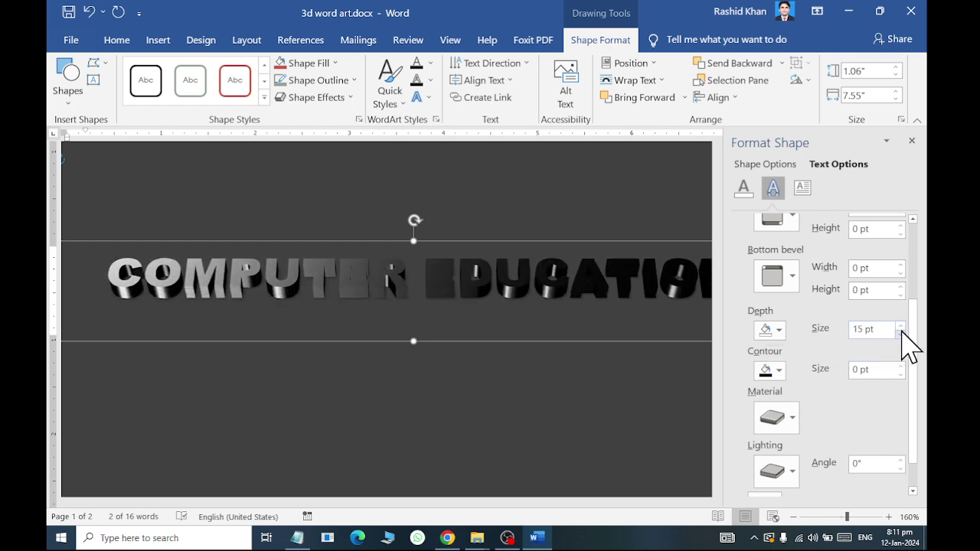
{"action": "left_click", "coordinate": [902, 333]}
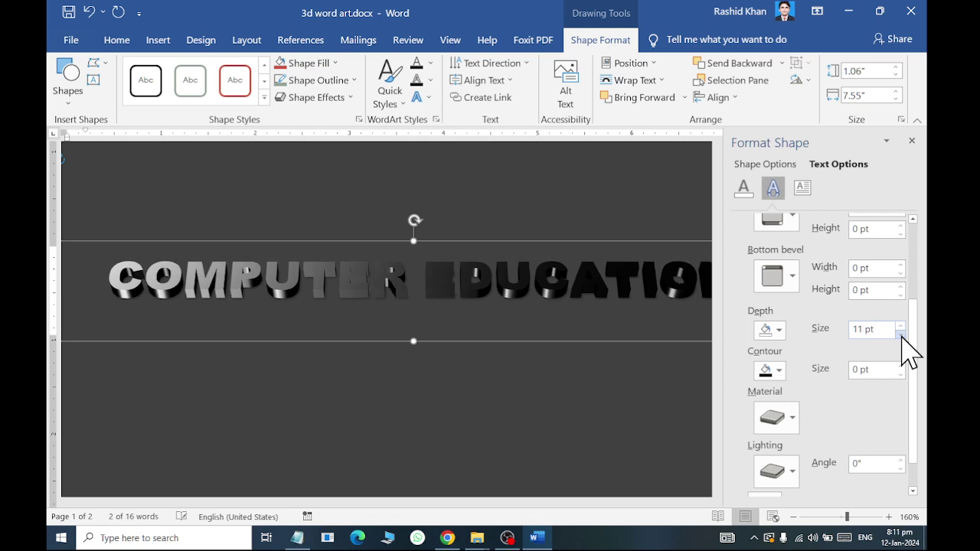
{"action": "left_click", "coordinate": [901, 335]}
{"action": "left_click", "coordinate": [901, 326]}
{"action": "left_click", "coordinate": [901, 326]}
{"action": "left_click", "coordinate": [911, 140]}
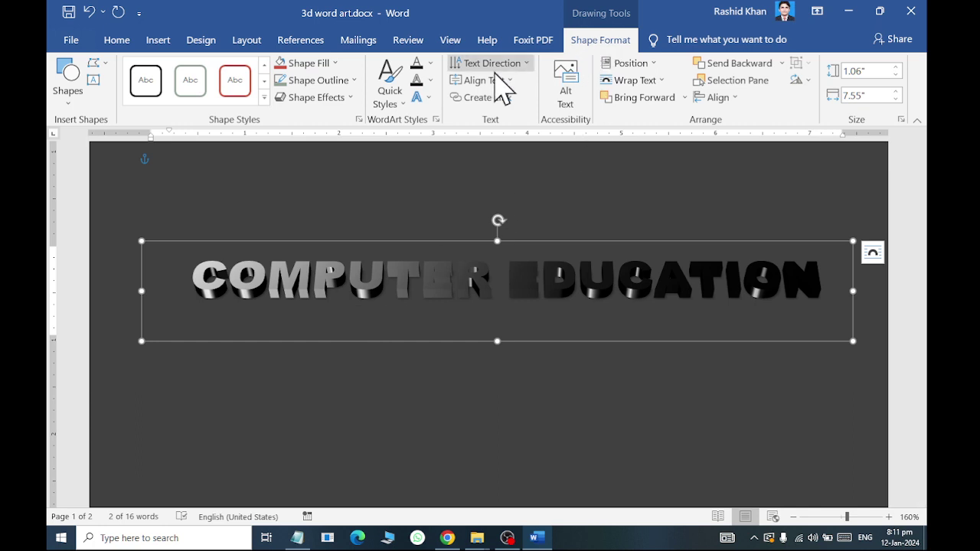
Step: Reopen the 3-D Rotation Options and expand the 3-D Format settings
{"action": "left_click", "coordinate": [418, 98]}
{"action": "mouse_move", "coordinate": [469, 265]}
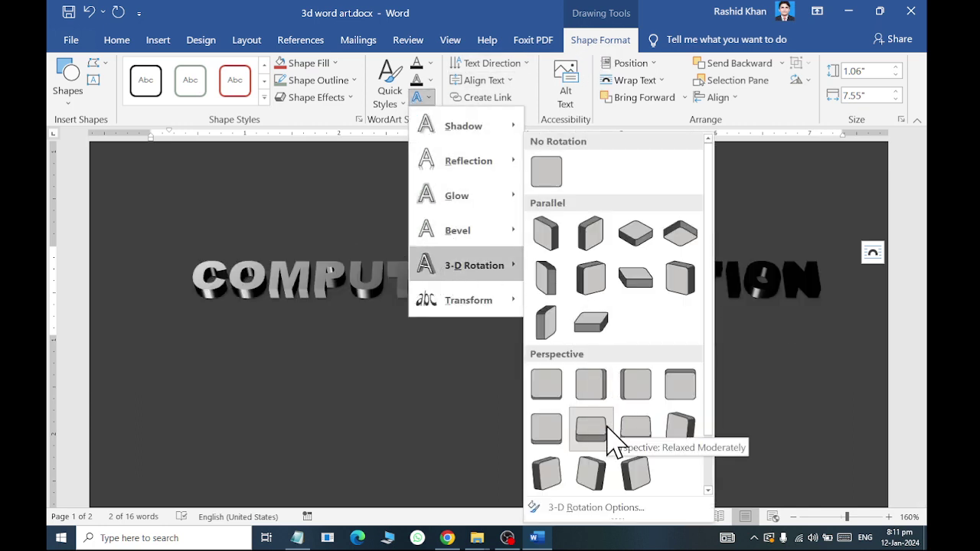
{"action": "left_click", "coordinate": [616, 508]}
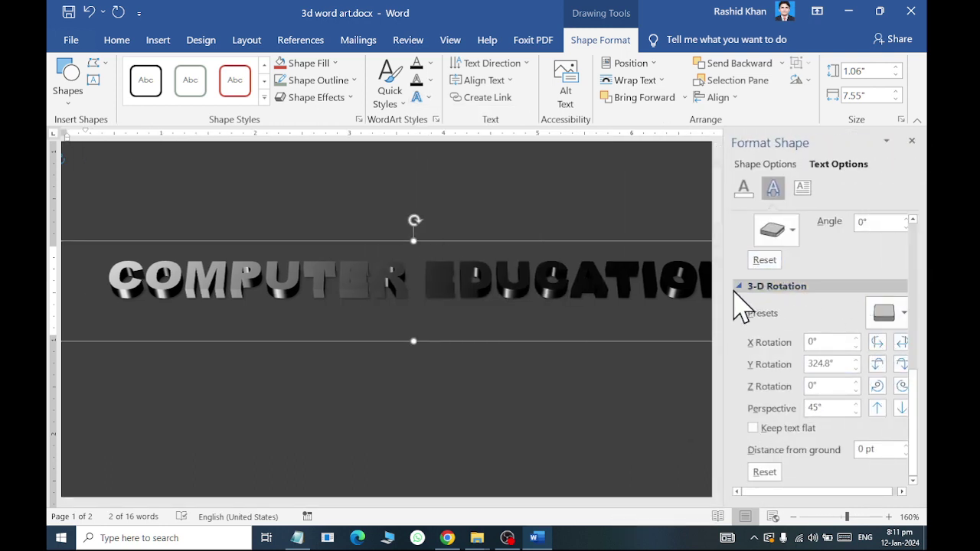
{"action": "left_click", "coordinate": [740, 286]}
{"action": "scroll", "coordinate": [761, 444], "scroll_direction": "up", "scroll_amount": 2}
{"action": "scroll", "coordinate": [762, 452], "scroll_direction": "up", "scroll_amount": 2}
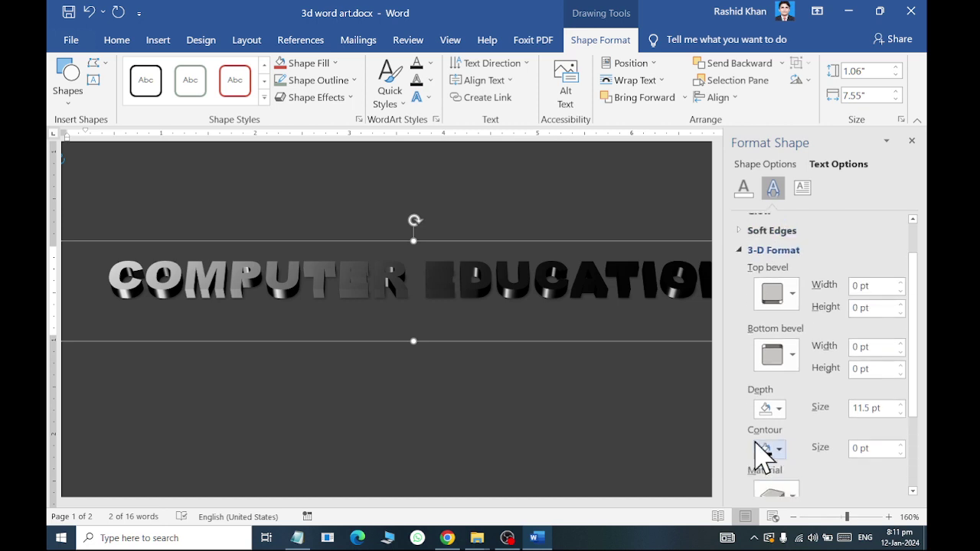
{"action": "scroll", "coordinate": [759, 337], "scroll_direction": "down", "scroll_amount": 2}
{"action": "scroll", "coordinate": [766, 399], "scroll_direction": "down", "scroll_amount": 2}
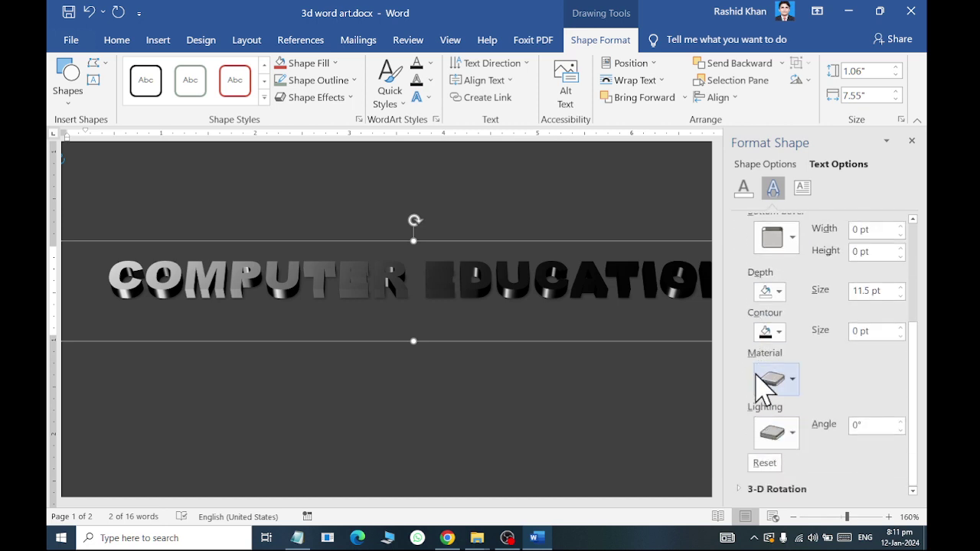
{"action": "scroll", "coordinate": [766, 295], "scroll_direction": "up", "scroll_amount": 2}
{"action": "scroll", "coordinate": [755, 273], "scroll_direction": "up", "scroll_amount": 2}
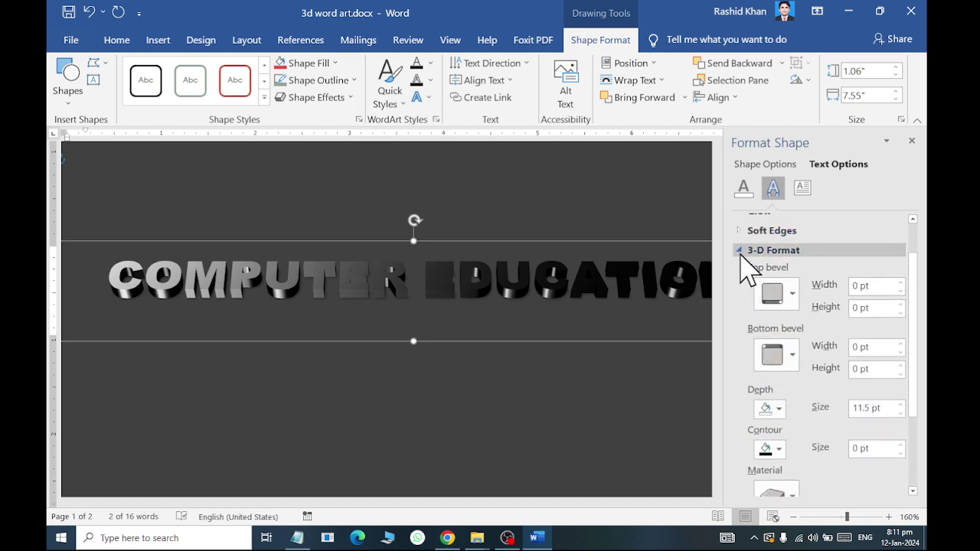
{"action": "left_click", "coordinate": [753, 252]}
{"action": "left_click", "coordinate": [740, 305]}
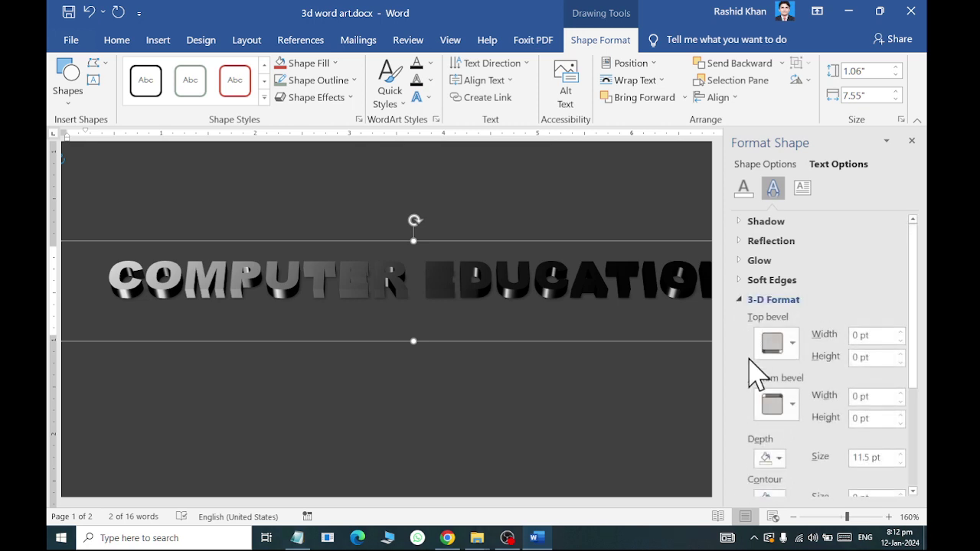
Step: Nudge the extrusion depth up, return it to 11.5 pt, and show the material presets
{"action": "scroll", "coordinate": [756, 382], "scroll_direction": "down", "scroll_amount": 1}
{"action": "scroll", "coordinate": [762, 406], "scroll_direction": "down", "scroll_amount": 1}
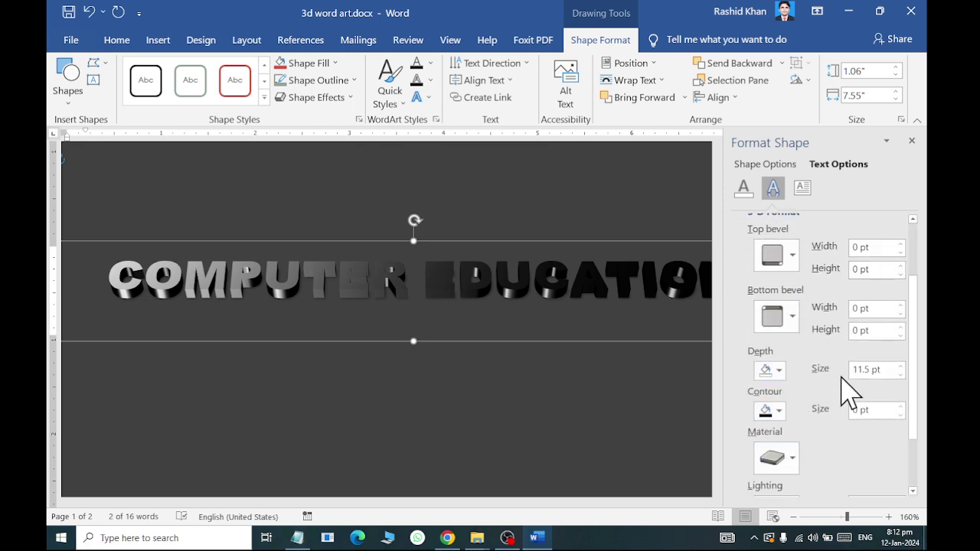
{"action": "left_click", "coordinate": [901, 367]}
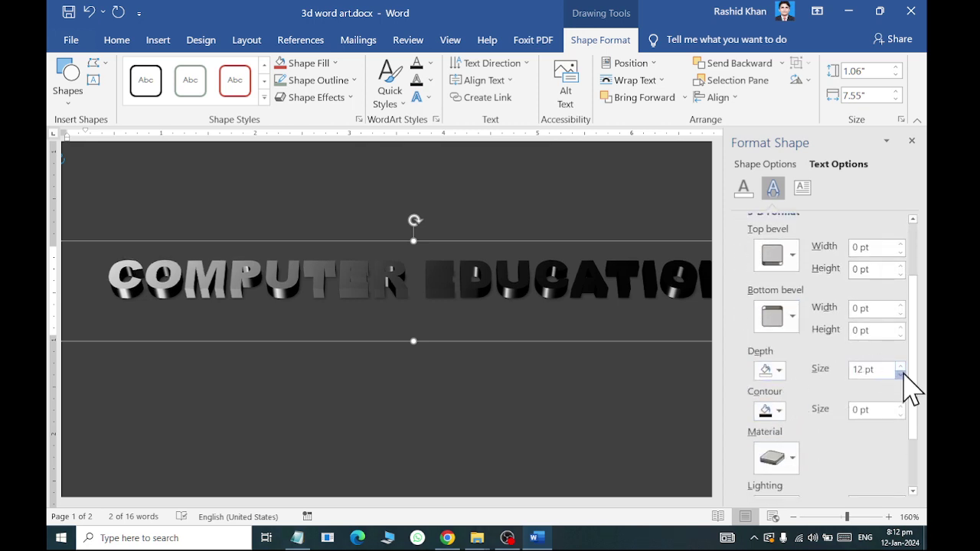
{"action": "left_click", "coordinate": [901, 374]}
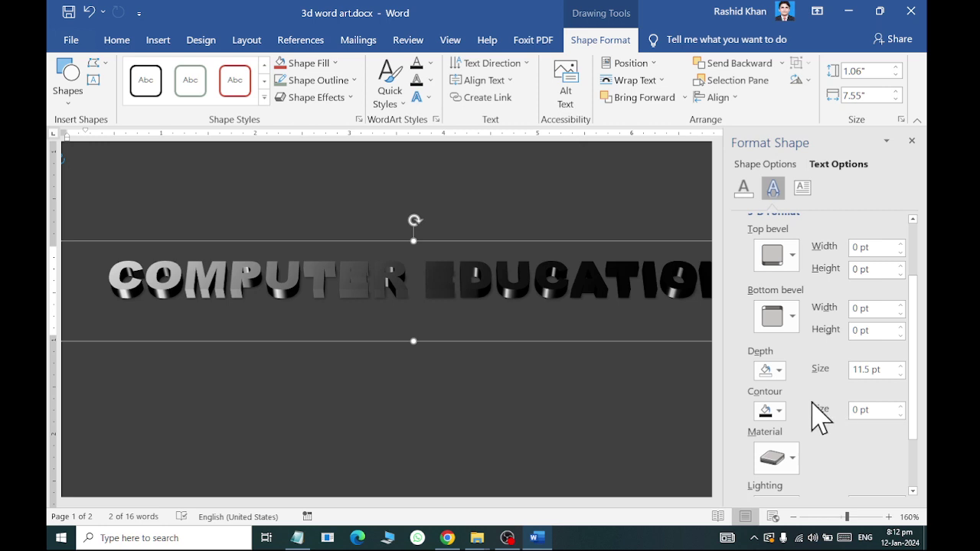
{"action": "left_click", "coordinate": [789, 460]}
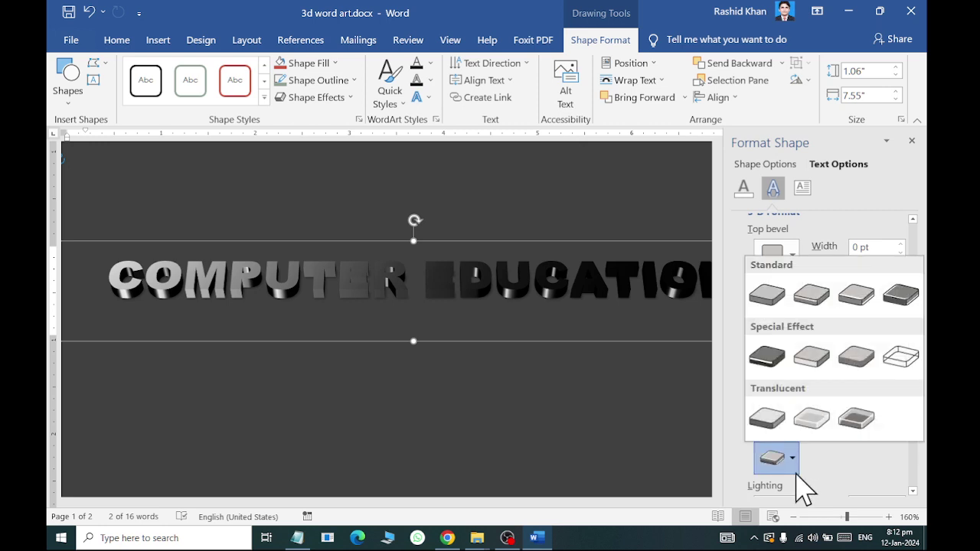
Step: Preview Wireframe and several Translucent materials on the letters, then return to shiny metal
{"action": "left_click", "coordinate": [915, 364]}
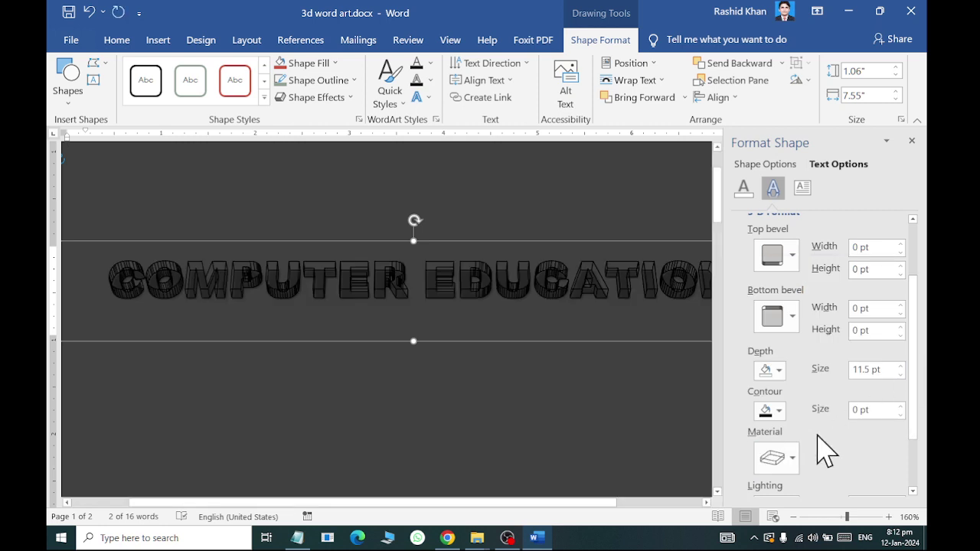
{"action": "left_click", "coordinate": [784, 456]}
{"action": "left_click", "coordinate": [858, 419]}
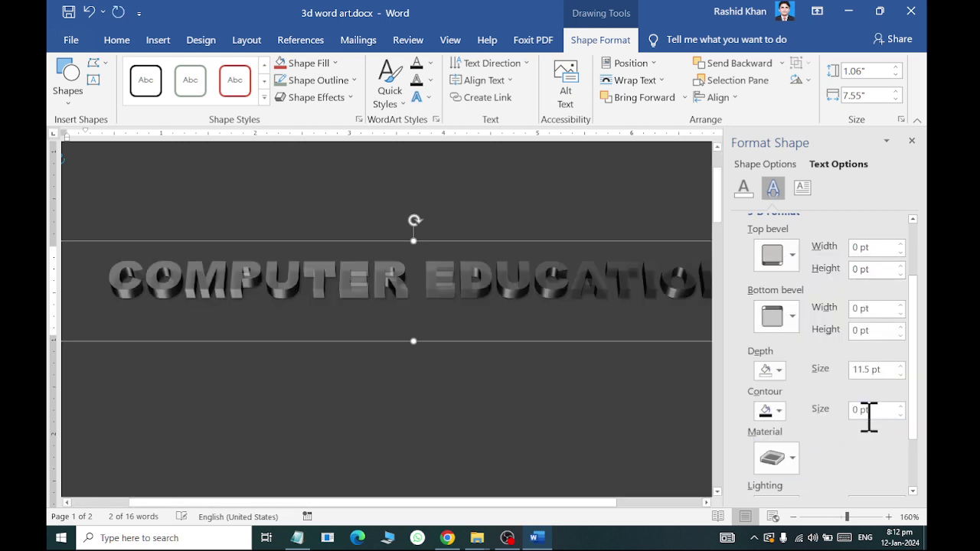
{"action": "left_click", "coordinate": [795, 458]}
{"action": "left_click", "coordinate": [791, 433]}
{"action": "left_click", "coordinate": [777, 459]}
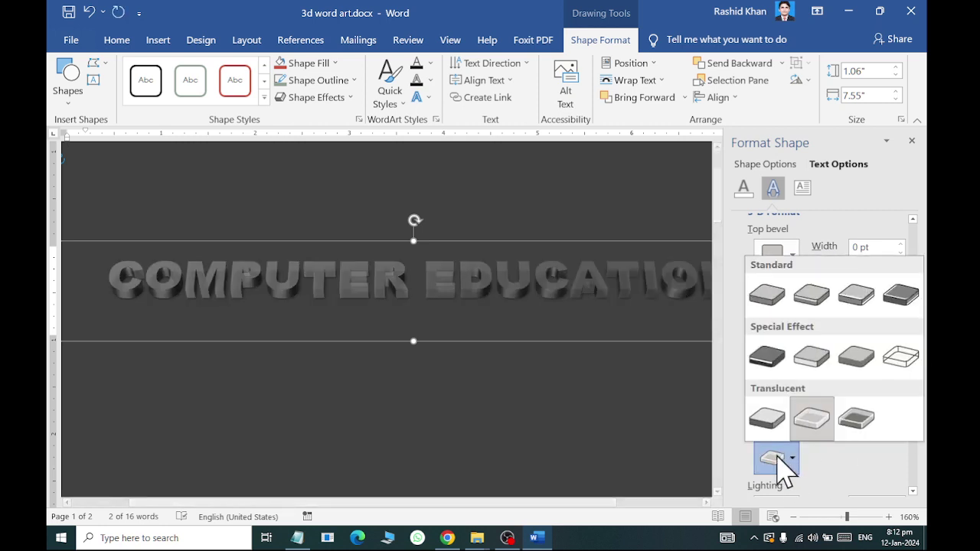
{"action": "left_click", "coordinate": [762, 420]}
{"action": "left_click", "coordinate": [789, 463]}
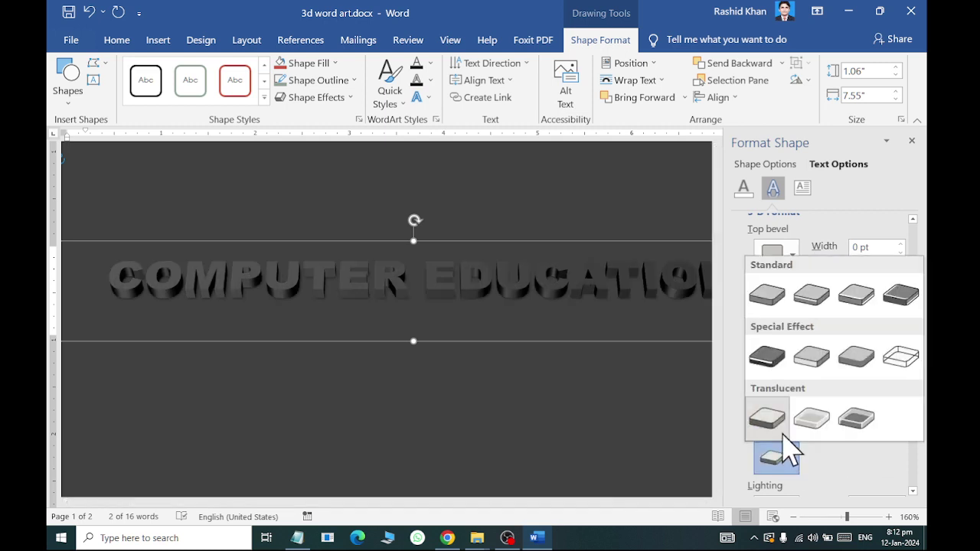
{"action": "left_click", "coordinate": [773, 358]}
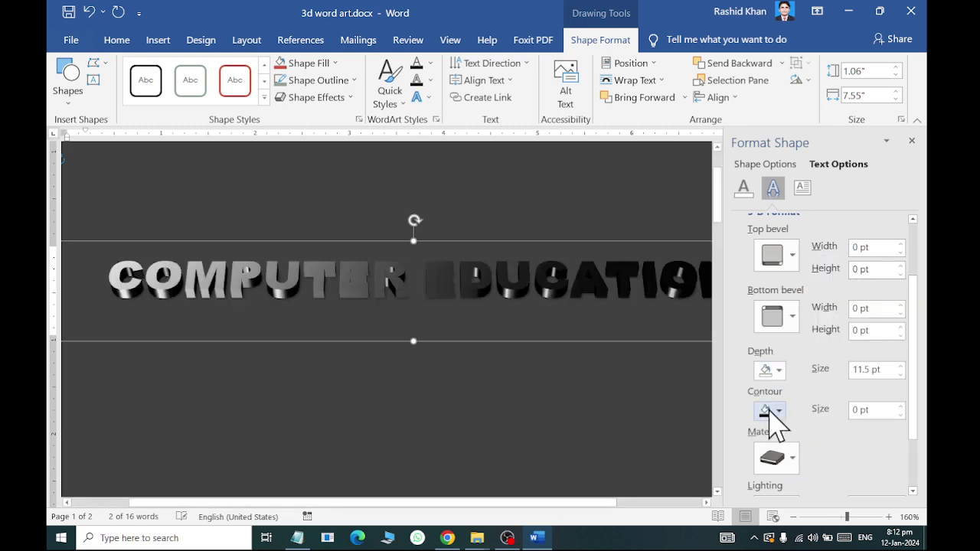
Step: Try Special Effect, Wireframe and dark materials, settling on a grey Standard material
{"action": "left_click", "coordinate": [783, 460]}
{"action": "left_click", "coordinate": [812, 357]}
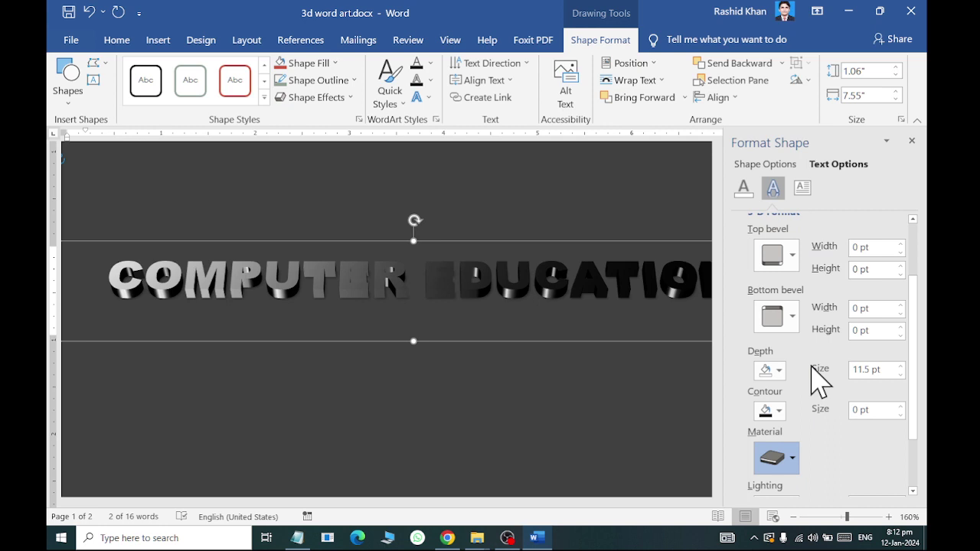
{"action": "left_click", "coordinate": [785, 459]}
{"action": "left_click", "coordinate": [812, 417]}
{"action": "left_click", "coordinate": [781, 459]}
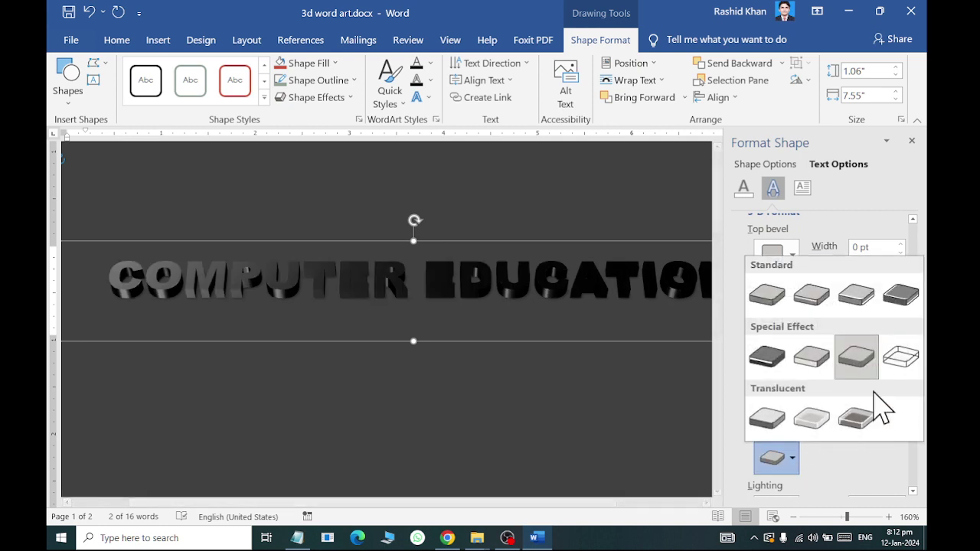
{"action": "left_click", "coordinate": [865, 413]}
{"action": "left_click", "coordinate": [789, 468]}
{"action": "left_click", "coordinate": [775, 307]}
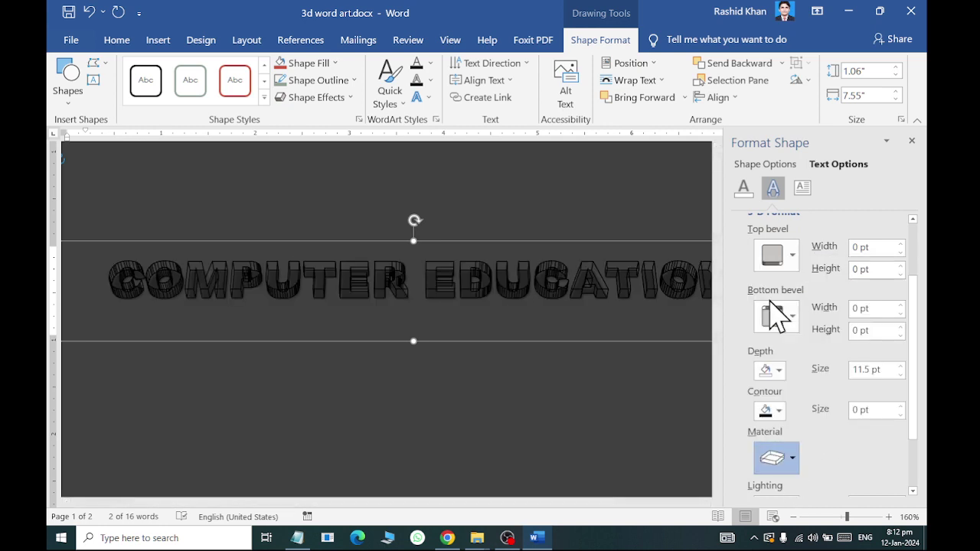
{"action": "left_click", "coordinate": [783, 469]}
{"action": "left_click", "coordinate": [820, 295]}
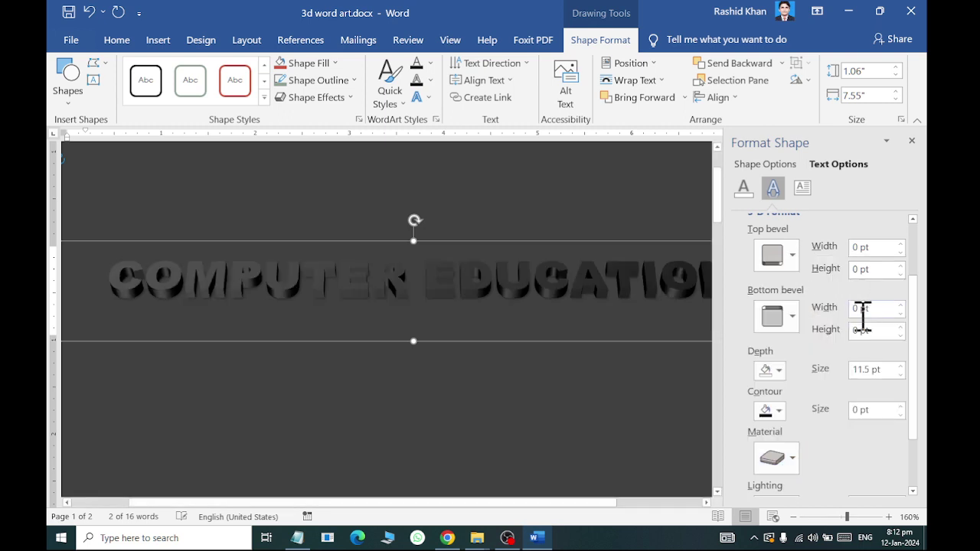
{"action": "left_click", "coordinate": [783, 452]}
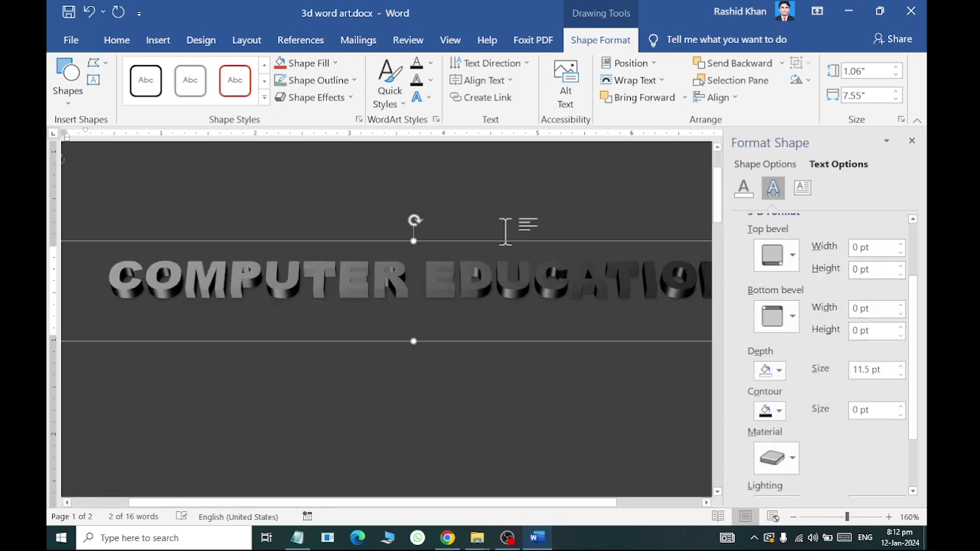
{"action": "left_click", "coordinate": [116, 40]}
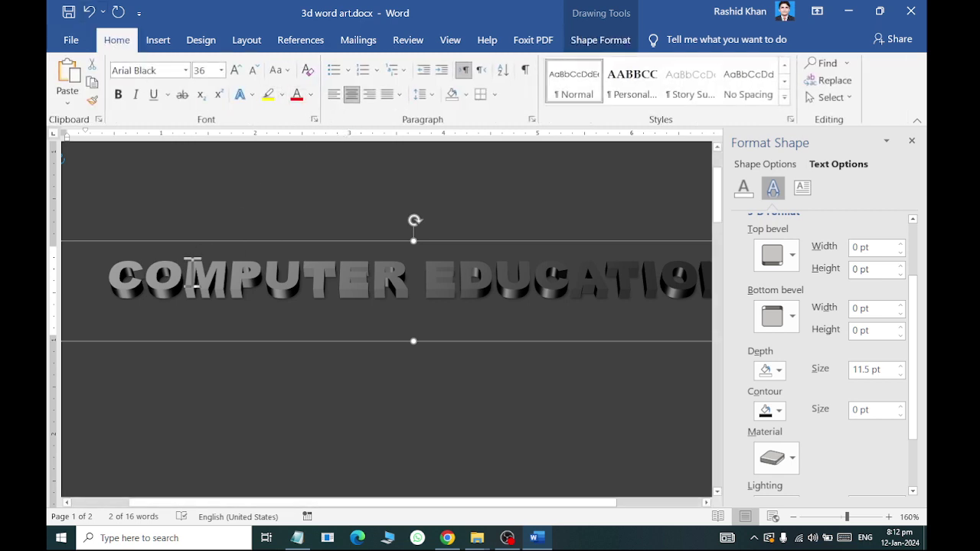
Step: Colour the COMPUTER EDUCATION letters dark olive gold, then reselect the WordArt shape
{"action": "left_click_drag", "start_coordinate": [115, 287], "coordinate": [788, 282]}
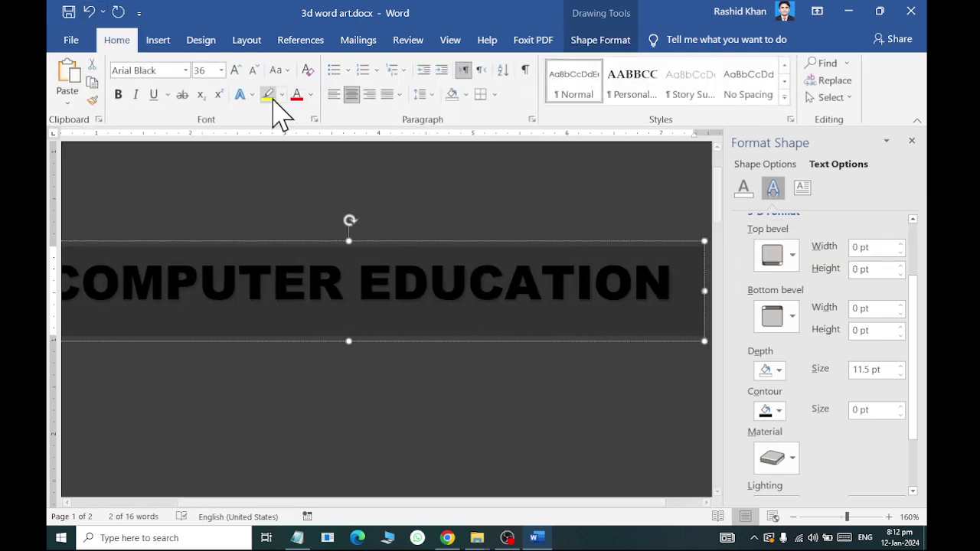
{"action": "left_click", "coordinate": [311, 95]}
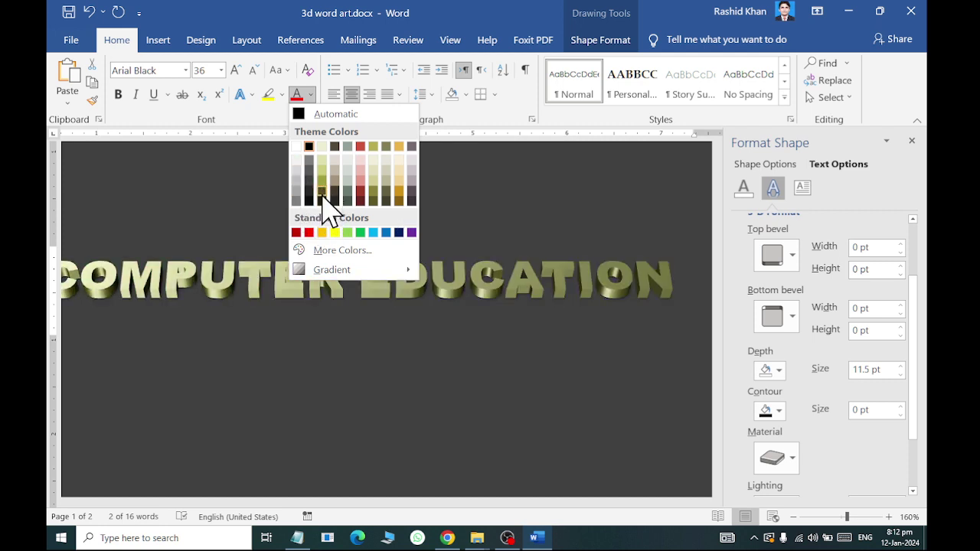
{"action": "left_click", "coordinate": [322, 196]}
{"action": "left_click", "coordinate": [470, 391]}
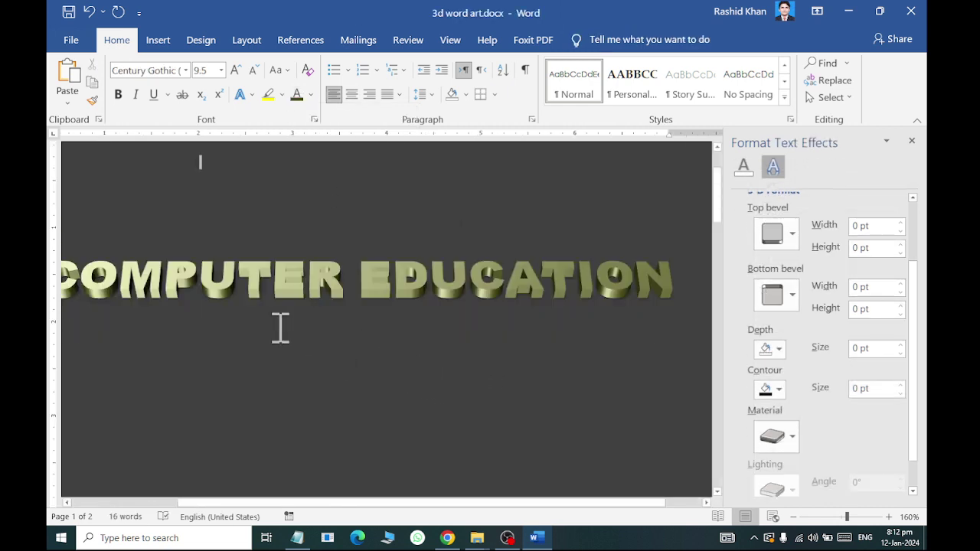
{"action": "scroll", "coordinate": [253, 315], "scroll_direction": "down", "scroll_amount": 2}
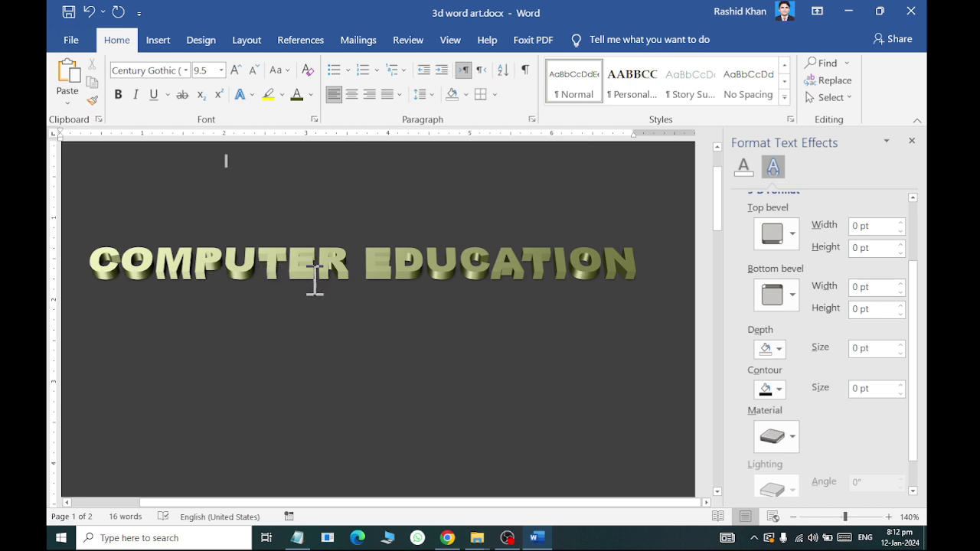
{"action": "left_click", "coordinate": [350, 273]}
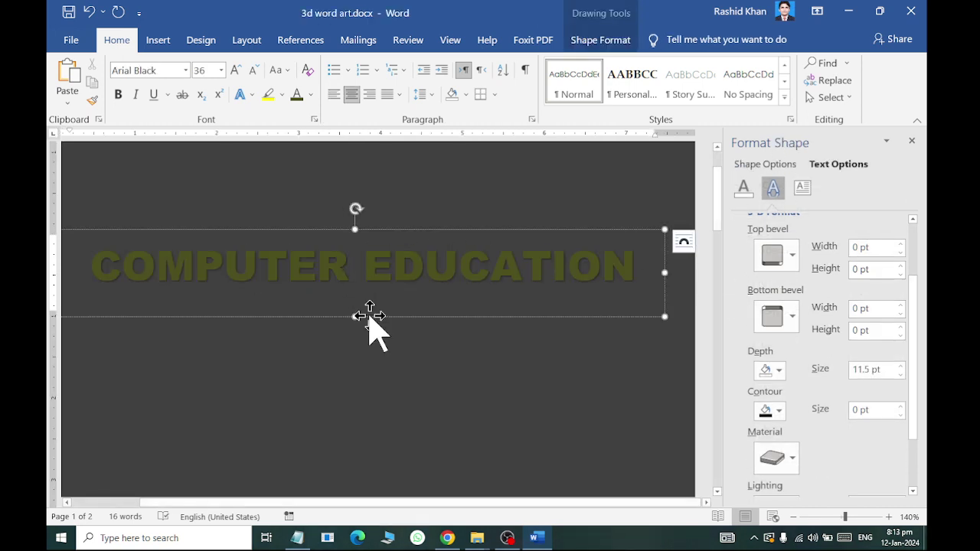
{"action": "left_click", "coordinate": [370, 316]}
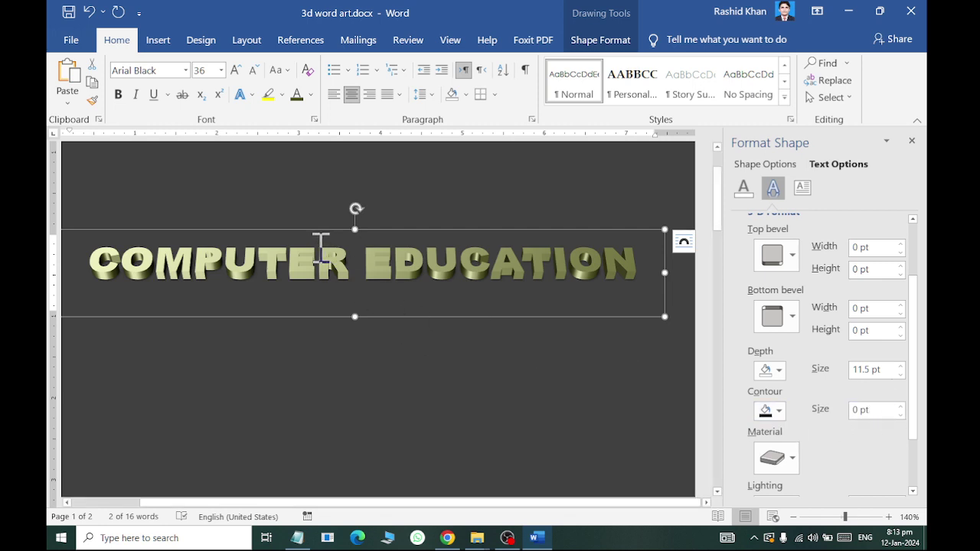
Step: Try red, yellow, gold and olive contour colours on the letters, settling on black
{"action": "left_click", "coordinate": [774, 411]}
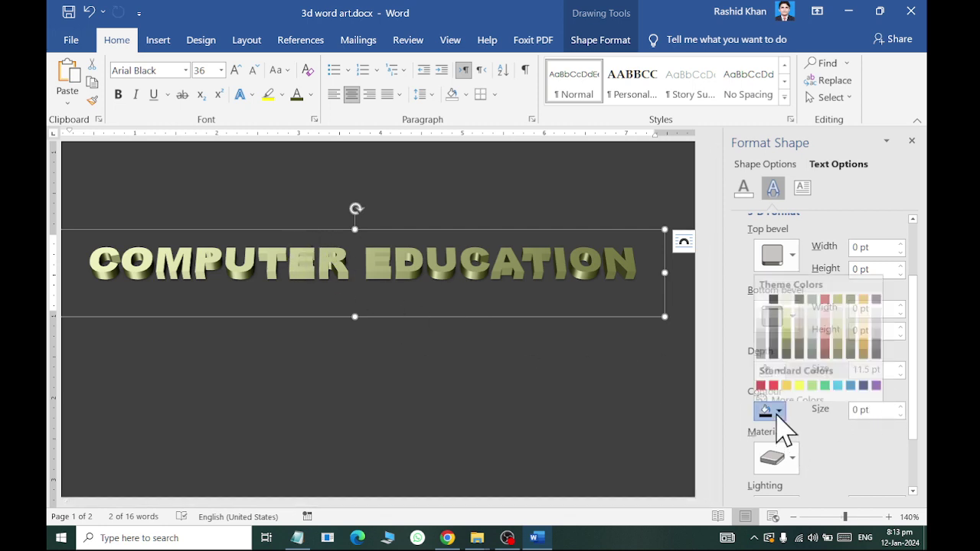
{"action": "left_click", "coordinate": [760, 304]}
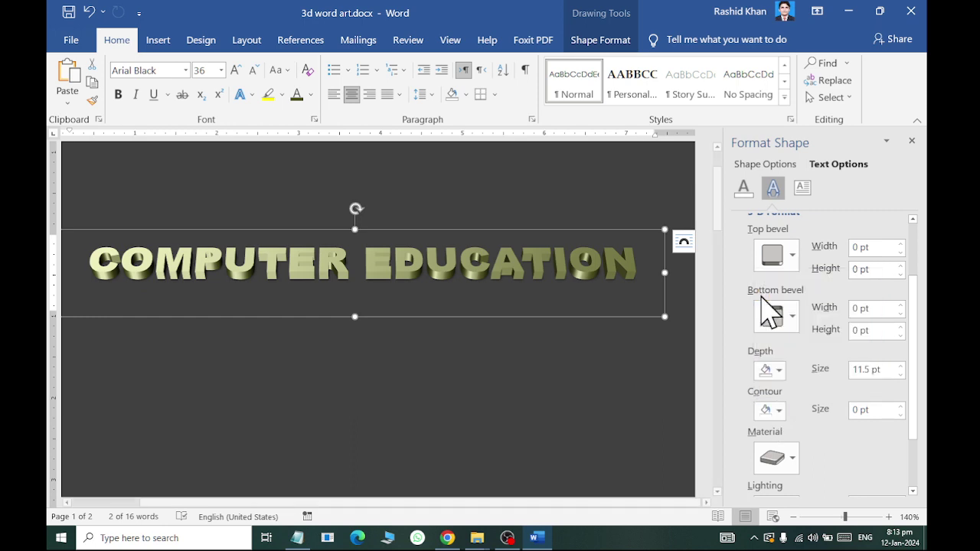
{"action": "left_click", "coordinate": [774, 411]}
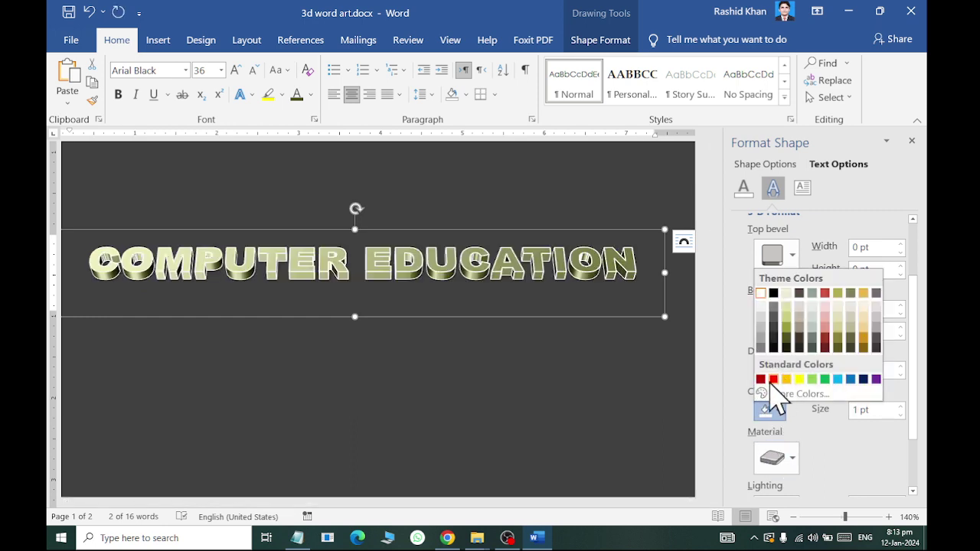
{"action": "left_click", "coordinate": [760, 379]}
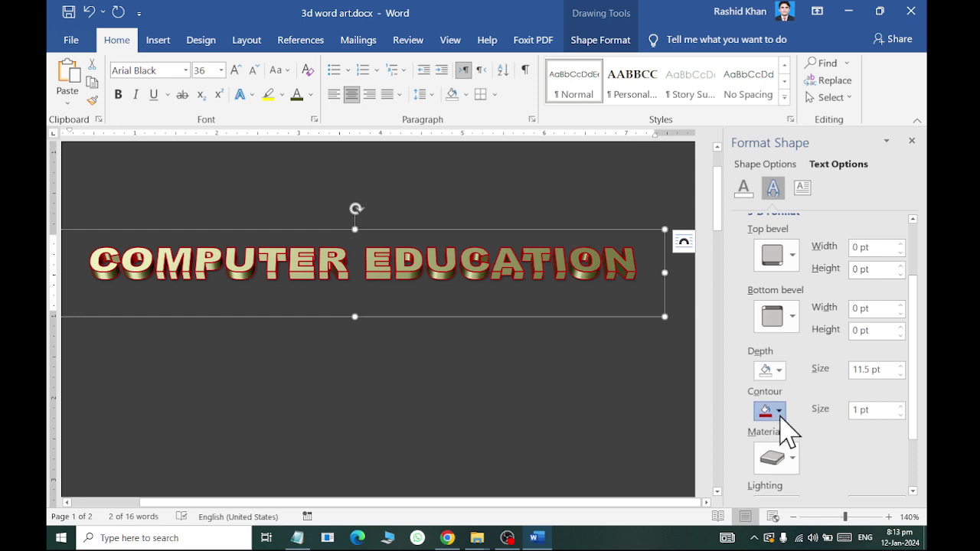
{"action": "left_click", "coordinate": [775, 411]}
{"action": "left_click", "coordinate": [801, 378]}
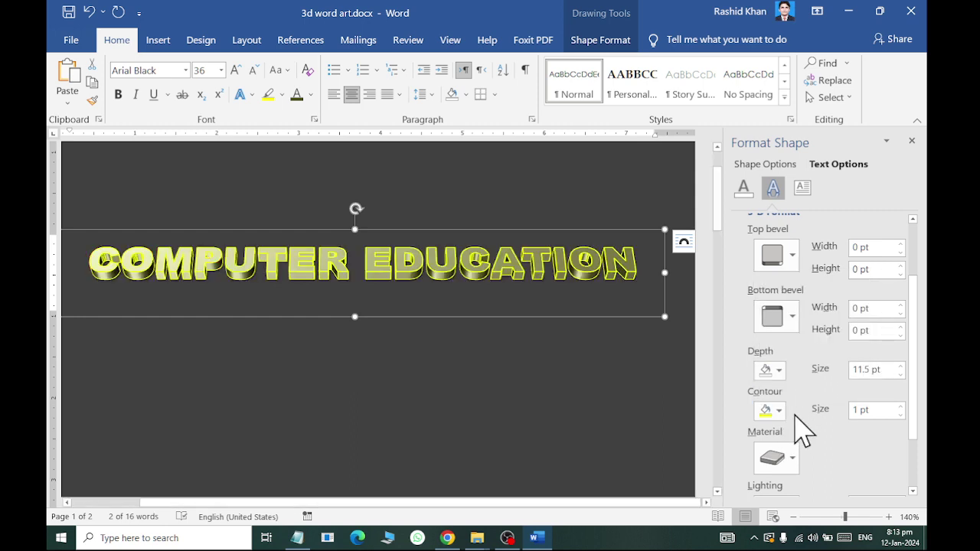
{"action": "left_click", "coordinate": [776, 412]}
{"action": "left_click", "coordinate": [862, 305]}
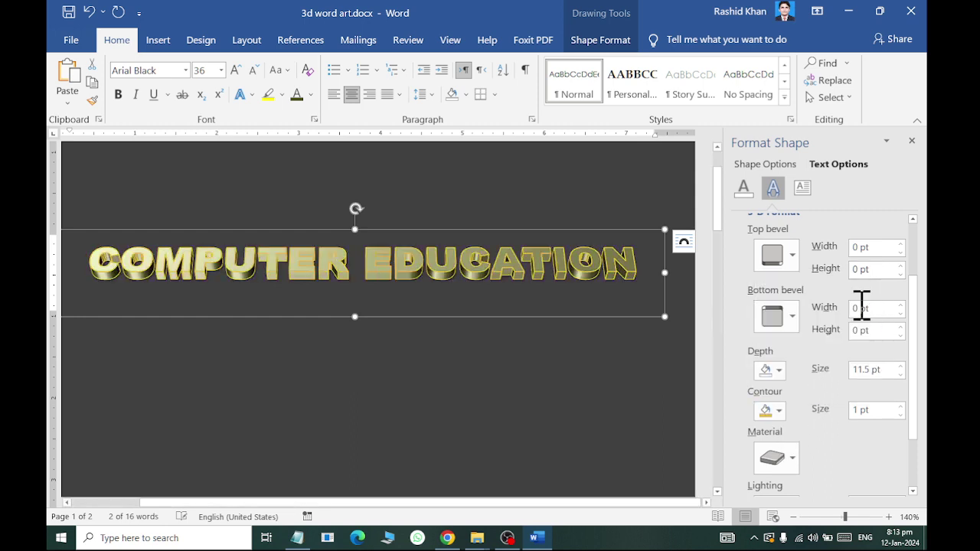
{"action": "left_click", "coordinate": [775, 411]}
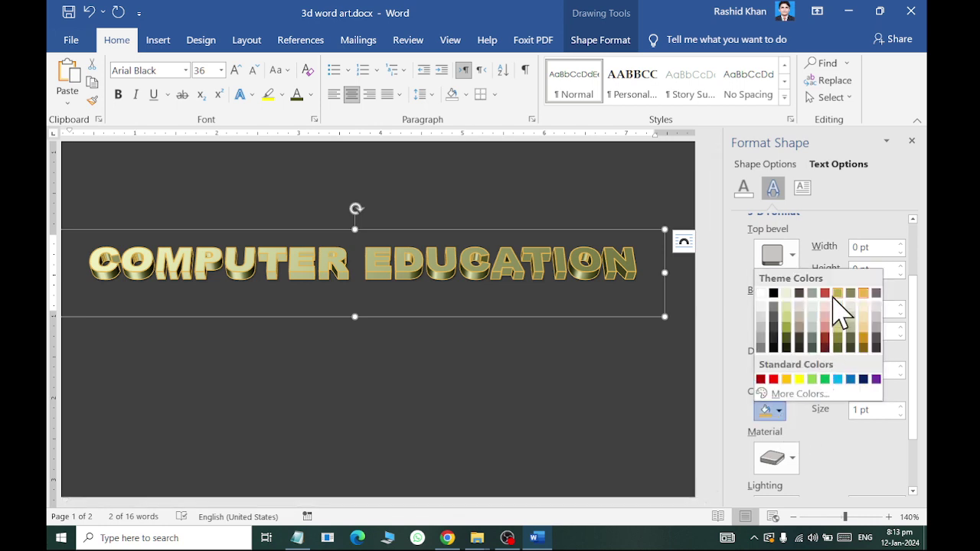
{"action": "left_click", "coordinate": [785, 325]}
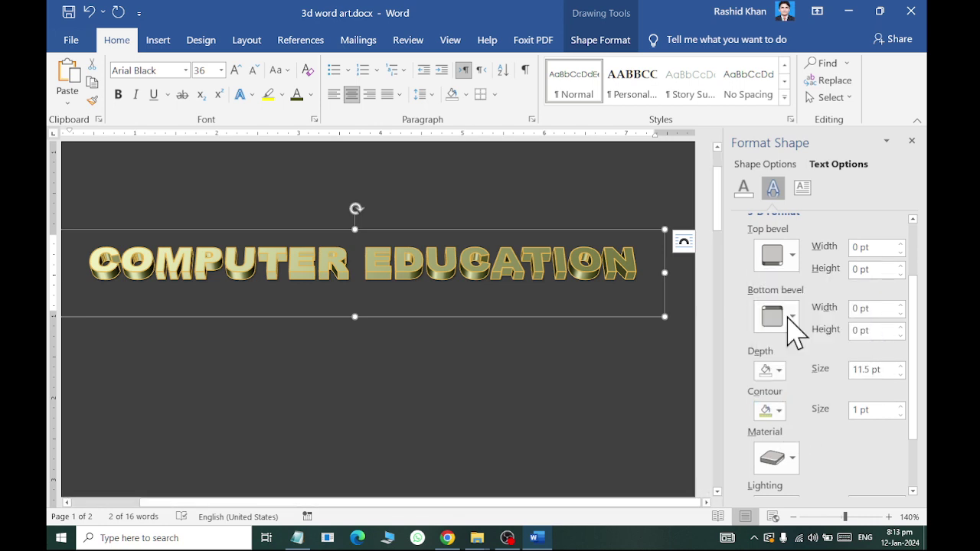
{"action": "left_click", "coordinate": [779, 410]}
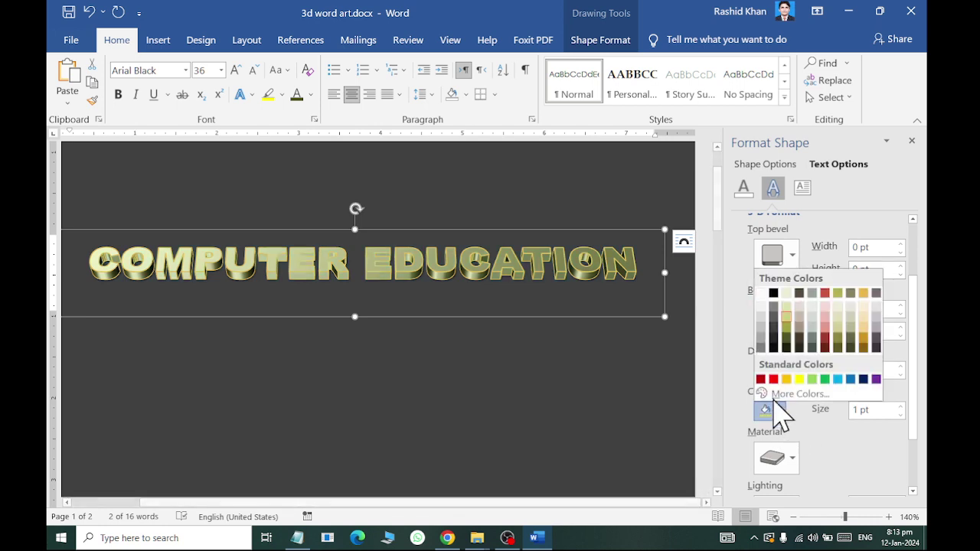
{"action": "left_click", "coordinate": [789, 294]}
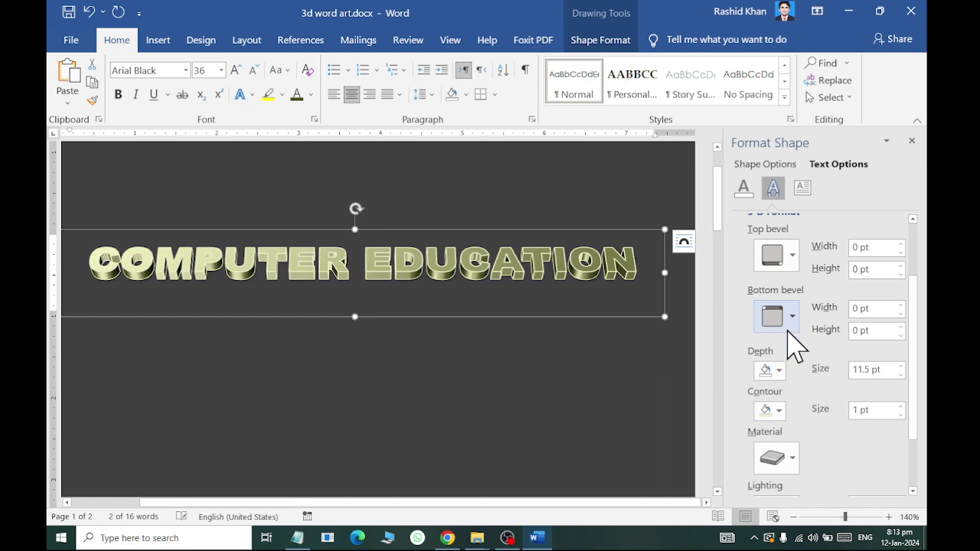
{"action": "left_click", "coordinate": [779, 411]}
{"action": "left_click", "coordinate": [777, 297]}
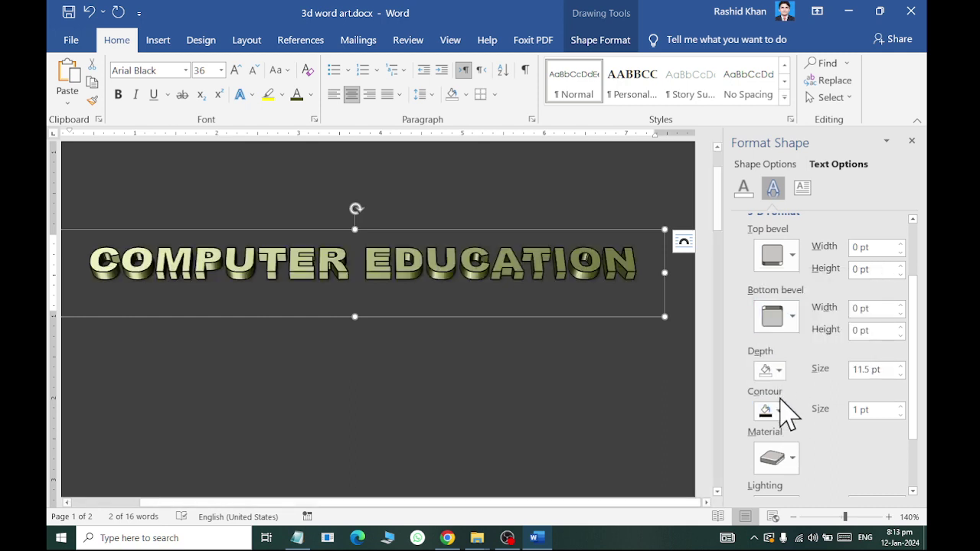
Step: Test contour sizes up to 3 pt, then return the contour to 1 pt
{"action": "left_click", "coordinate": [901, 407]}
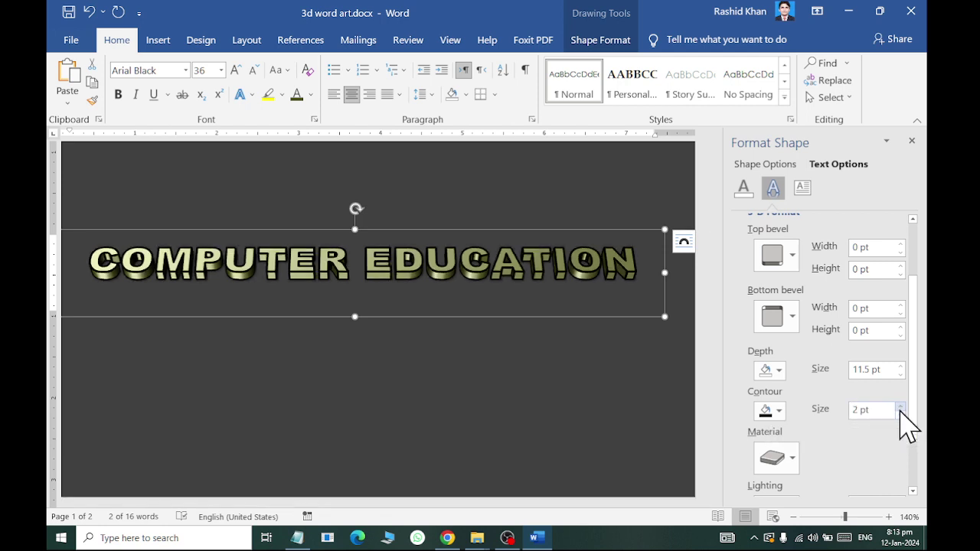
{"action": "left_click", "coordinate": [901, 407]}
{"action": "left_click", "coordinate": [901, 408]}
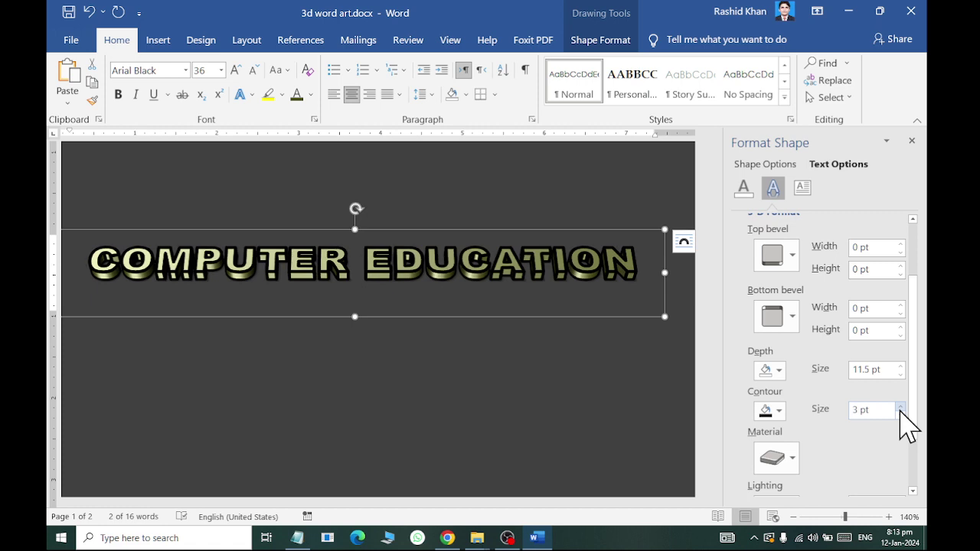
{"action": "left_click", "coordinate": [901, 415]}
{"action": "left_click", "coordinate": [900, 414]}
{"action": "left_click", "coordinate": [901, 415]}
{"action": "left_click", "coordinate": [901, 415]}
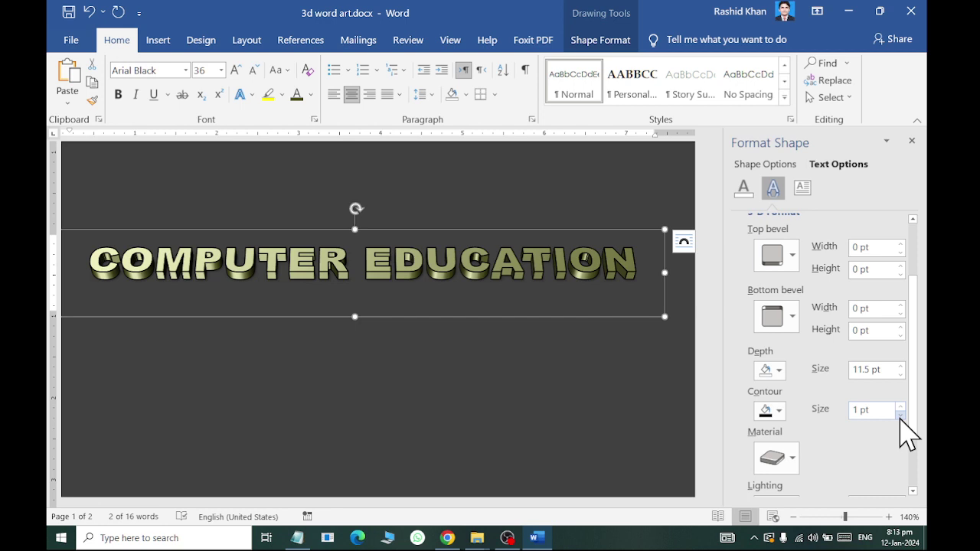
Step: Try a Translucent material, then give the letters a darker metallic material and deselect
{"action": "left_click", "coordinate": [782, 459]}
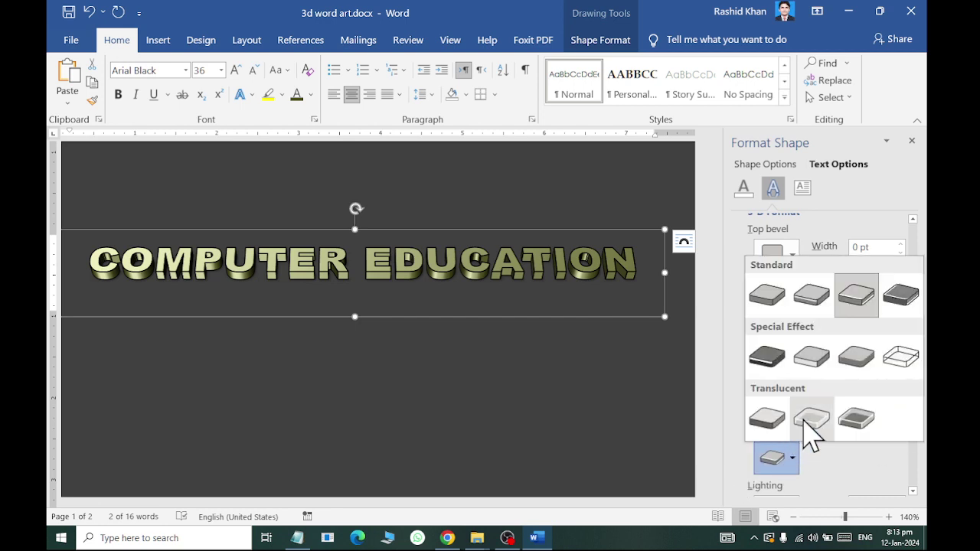
{"action": "left_click", "coordinate": [812, 427]}
{"action": "left_click", "coordinate": [782, 460]}
{"action": "left_click", "coordinate": [853, 417]}
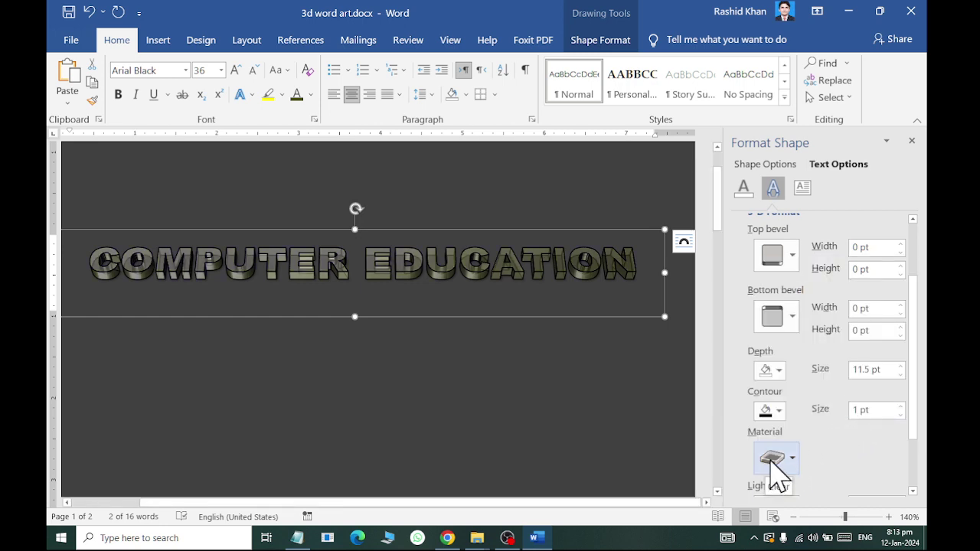
{"action": "left_click", "coordinate": [442, 400]}
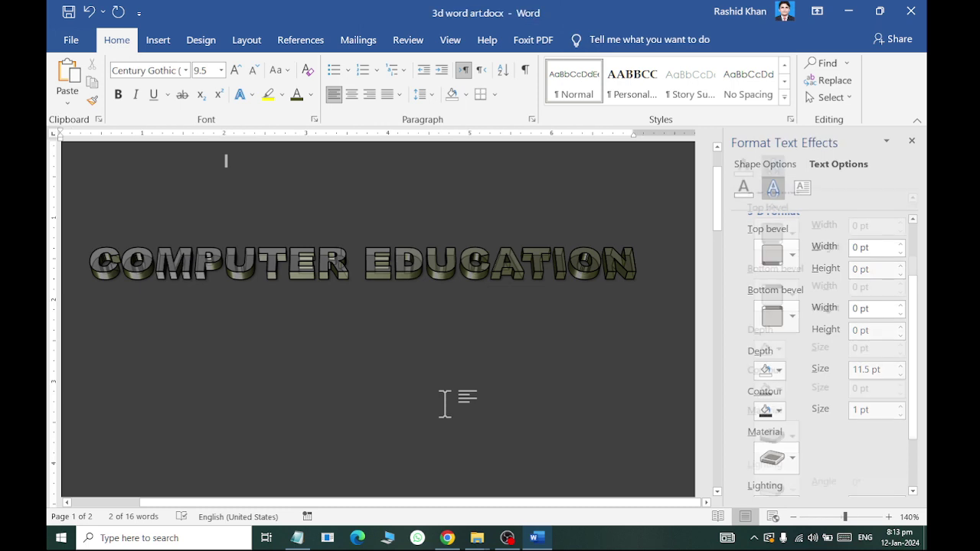
Step: Preview Page Color options but keep the dark grey background, then reselect the WordArt
{"action": "left_click", "coordinate": [200, 42]}
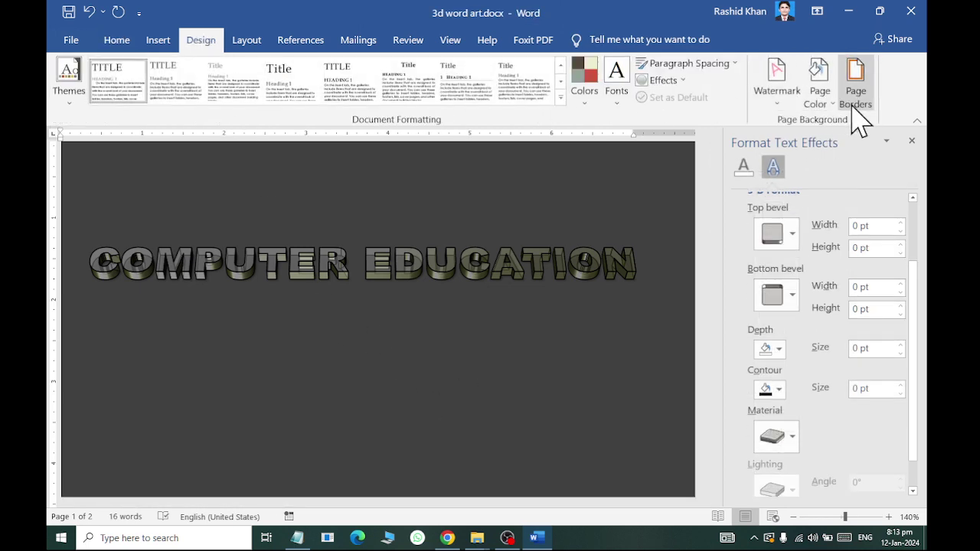
{"action": "left_click", "coordinate": [820, 106]}
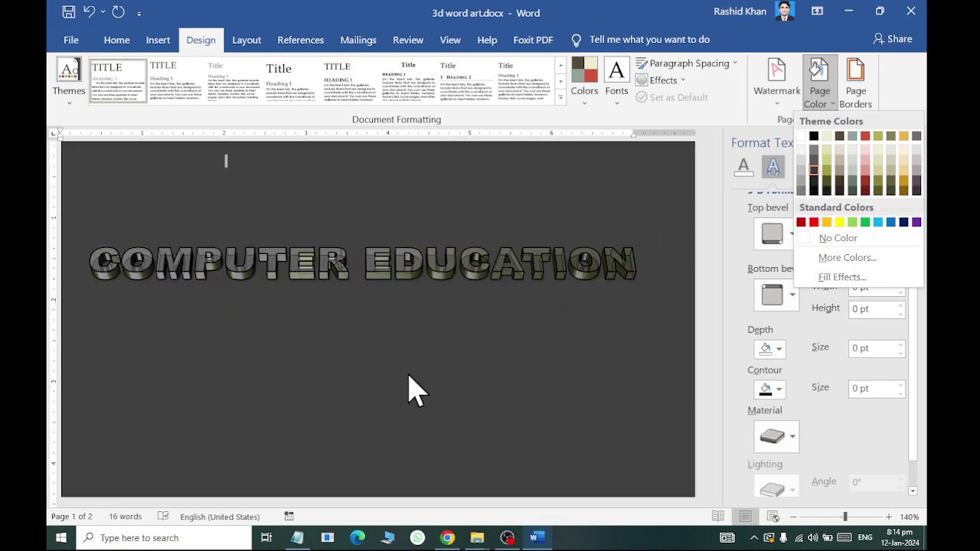
{"action": "left_click", "coordinate": [411, 360]}
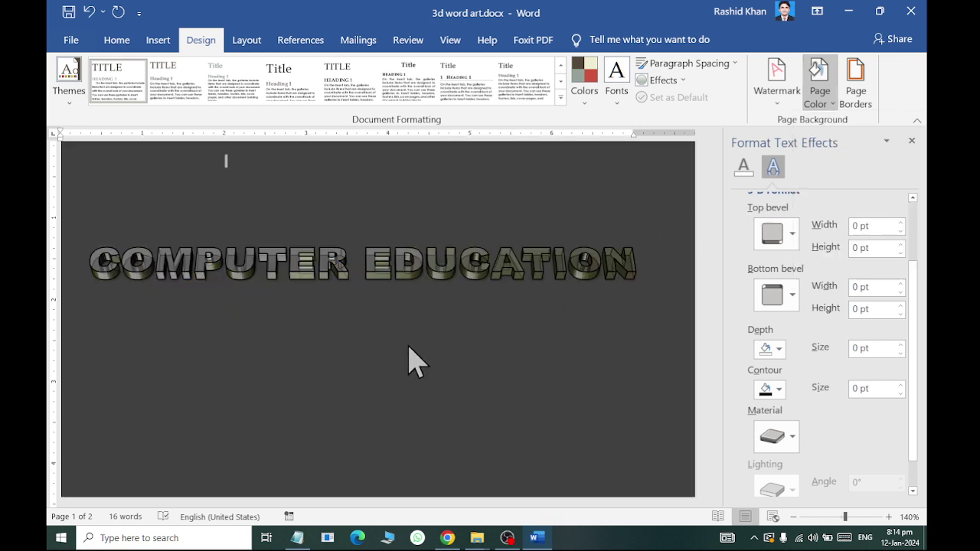
{"action": "left_click", "coordinate": [402, 283]}
Step: Select all the WordArt text and browse the Lighting presets without choosing one
{"action": "left_click", "coordinate": [416, 314]}
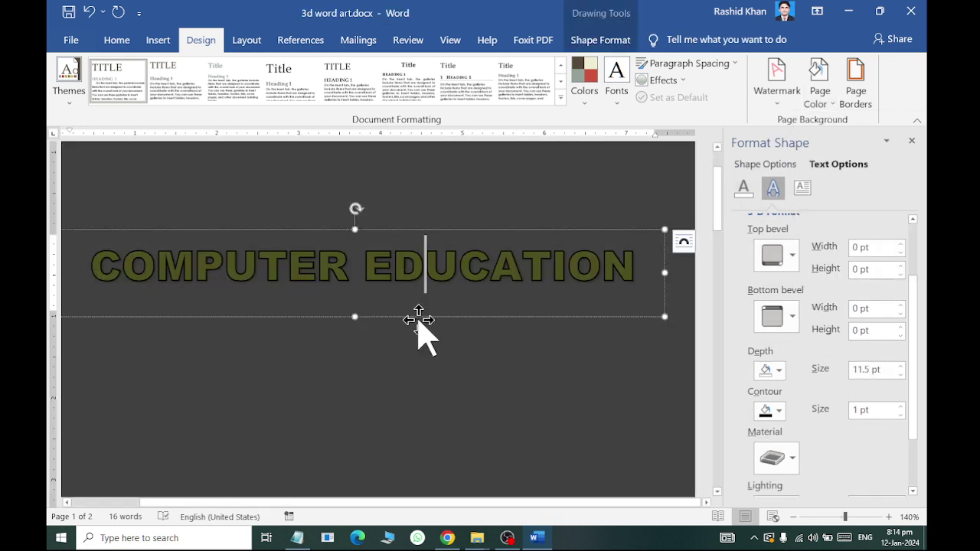
{"action": "key", "text": "ctrl+a"}
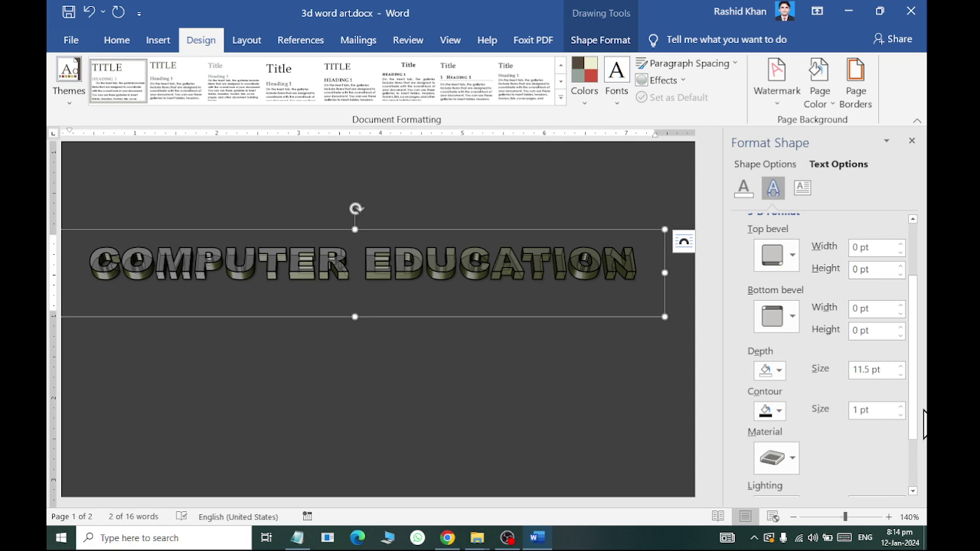
{"action": "left_click_drag", "start_coordinate": [924, 417], "coordinate": [919, 458]}
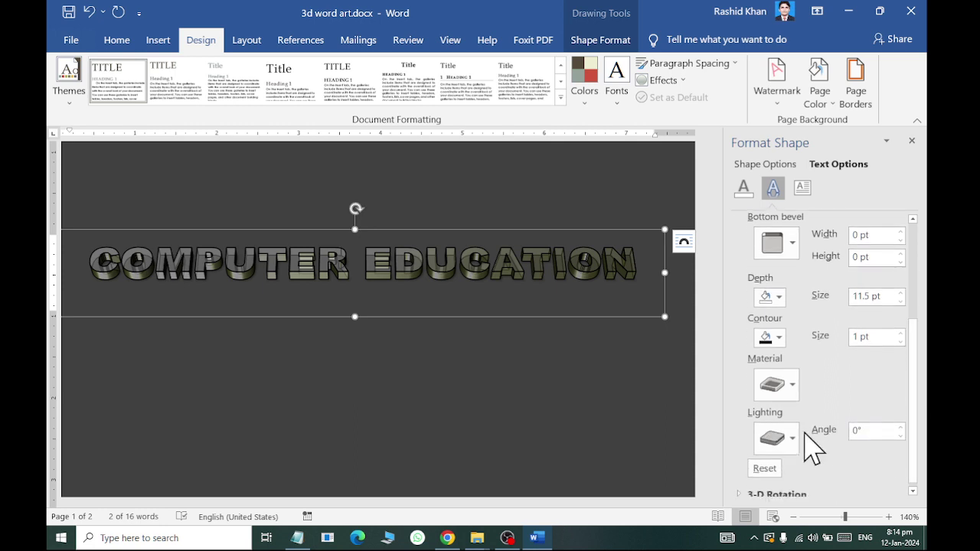
{"action": "left_click", "coordinate": [789, 439]}
{"action": "left_click", "coordinate": [785, 440]}
{"action": "left_click", "coordinate": [770, 435]}
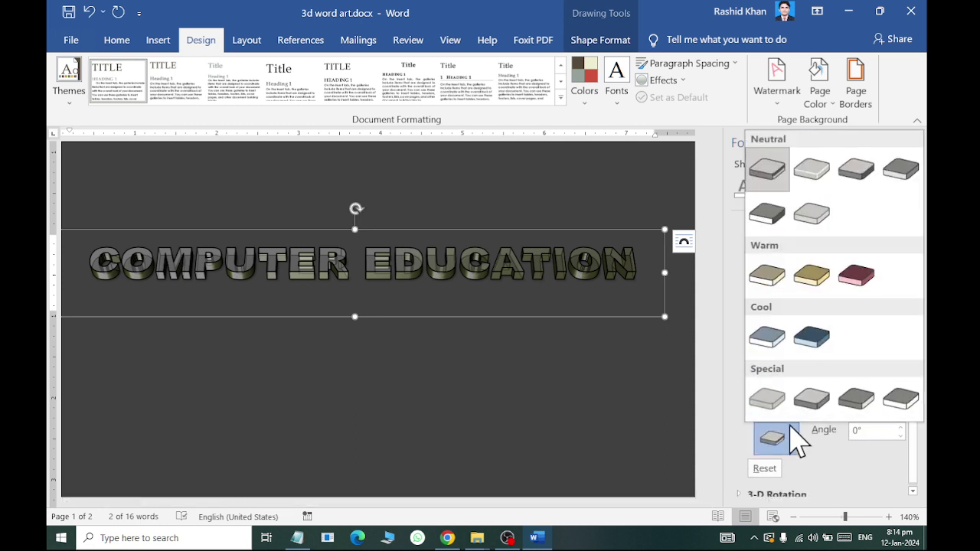
{"action": "left_click", "coordinate": [781, 441]}
{"action": "left_click_drag", "start_coordinate": [920, 426], "coordinate": [919, 455]}
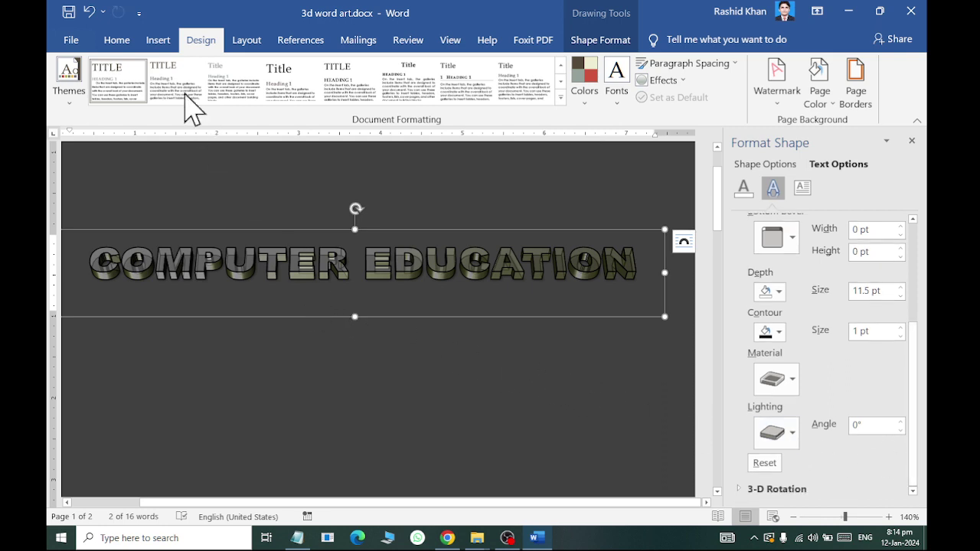
Step: Look at the Home tab font colour choices, leaving the colour unchanged
{"action": "left_click", "coordinate": [117, 40]}
{"action": "left_click", "coordinate": [310, 94]}
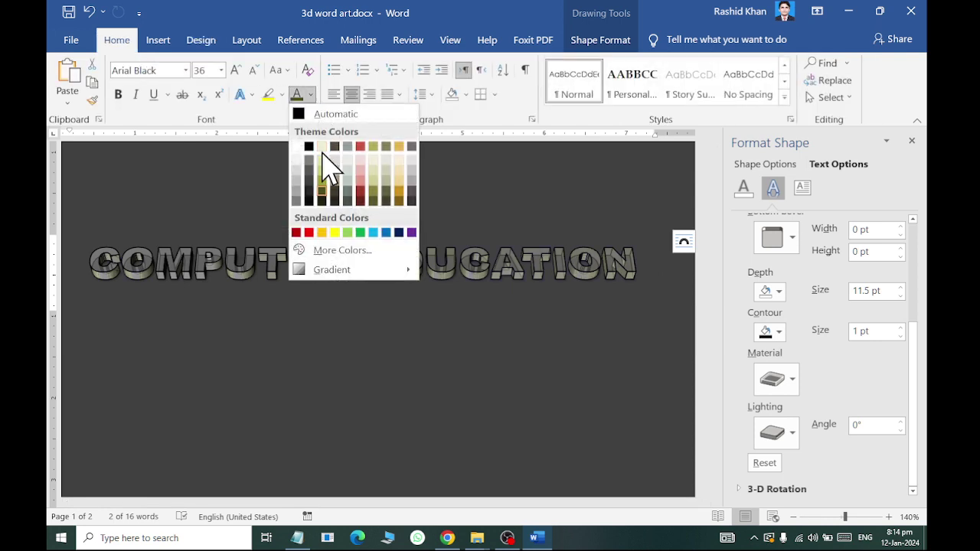
{"action": "left_click", "coordinate": [400, 188]}
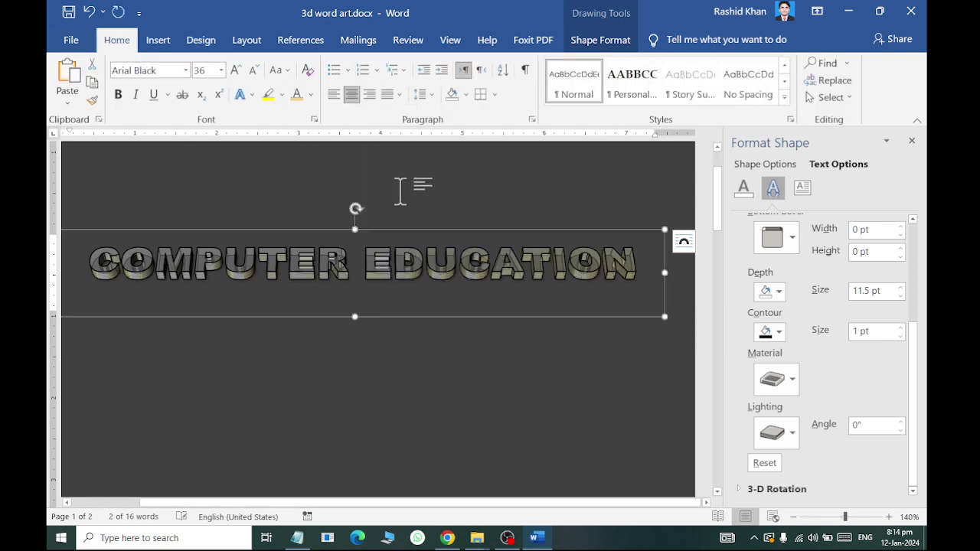
Step: Try three Warm lighting presets on the letters, ending with a reddish one
{"action": "left_click", "coordinate": [795, 433]}
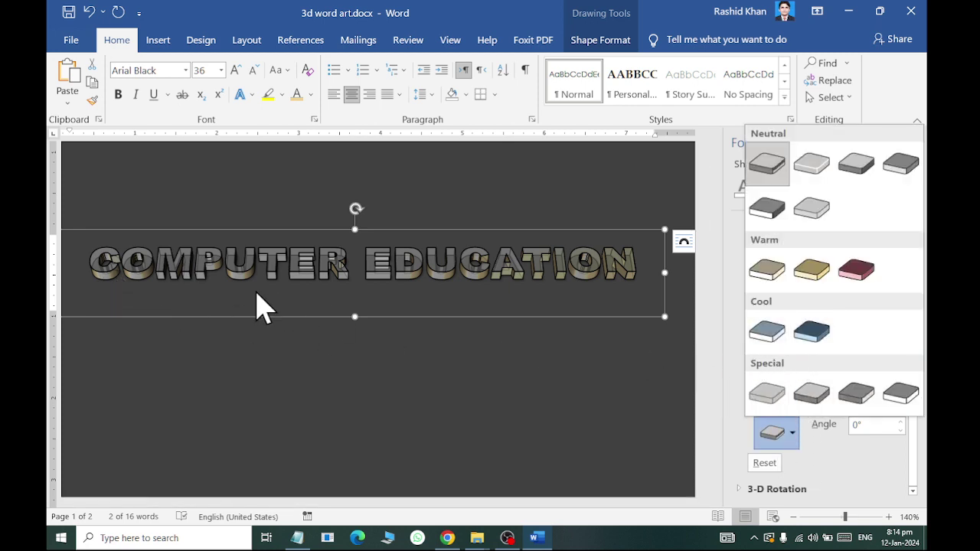
{"action": "left_click", "coordinate": [767, 270]}
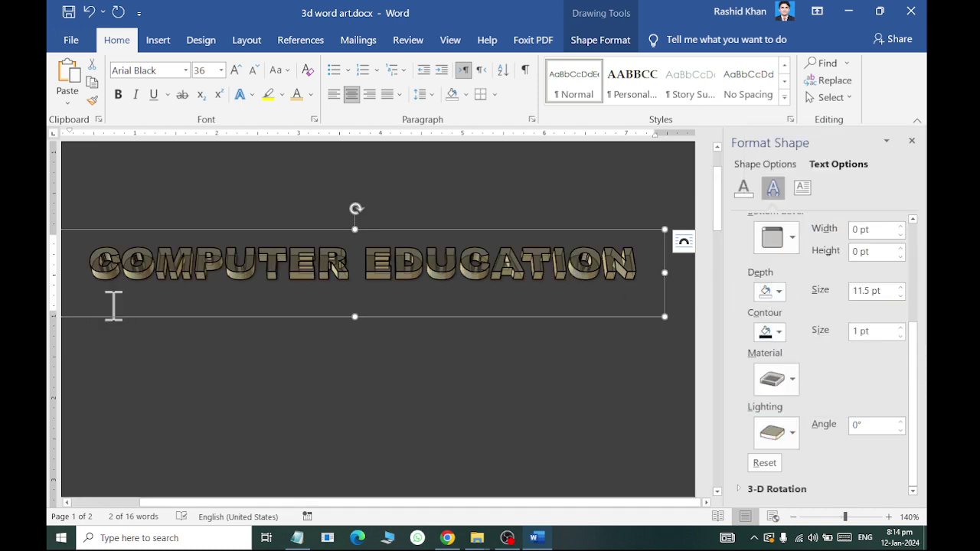
{"action": "left_click", "coordinate": [794, 433]}
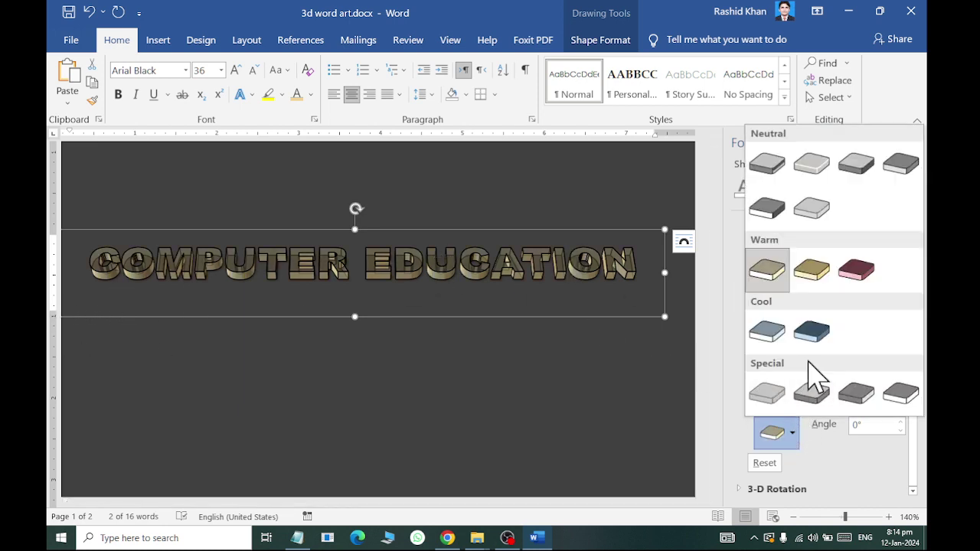
{"action": "left_click", "coordinate": [818, 274]}
{"action": "left_click", "coordinate": [789, 433]}
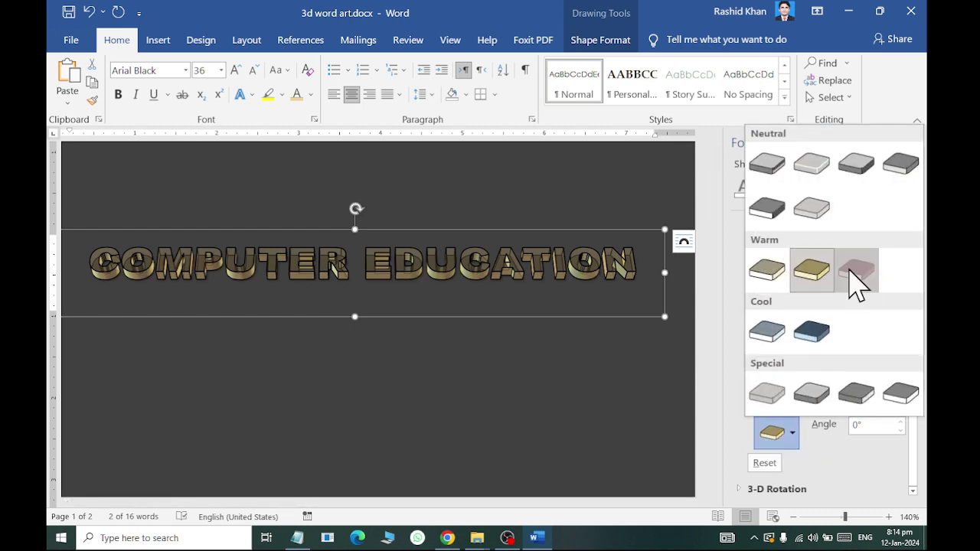
{"action": "left_click", "coordinate": [855, 274]}
Step: Try a Cool lighting preset, then settle on a bright Special lighting preset
{"action": "left_click", "coordinate": [793, 434]}
{"action": "left_click", "coordinate": [767, 332]}
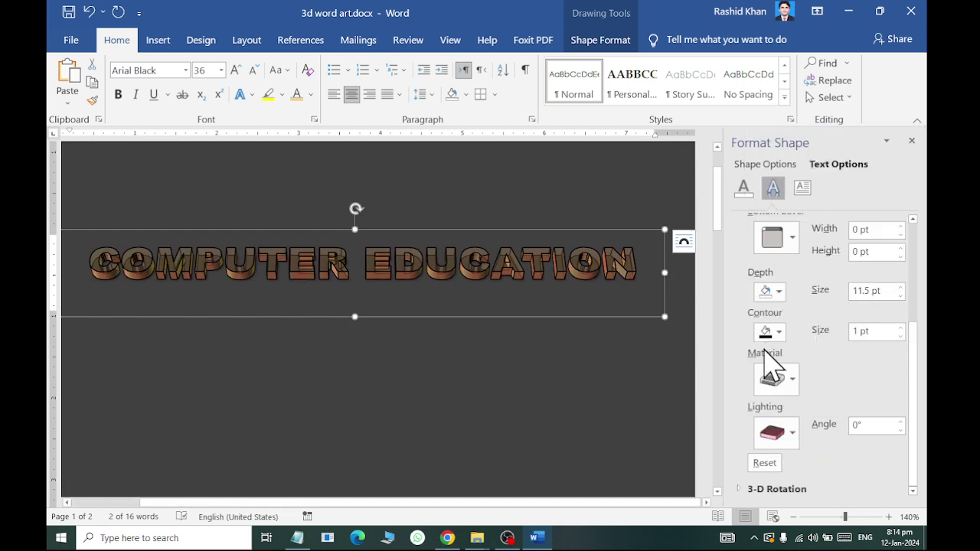
{"action": "left_click", "coordinate": [794, 434]}
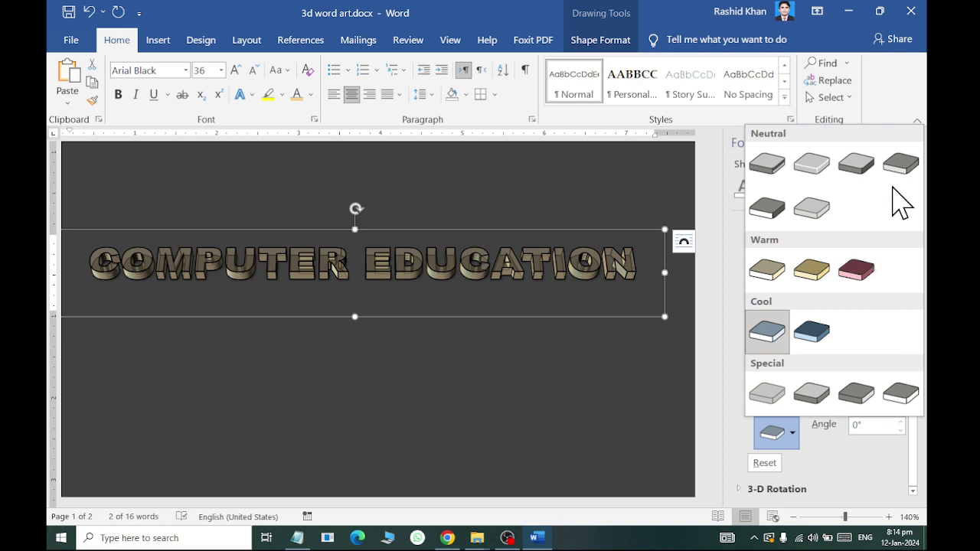
{"action": "key", "text": "Escape"}
{"action": "left_click", "coordinate": [793, 433]}
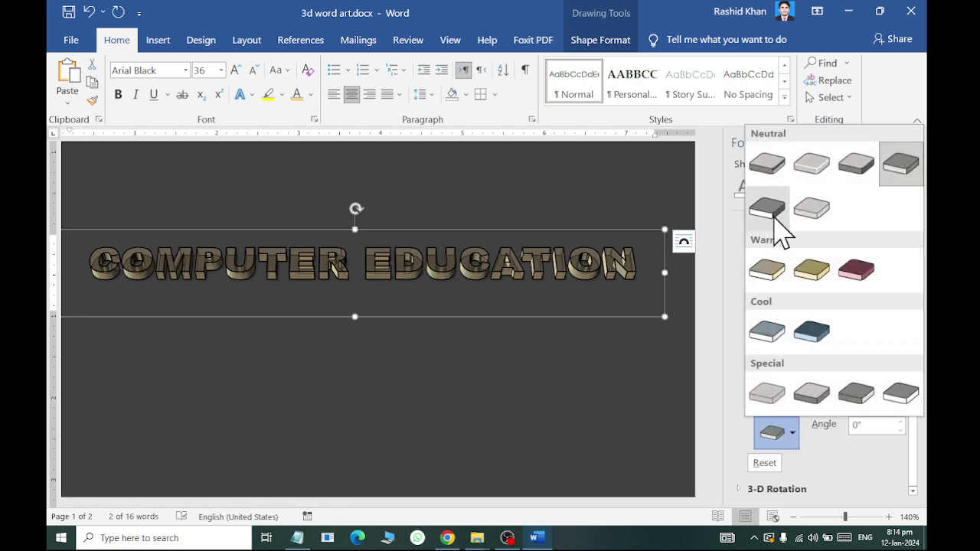
{"action": "key", "text": "Escape"}
{"action": "left_click", "coordinate": [784, 438]}
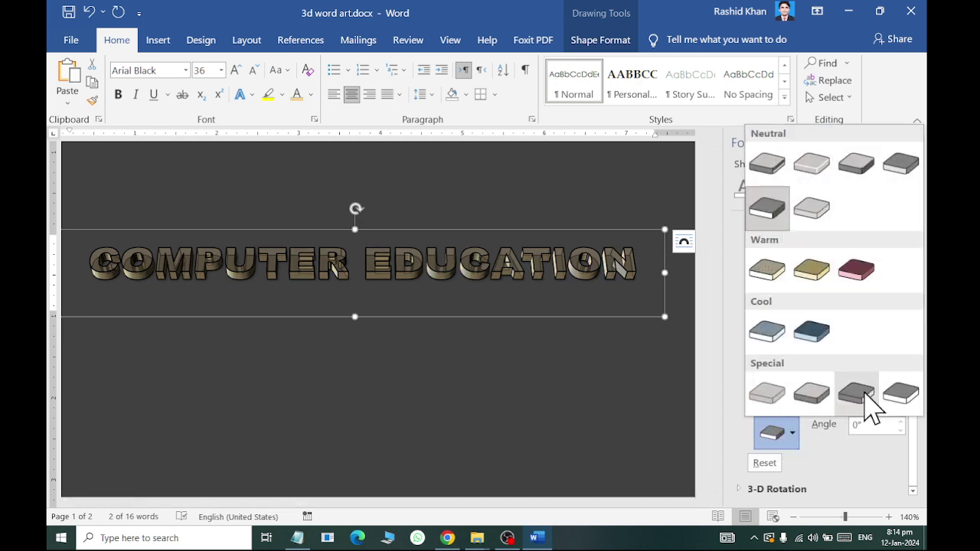
{"action": "left_click", "coordinate": [867, 397]}
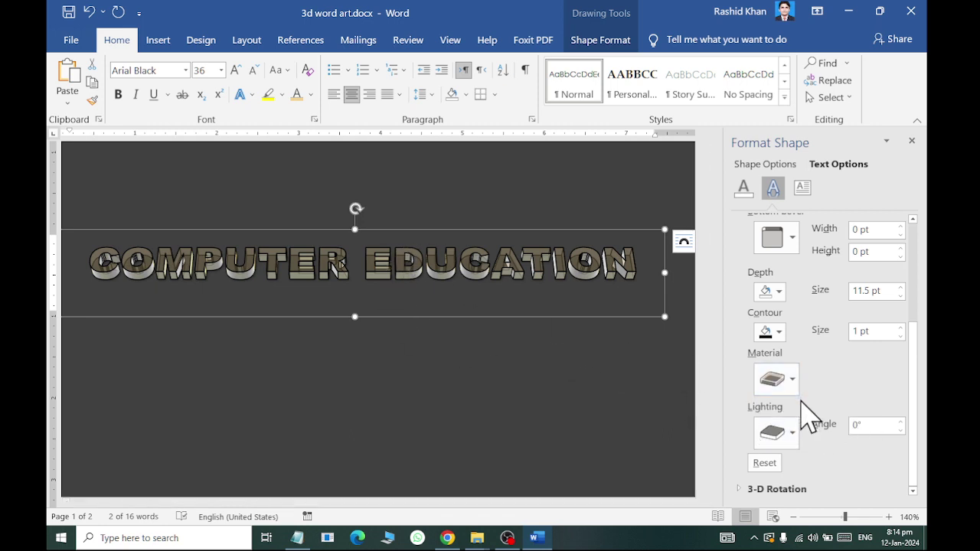
Step: Reset the WordArt's 3-D format, then raise its depth to 11 pt
{"action": "left_click", "coordinate": [765, 464]}
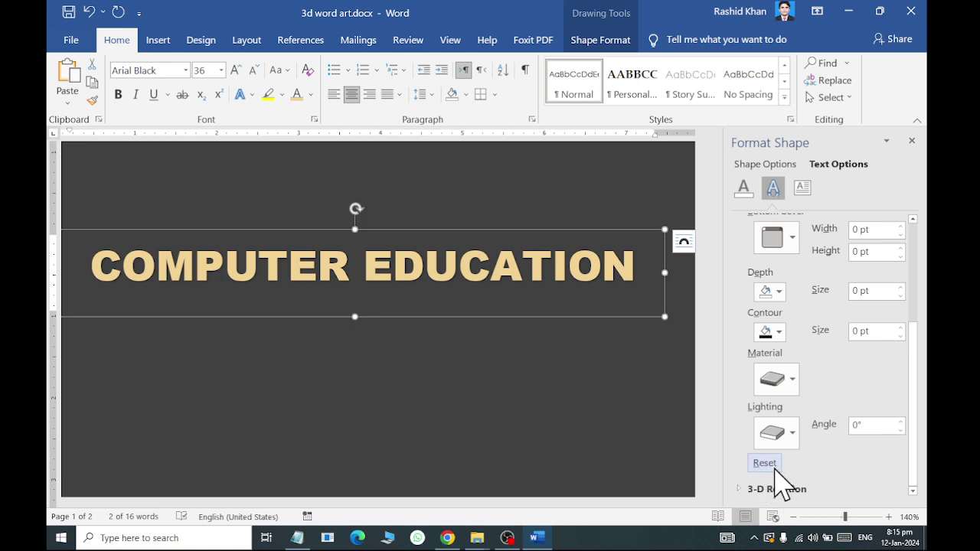
{"action": "left_click", "coordinate": [900, 287]}
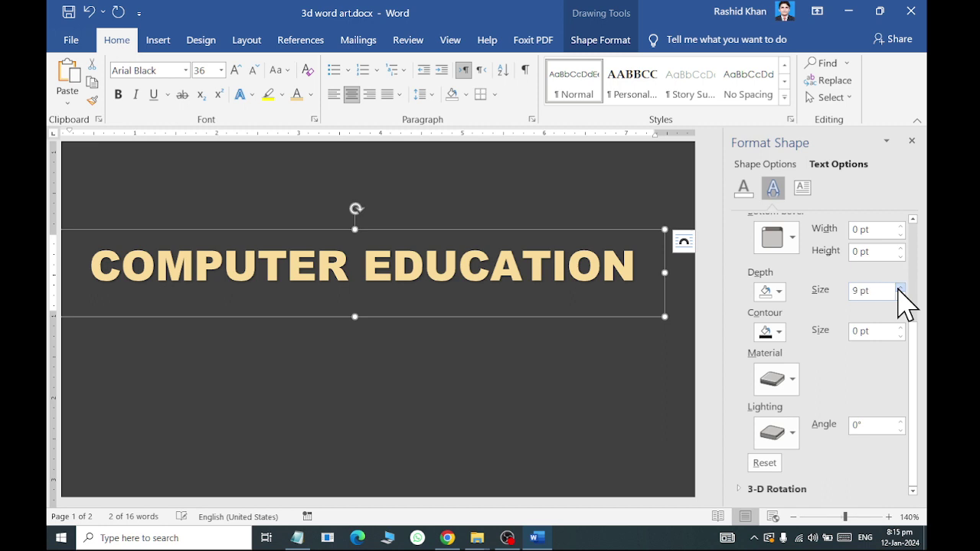
{"action": "left_click", "coordinate": [900, 287]}
{"action": "scroll", "coordinate": [766, 284], "scroll_direction": "up", "scroll_amount": 2}
{"action": "scroll", "coordinate": [762, 276], "scroll_direction": "up", "scroll_amount": 3}
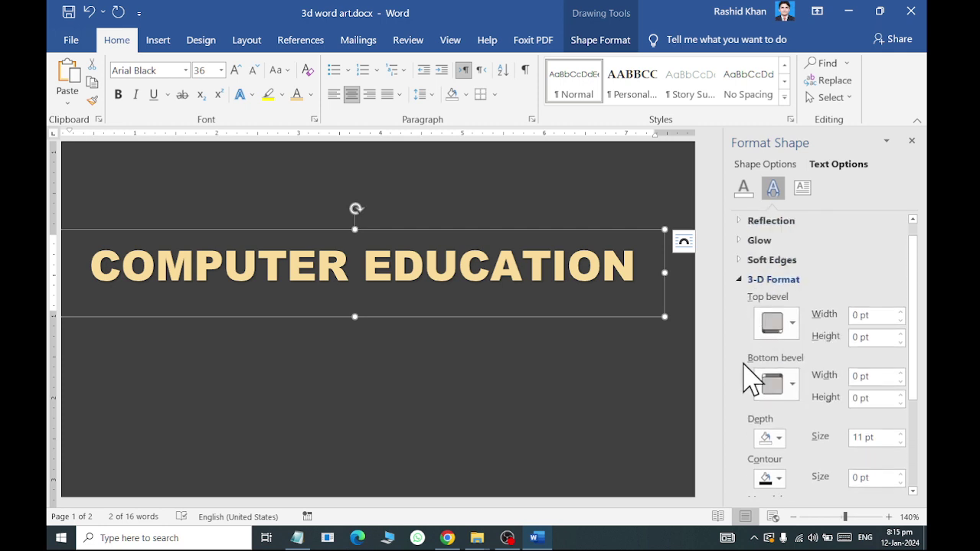
Step: Open 3-D Rotation and try Parallel presets, including X 334°, Y 18° and Isometric
{"action": "left_click", "coordinate": [744, 283]}
{"action": "left_click", "coordinate": [755, 320]}
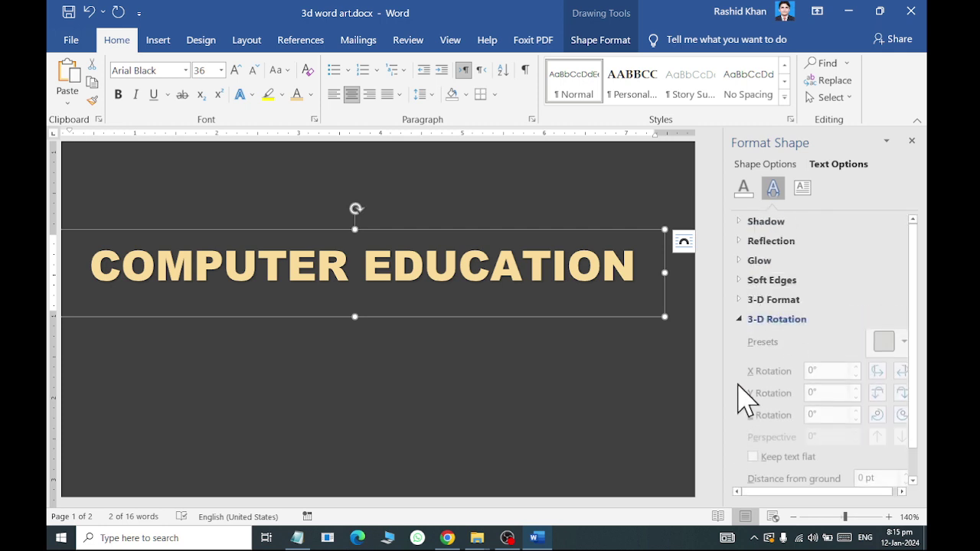
{"action": "left_click", "coordinate": [900, 347]}
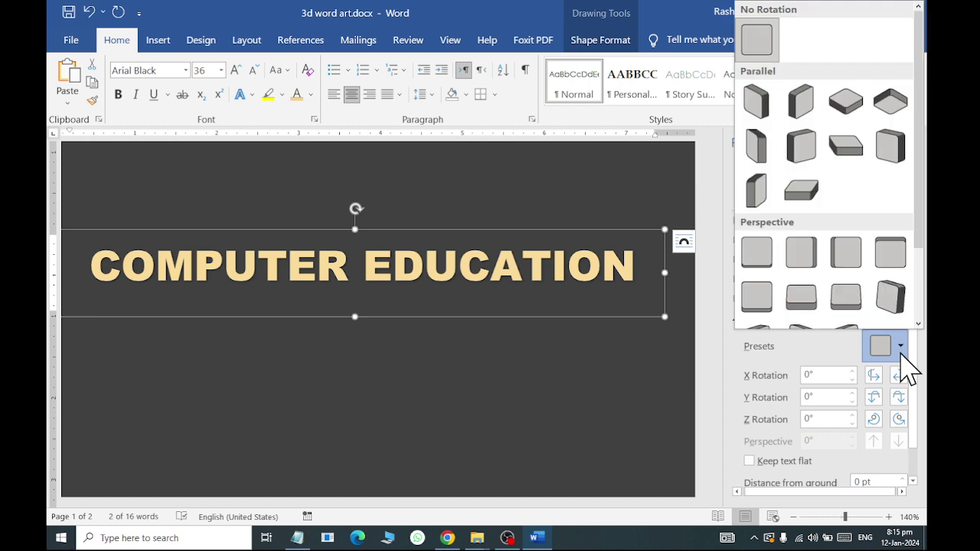
{"action": "left_click", "coordinate": [847, 156]}
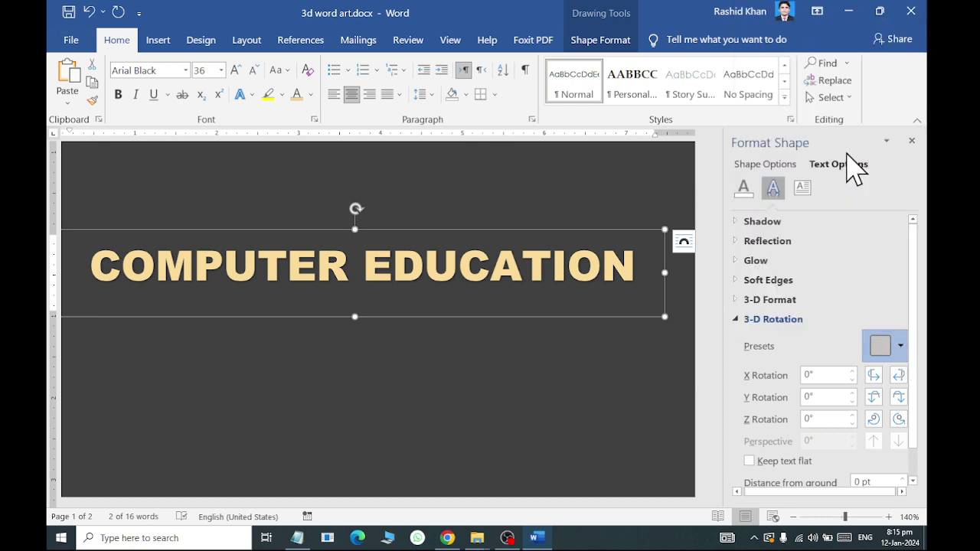
{"action": "left_click", "coordinate": [888, 347]}
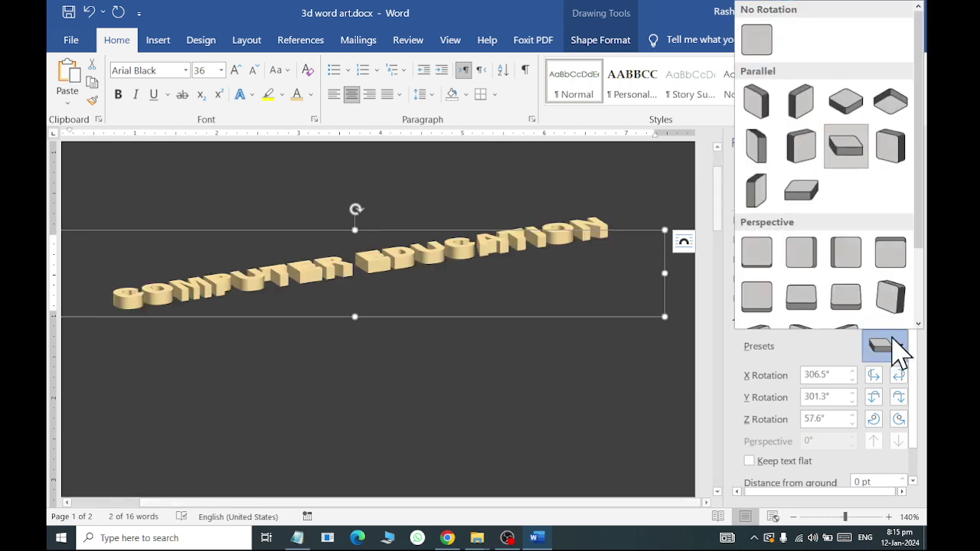
{"action": "left_click", "coordinate": [812, 142]}
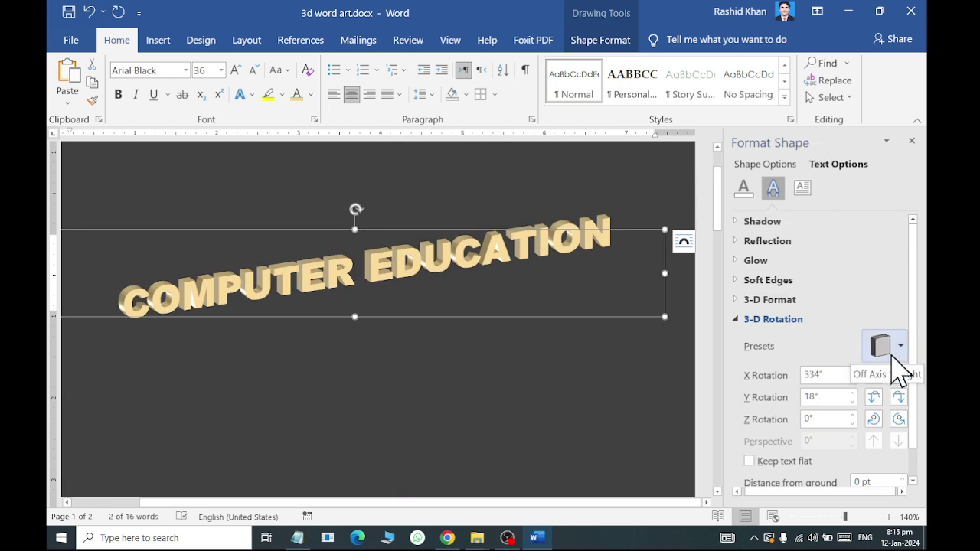
{"action": "left_click", "coordinate": [892, 353]}
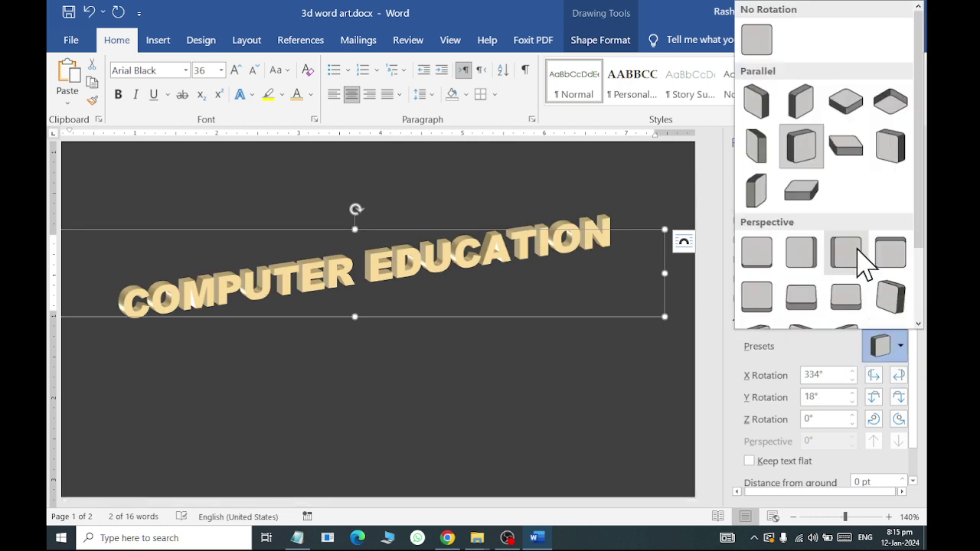
{"action": "left_click", "coordinate": [757, 105]}
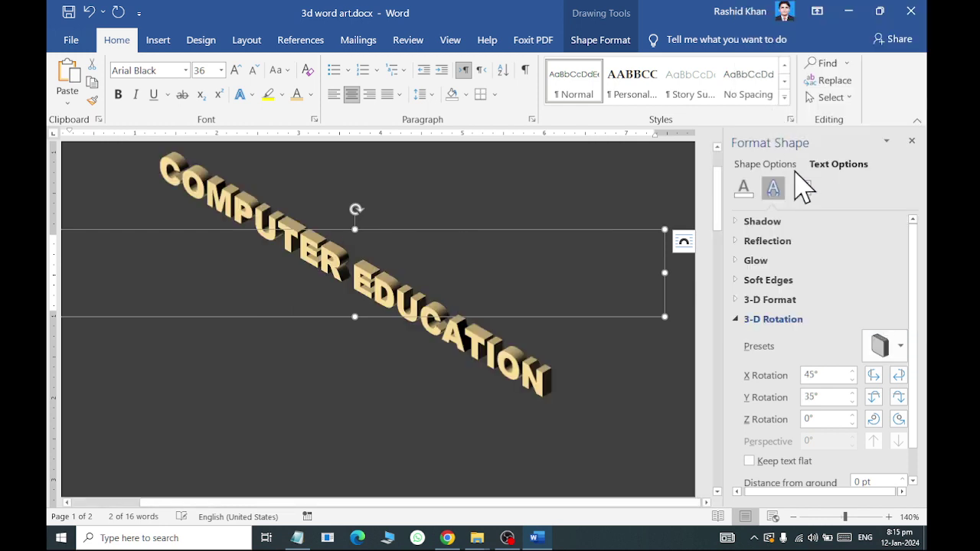
Step: Try four different Oblique rotation presets on the WordArt
{"action": "left_click", "coordinate": [880, 347]}
{"action": "scroll", "coordinate": [846, 299], "scroll_direction": "down", "scroll_amount": 2}
{"action": "left_click", "coordinate": [840, 305]}
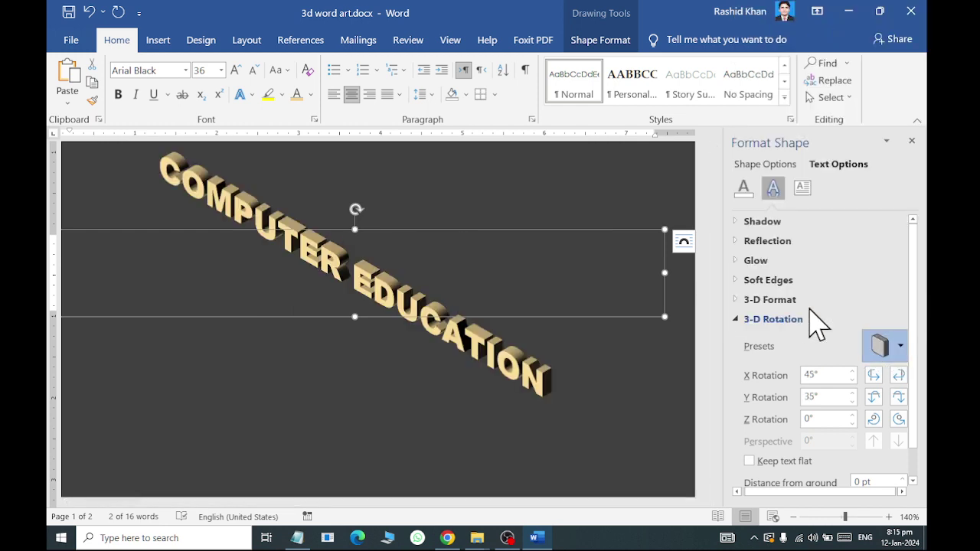
{"action": "left_click", "coordinate": [878, 337]}
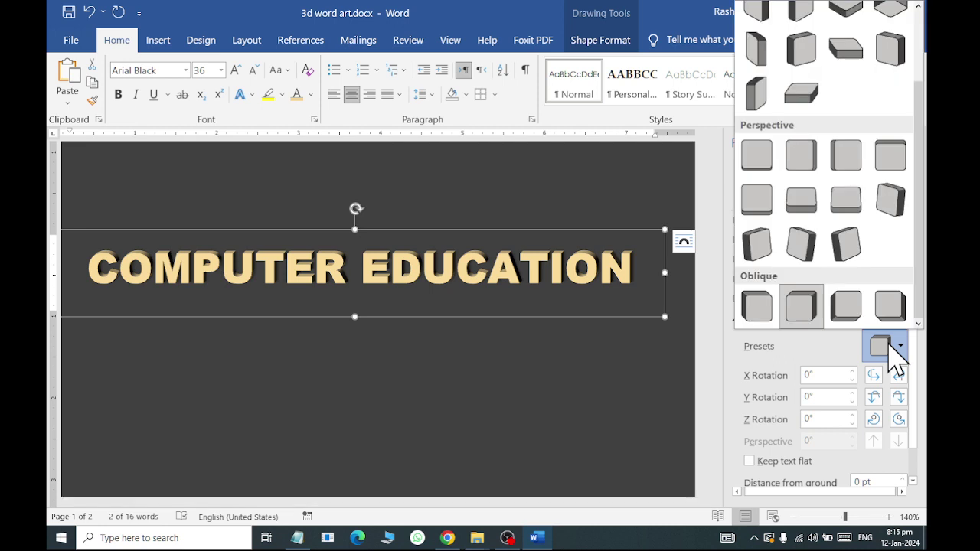
{"action": "left_click", "coordinate": [889, 313]}
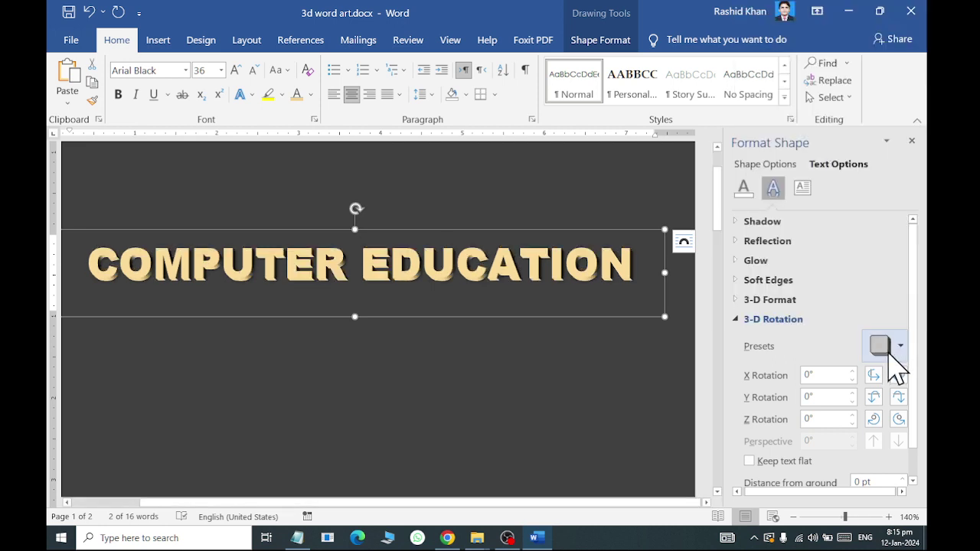
{"action": "left_click", "coordinate": [892, 357]}
{"action": "left_click", "coordinate": [850, 305]}
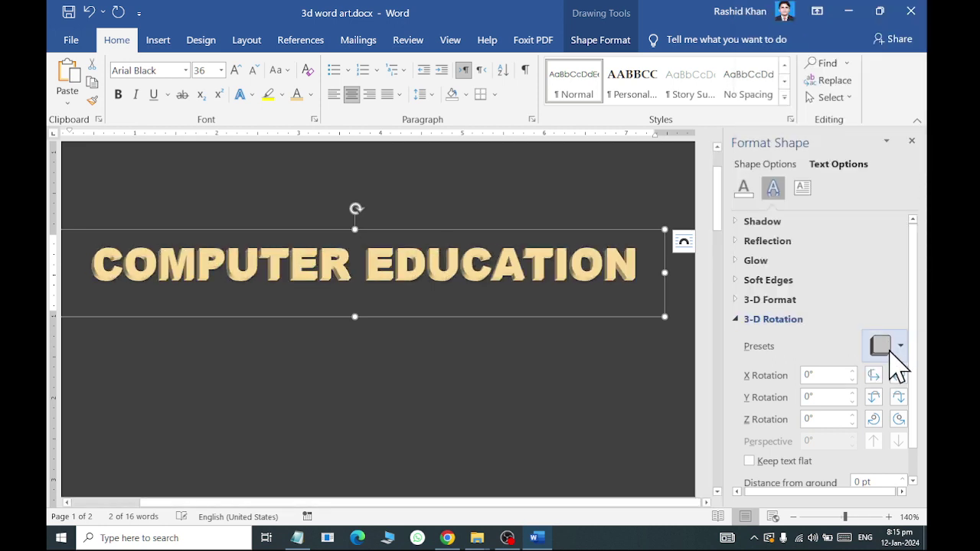
{"action": "left_click", "coordinate": [897, 366]}
{"action": "left_click", "coordinate": [760, 304]}
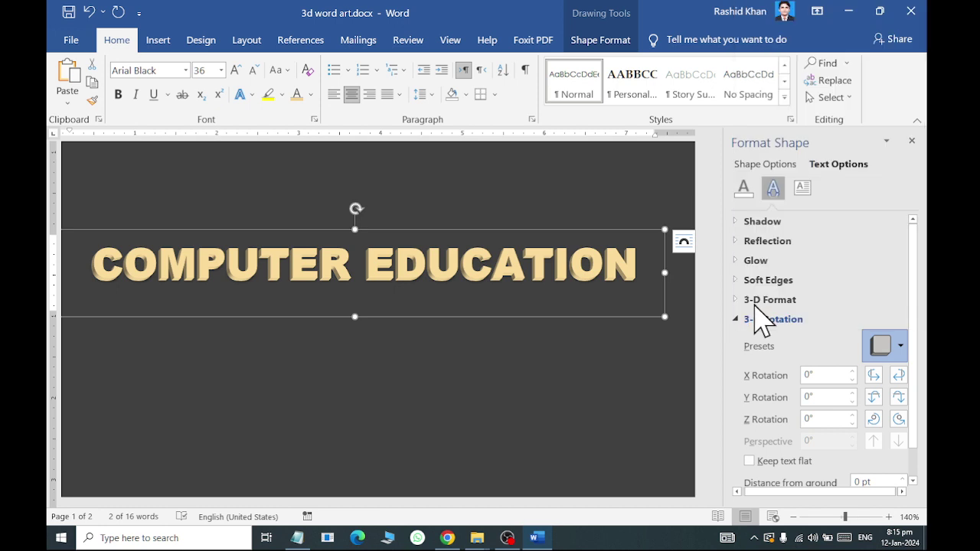
Step: Try a Perspective preset and another Parallel preset, ending on the X 43.9°, Y 10.4° perspective tilt
{"action": "left_click", "coordinate": [891, 357]}
{"action": "left_click", "coordinate": [858, 218]}
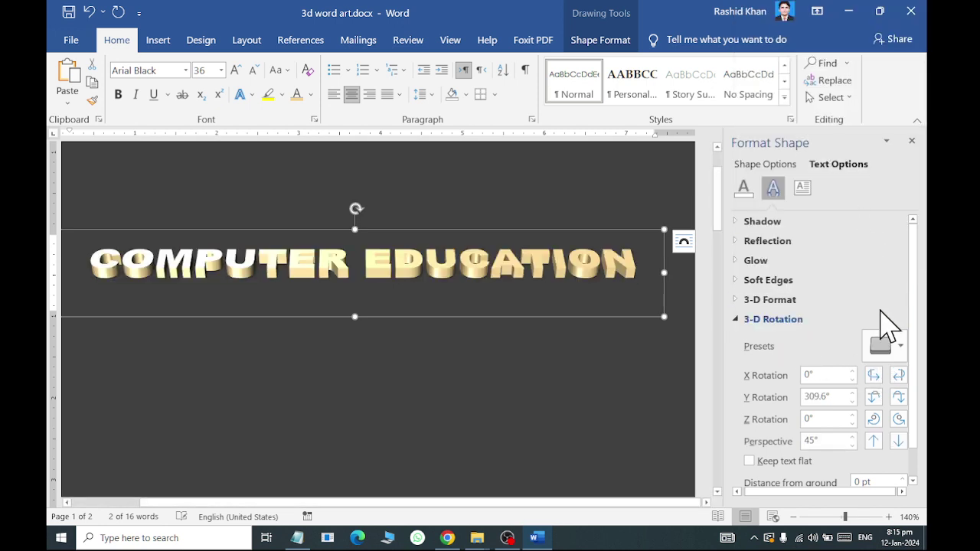
{"action": "left_click", "coordinate": [892, 345]}
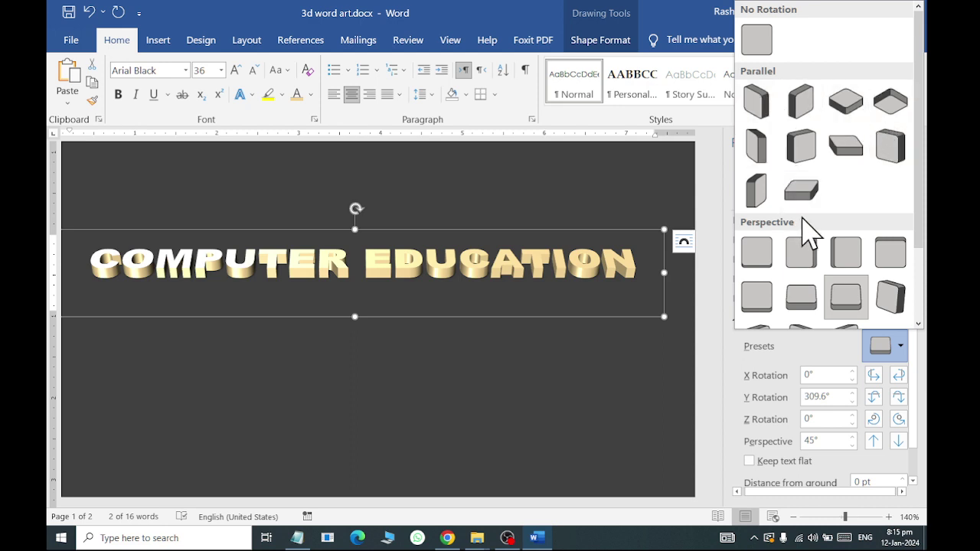
{"action": "left_click", "coordinate": [802, 190]}
{"action": "left_click", "coordinate": [888, 345]}
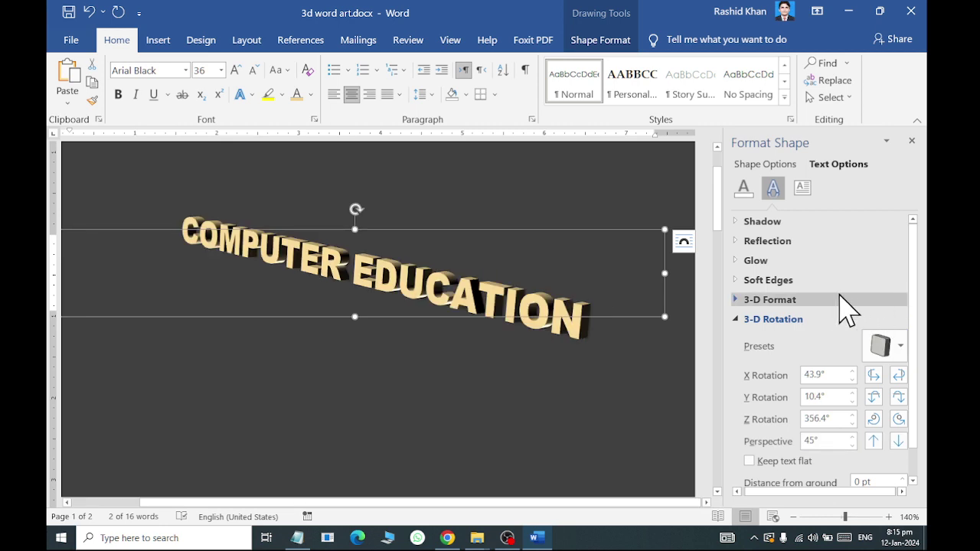
Step: Reopen 3-D Format and increase the letters' extrusion depth with the Depth spinner
{"action": "left_click", "coordinate": [737, 320]}
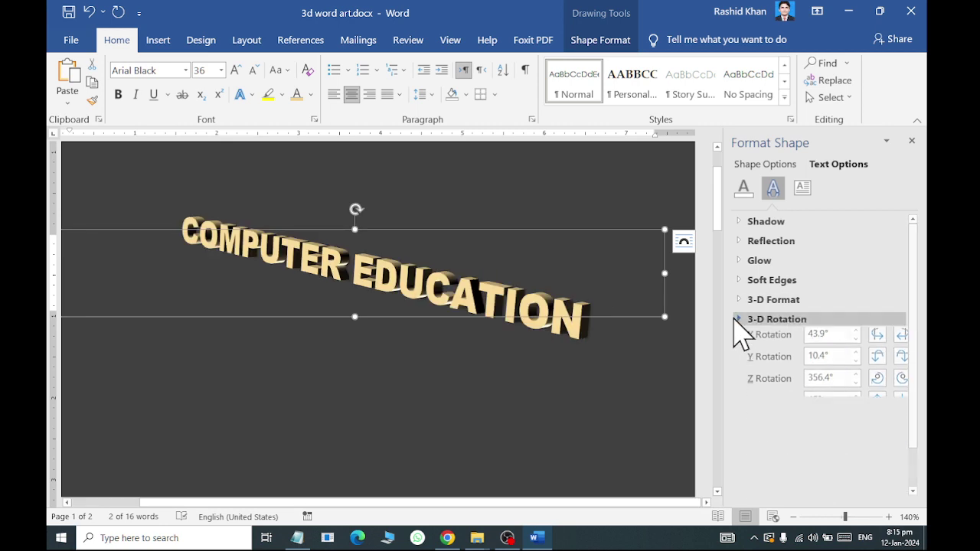
{"action": "left_click", "coordinate": [741, 300]}
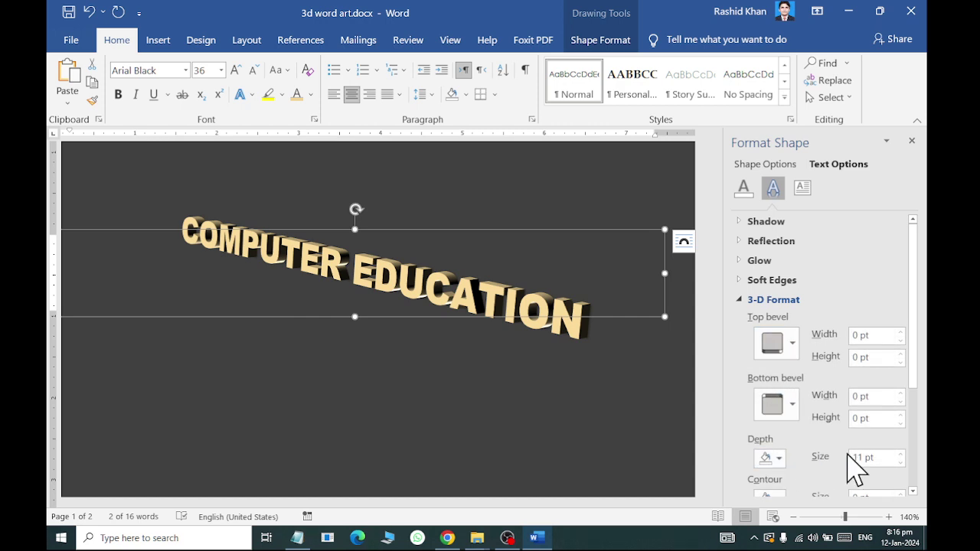
{"action": "left_click", "coordinate": [902, 454]}
{"action": "left_click", "coordinate": [901, 454]}
{"action": "left_click", "coordinate": [901, 453]}
{"action": "left_click", "coordinate": [902, 453]}
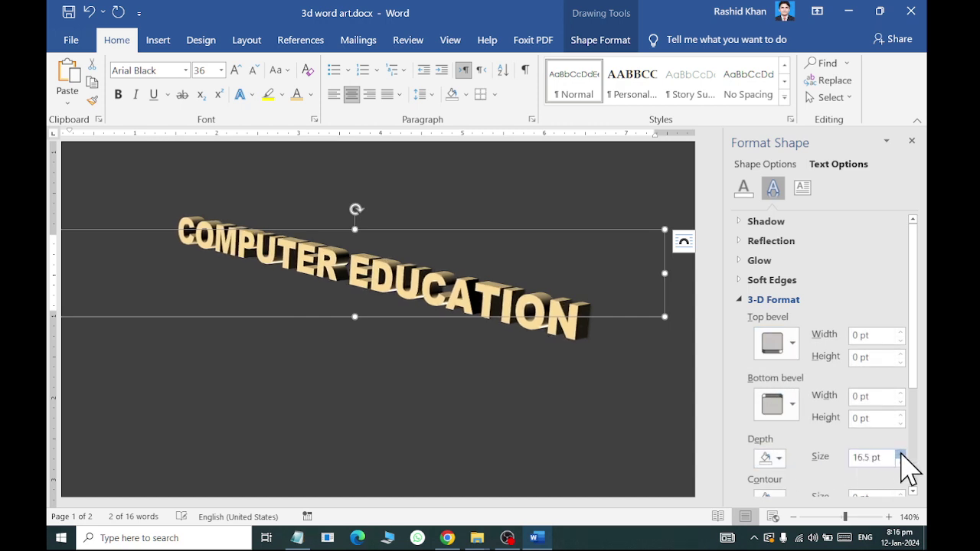
{"action": "left_click", "coordinate": [902, 454]}
{"action": "left_click", "coordinate": [901, 453]}
{"action": "left_click", "coordinate": [901, 454]}
{"action": "left_click_drag", "start_coordinate": [901, 455], "coordinate": [902, 464]}
{"action": "left_click", "coordinate": [901, 462]}
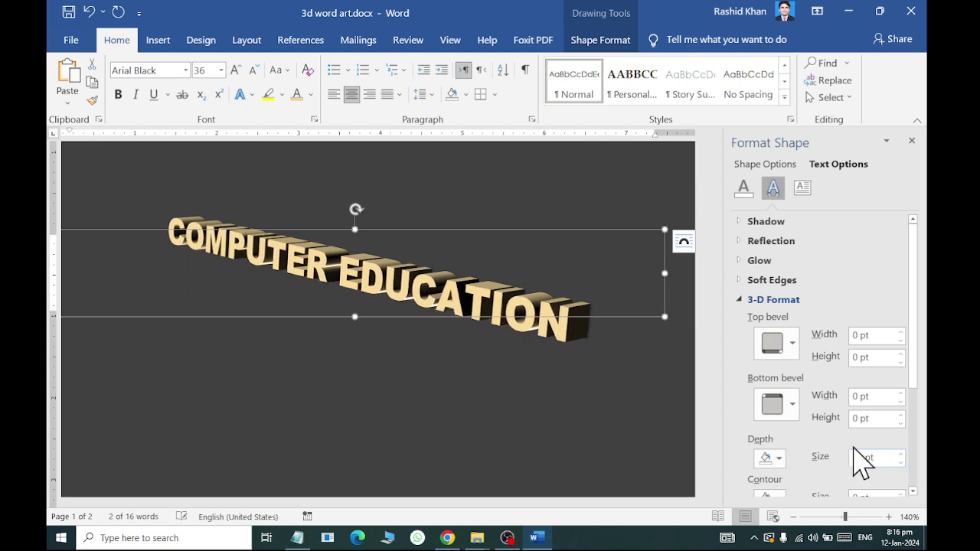
Step: Give the letters a 1.5 pt red contour and preview the Material gallery
{"action": "scroll", "coordinate": [771, 405], "scroll_direction": "down", "scroll_amount": 2}
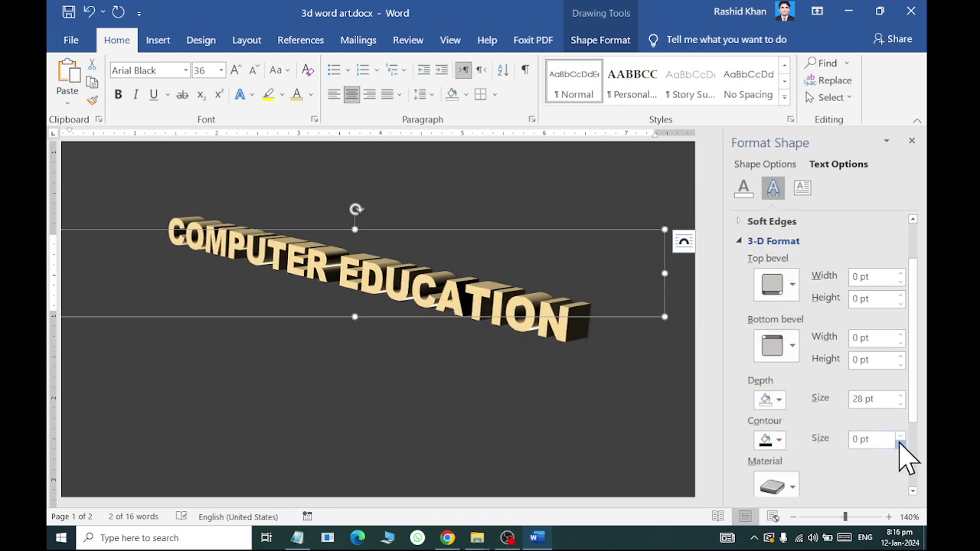
{"action": "left_click_drag", "start_coordinate": [901, 436], "coordinate": [901, 436]}
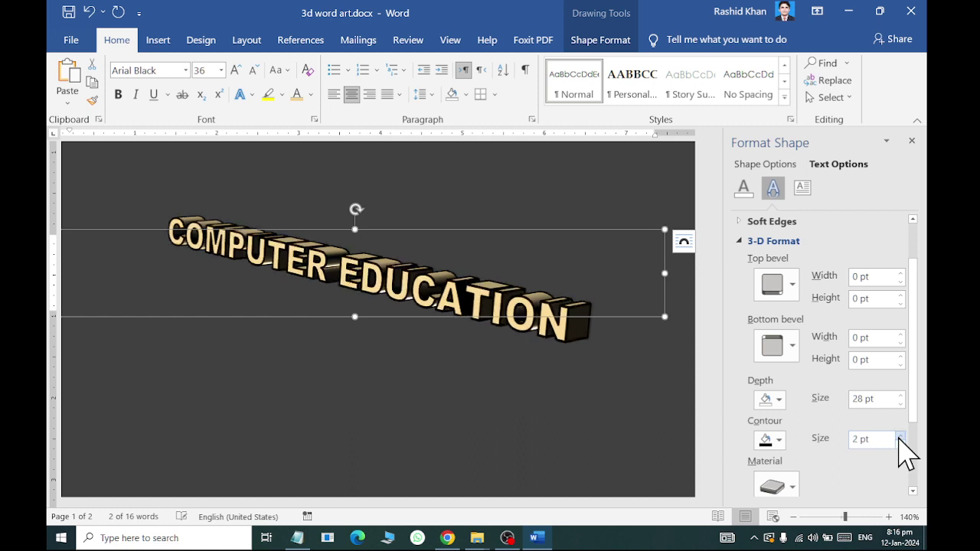
{"action": "left_click", "coordinate": [900, 443]}
{"action": "left_click", "coordinate": [774, 441]}
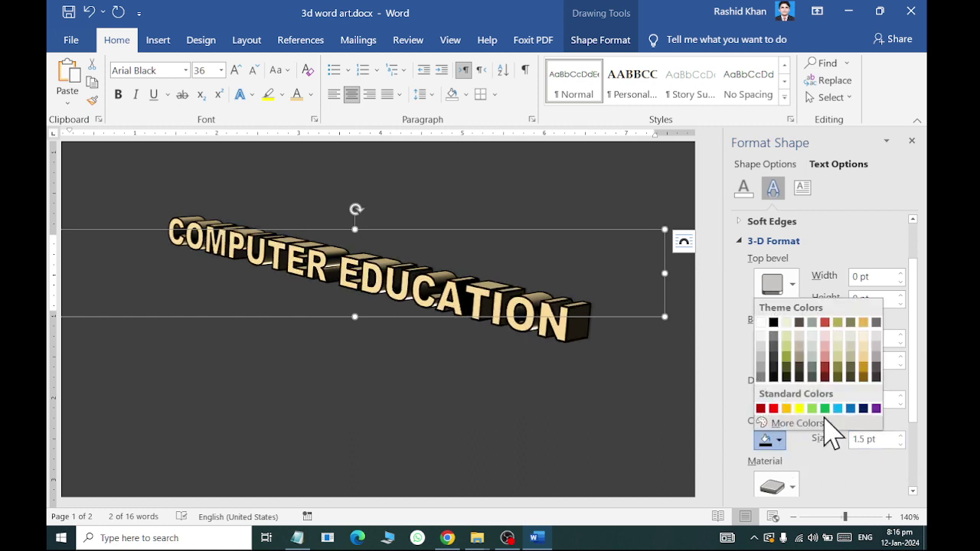
{"action": "left_click", "coordinate": [828, 369]}
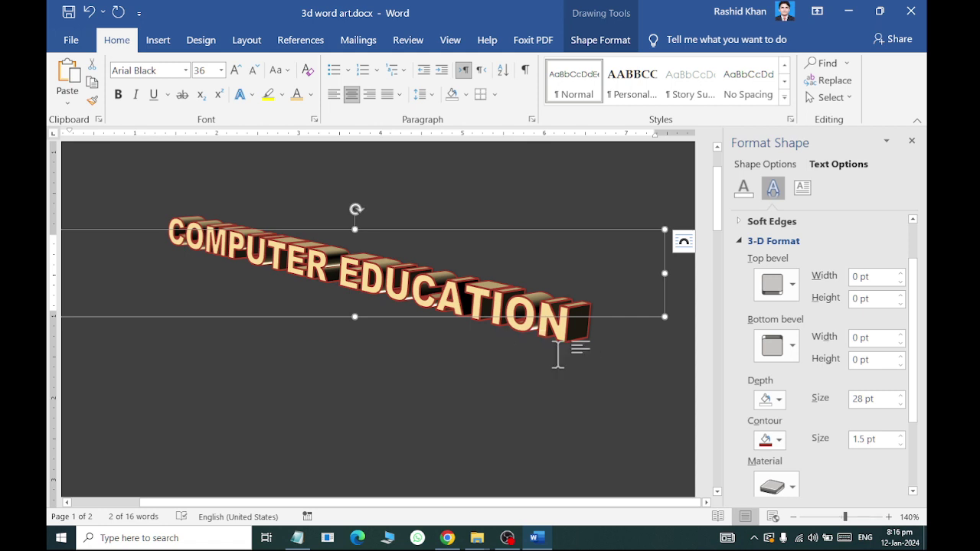
{"action": "left_click", "coordinate": [793, 484]}
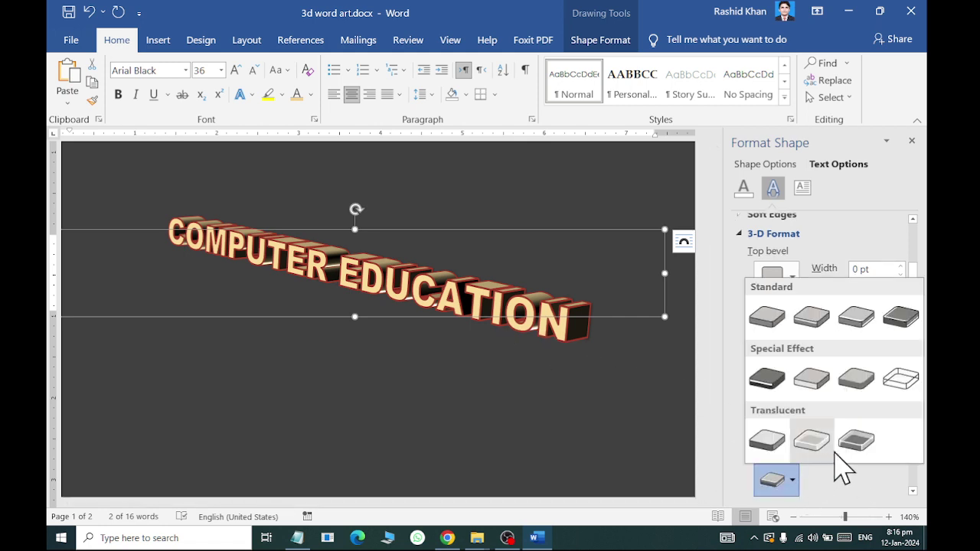
{"action": "left_click", "coordinate": [850, 483]}
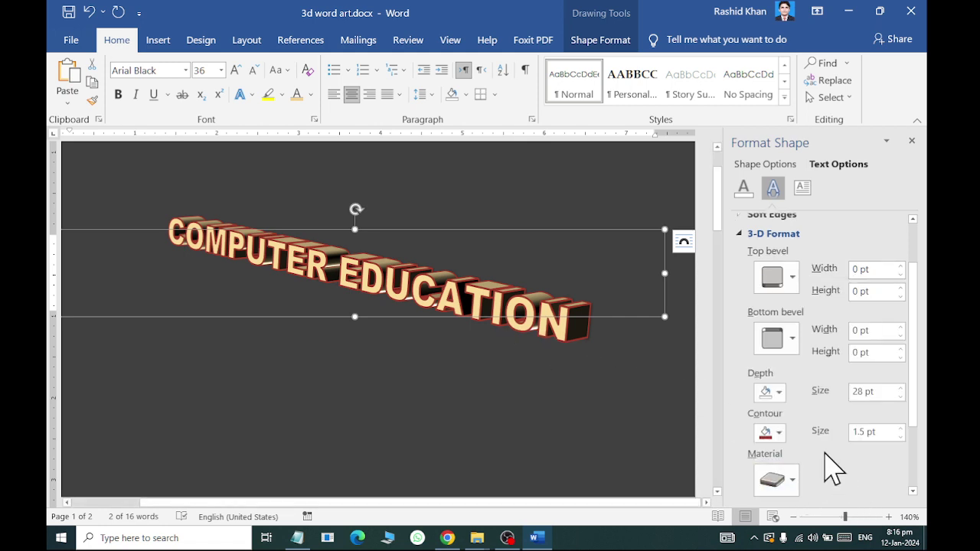
Step: Close the format pane and Ctrl-drag a duplicate of the WordArt below the original
{"action": "left_click", "coordinate": [911, 143]}
{"action": "left_click", "coordinate": [511, 357]}
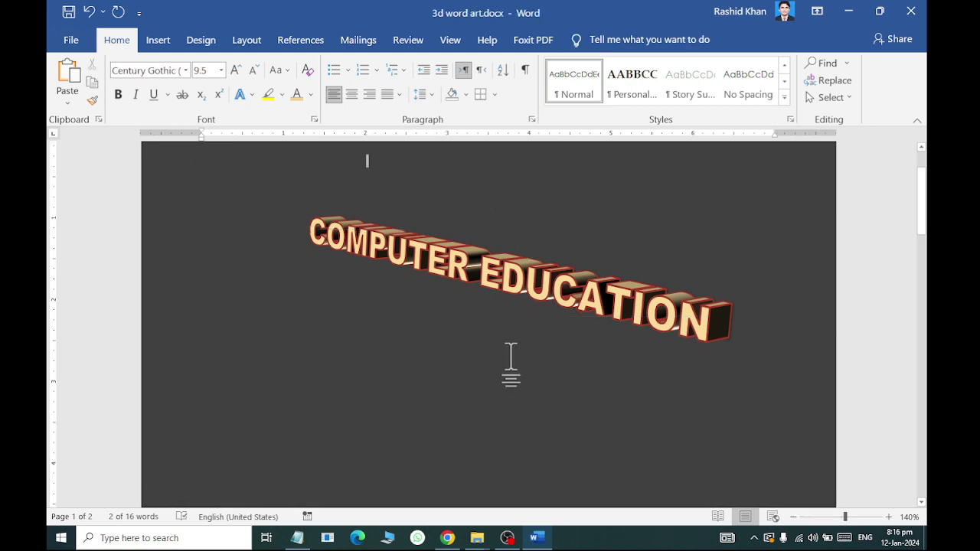
{"action": "left_click", "coordinate": [551, 316]}
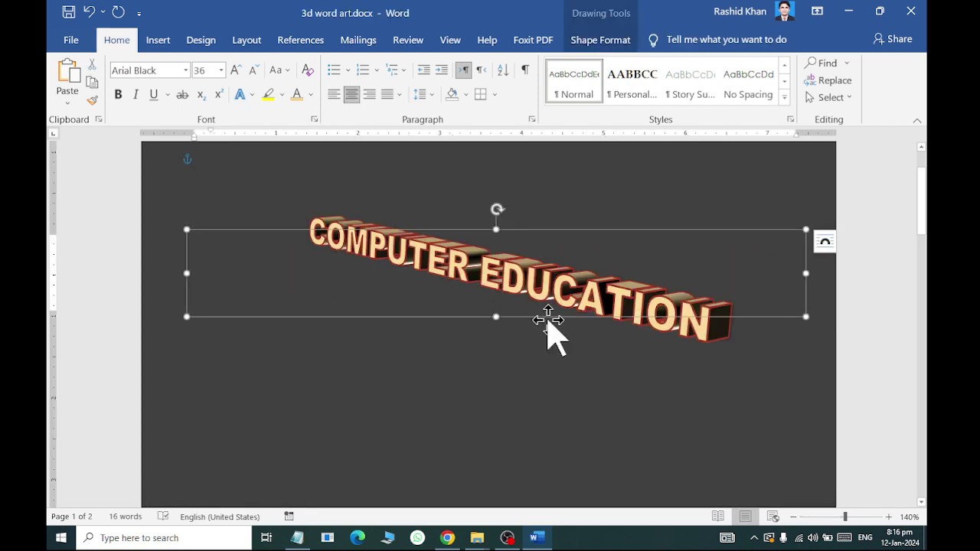
{"action": "left_click", "coordinate": [548, 321]}
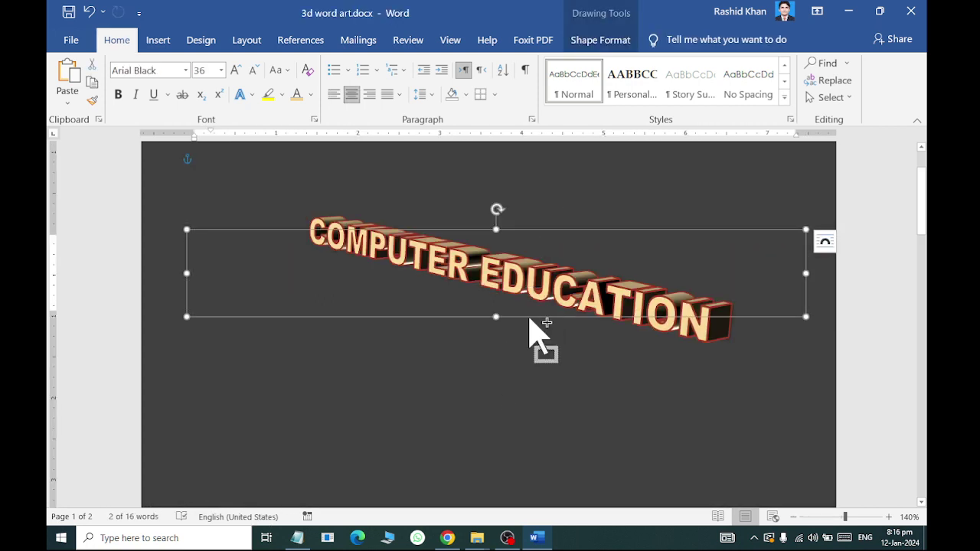
{"action": "mouse_move", "coordinate": [529, 318]}
{"action": "left_mouse_down"}
{"action": "mouse_move", "coordinate": [502, 394]}
{"action": "mouse_move", "coordinate": [474, 420]}
{"action": "left_mouse_up"}
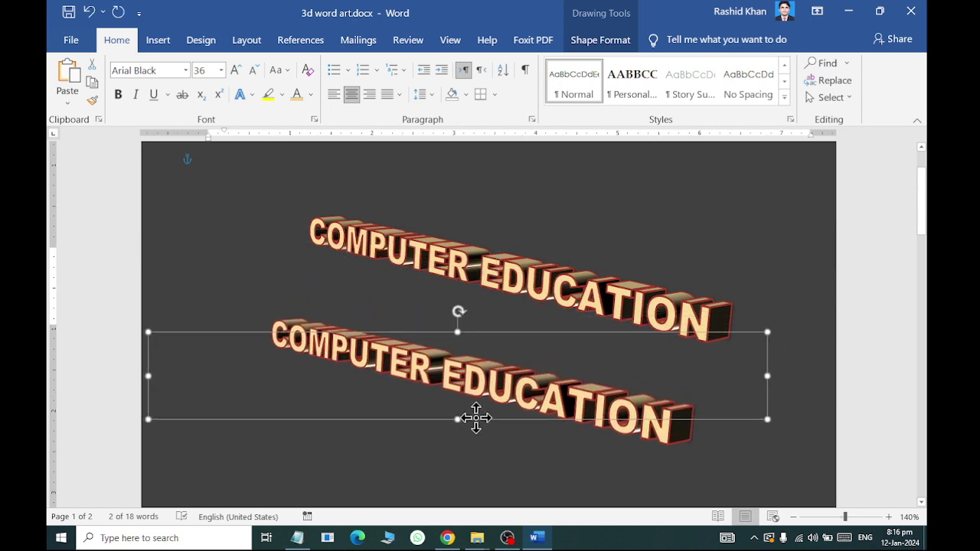
Step: Apply a Parallel 3-D rotation to the lower copy and nudge it further down
{"action": "left_click", "coordinate": [604, 40]}
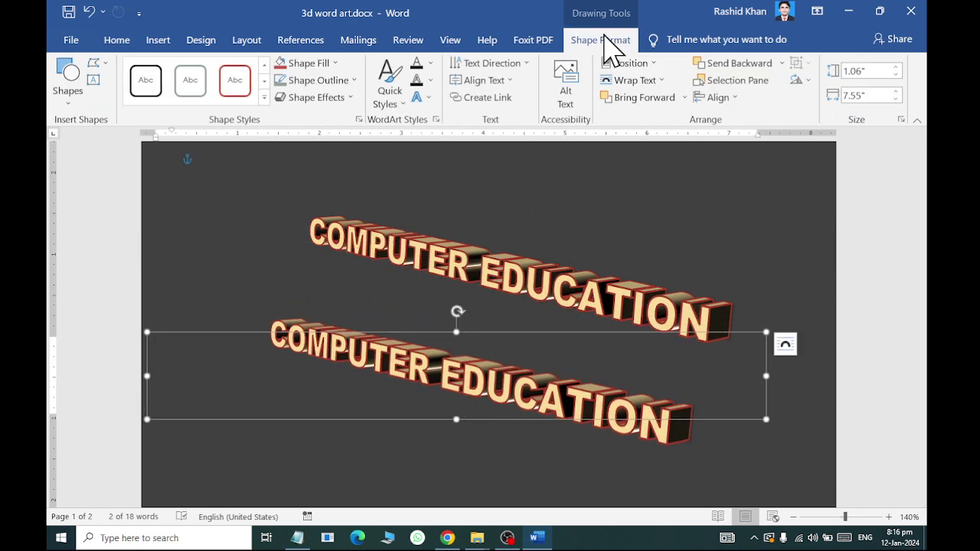
{"action": "left_click", "coordinate": [418, 97]}
{"action": "mouse_move", "coordinate": [474, 265]}
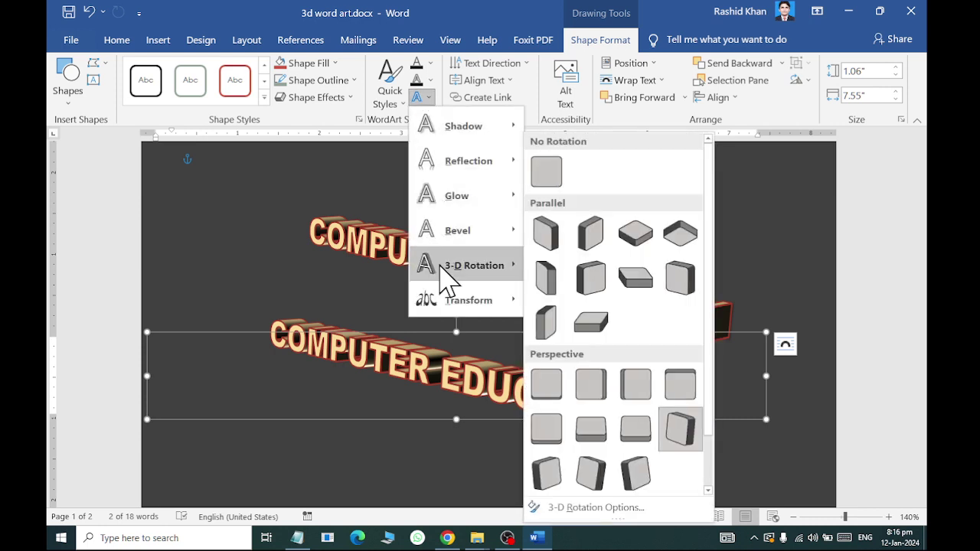
{"action": "left_click", "coordinate": [590, 278]}
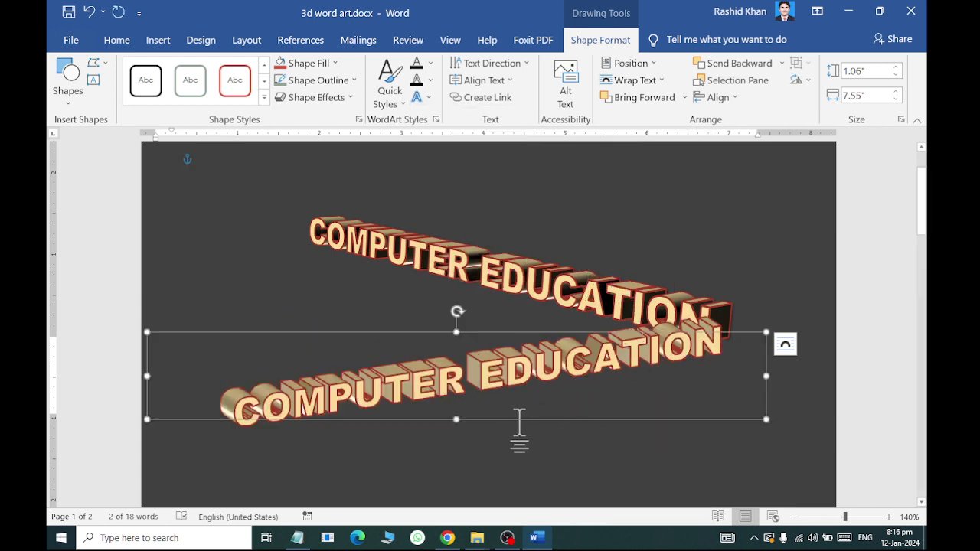
{"action": "left_click_drag", "start_coordinate": [505, 417], "coordinate": [501, 448]}
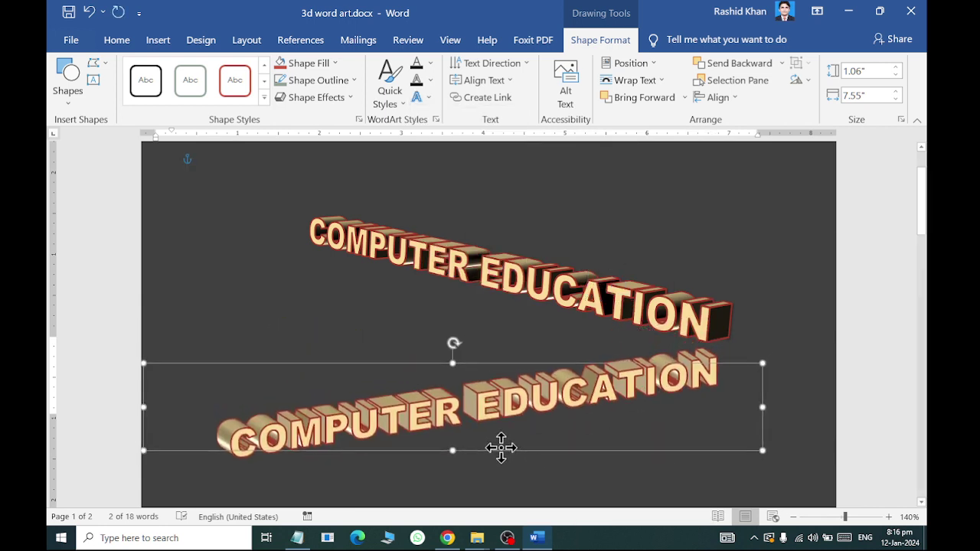
Step: Ctrl-drag a third copy lower down and edit its text down to COMPUTER
{"action": "scroll", "coordinate": [503, 383], "scroll_direction": "down", "scroll_amount": 3}
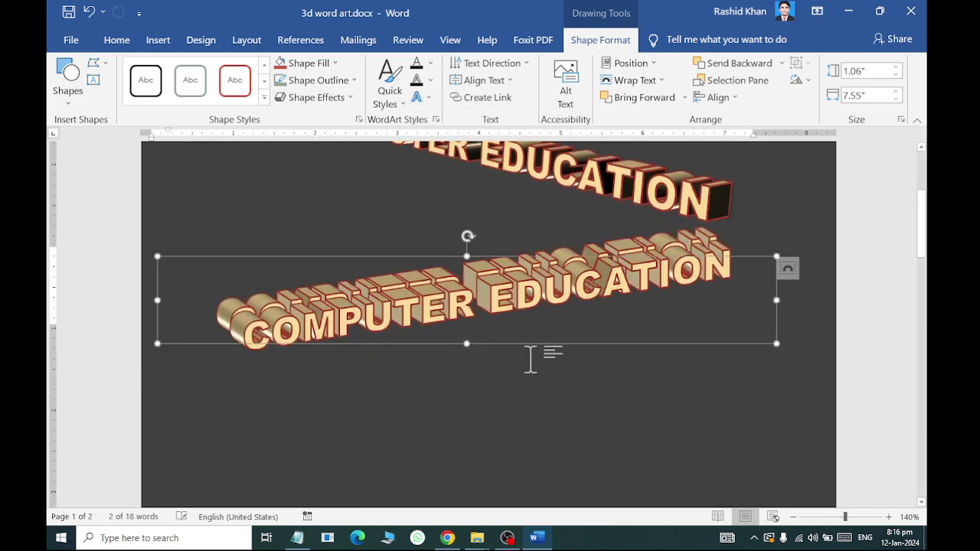
{"action": "left_click_drag", "start_coordinate": [518, 350], "coordinate": [505, 414]}
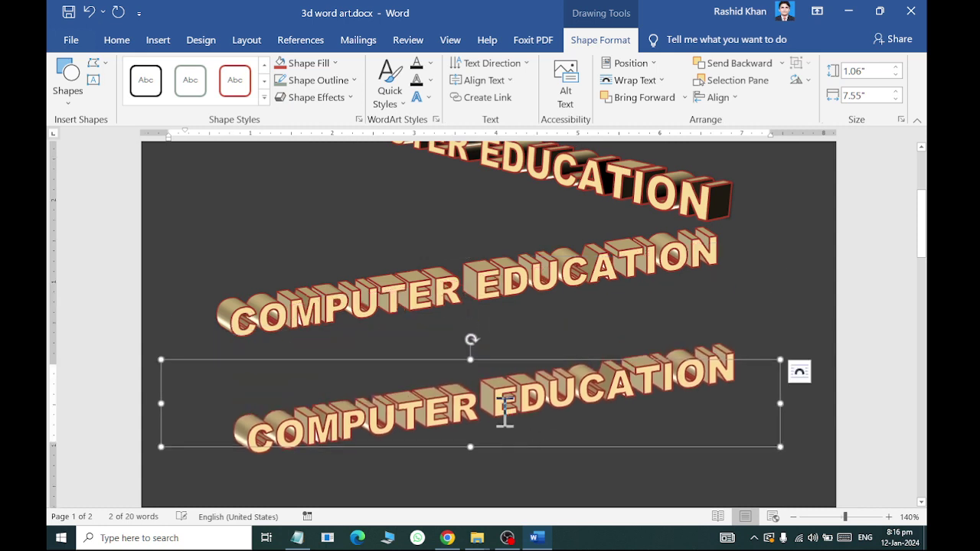
{"action": "left_click", "coordinate": [505, 414]}
{"action": "key", "text": "shift+End"}
{"action": "key", "text": "Delete"}
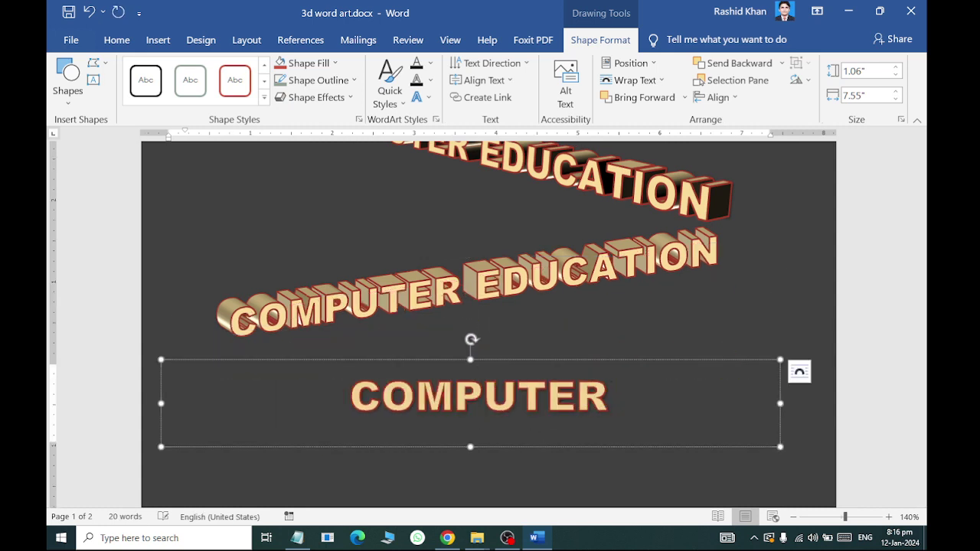
Step: Make the lowest box taller so EDUCATION shows under COMPUTER, and apply Off Axis 2: Top rotation
{"action": "scroll", "coordinate": [452, 322], "scroll_direction": "down", "scroll_amount": 4}
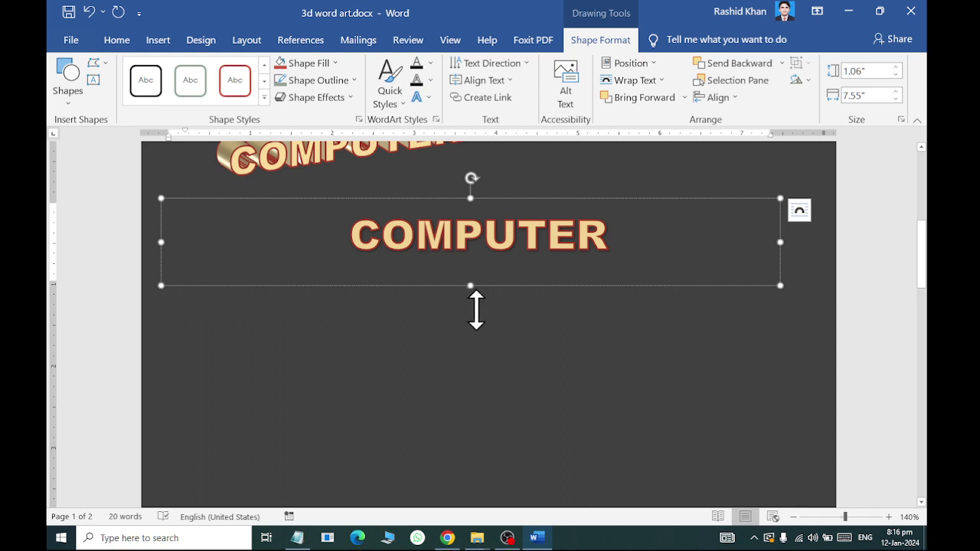
{"action": "left_click_drag", "start_coordinate": [477, 311], "coordinate": [478, 372]}
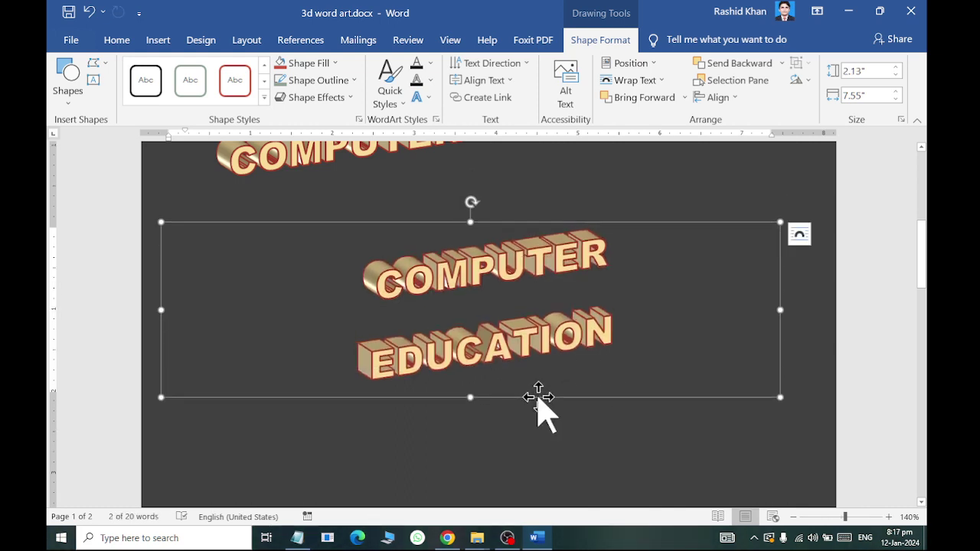
{"action": "left_click", "coordinate": [420, 97]}
{"action": "mouse_move", "coordinate": [469, 265]}
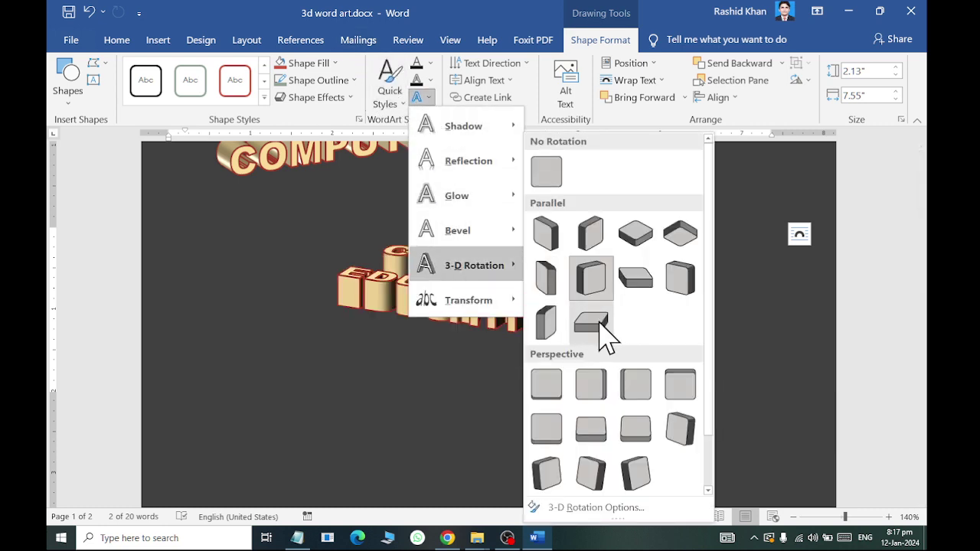
{"action": "left_click", "coordinate": [635, 285]}
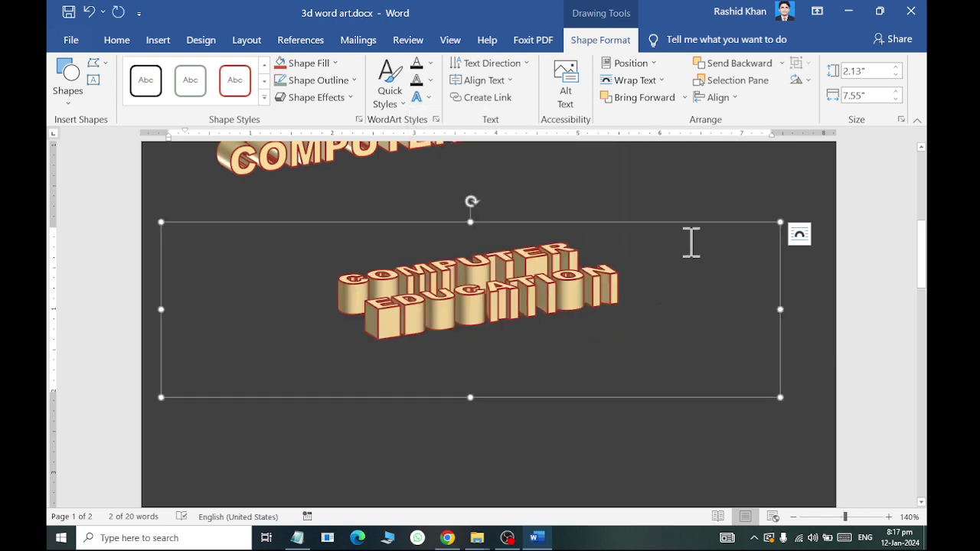
Step: Open 3-D Rotation Options and reduce the extrusion depth to 19.5 pt
{"action": "left_click", "coordinate": [418, 97]}
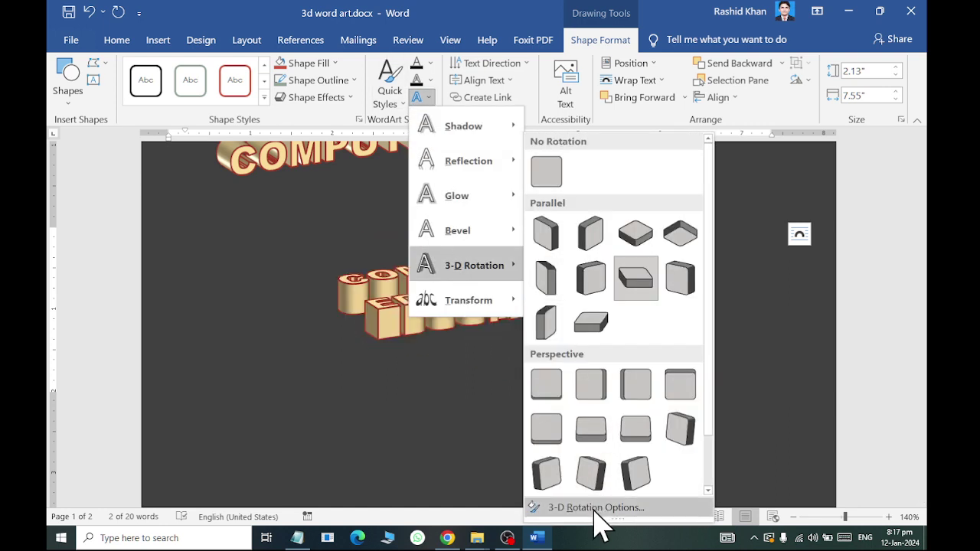
{"action": "left_click", "coordinate": [596, 512]}
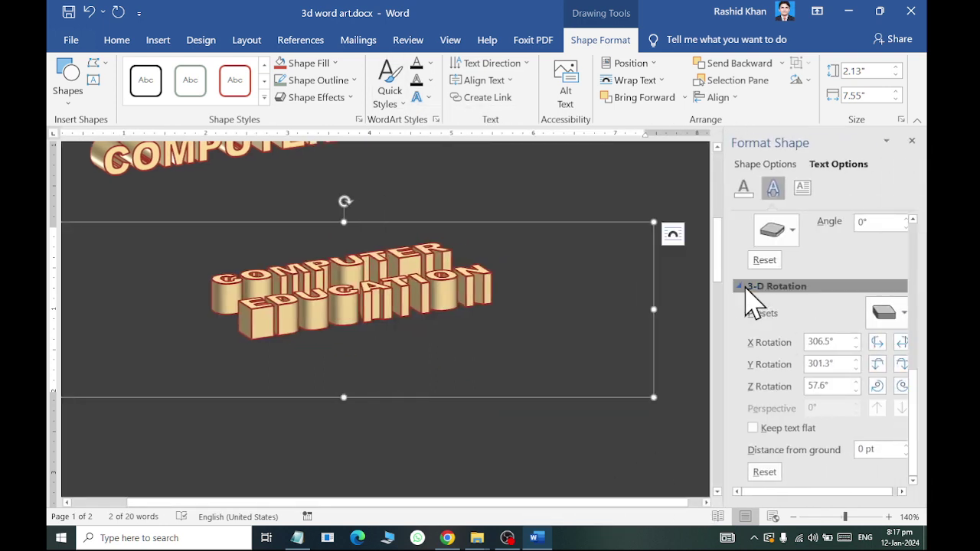
{"action": "left_click", "coordinate": [749, 288]}
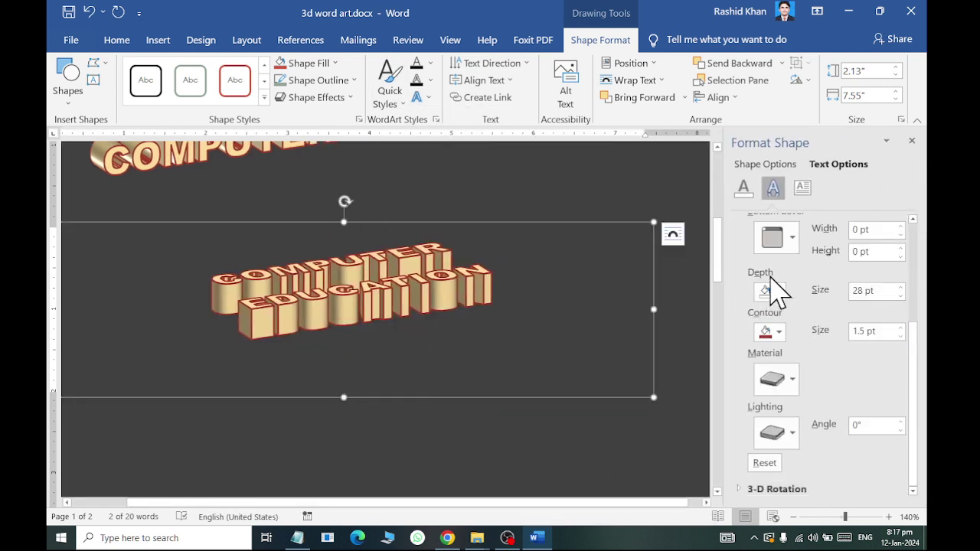
{"action": "left_click", "coordinate": [901, 295]}
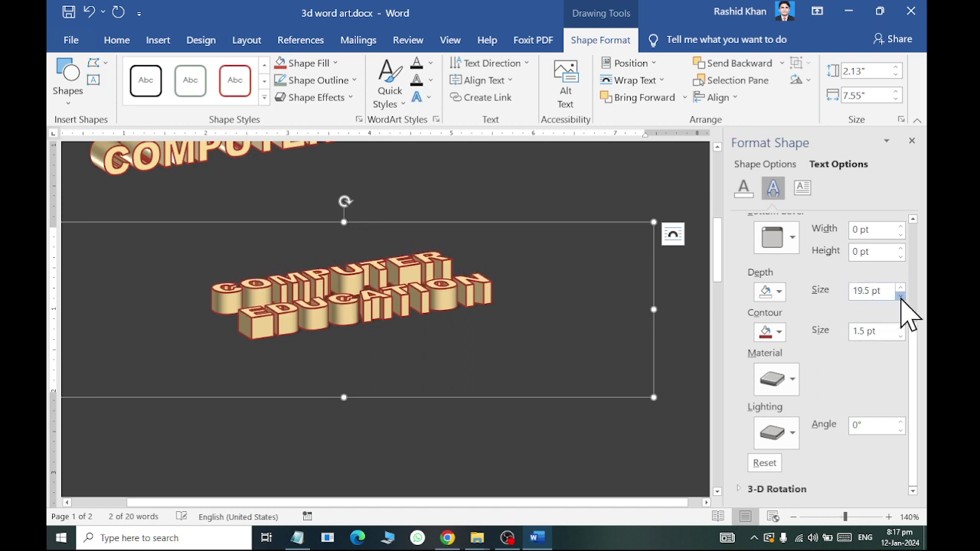
Step: Step the two-line copy's depth down to 9 pt, then reselect its WordArt box
{"action": "left_click", "coordinate": [900, 296]}
{"action": "left_click", "coordinate": [900, 296]}
{"action": "left_click", "coordinate": [900, 295]}
{"action": "left_click", "coordinate": [901, 296]}
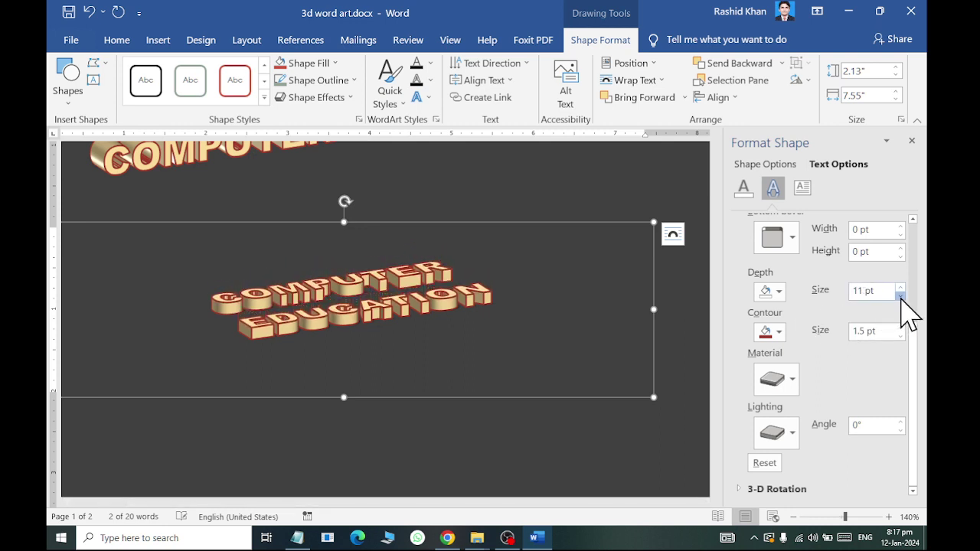
{"action": "left_click", "coordinate": [901, 296]}
{"action": "left_click", "coordinate": [900, 296]}
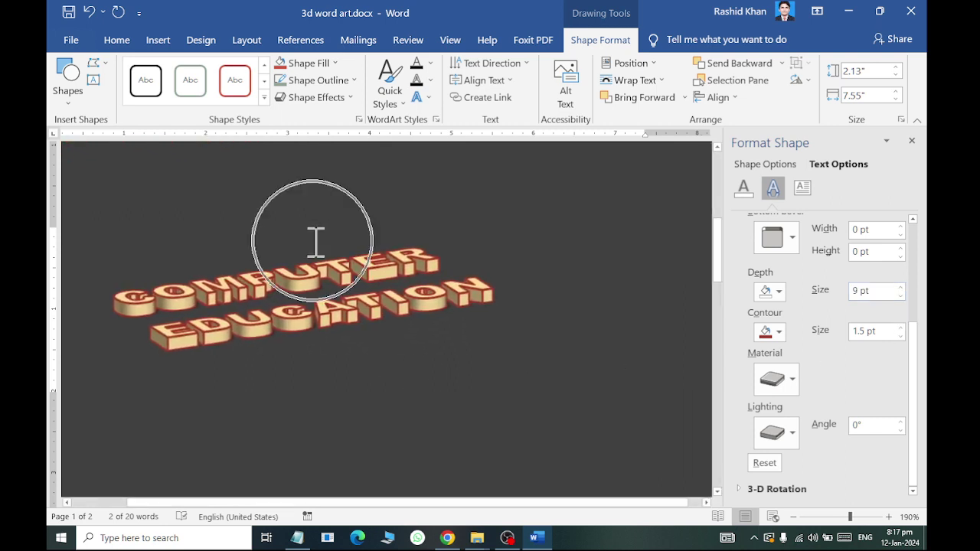
{"action": "scroll", "coordinate": [315, 240], "scroll_direction": "up", "scroll_amount": 5, "text": "ctrl"}
{"action": "scroll", "coordinate": [443, 300], "scroll_direction": "down", "scroll_amount": 2, "text": "ctrl"}
{"action": "scroll", "coordinate": [443, 300], "scroll_direction": "down", "scroll_amount": 2, "text": "ctrl"}
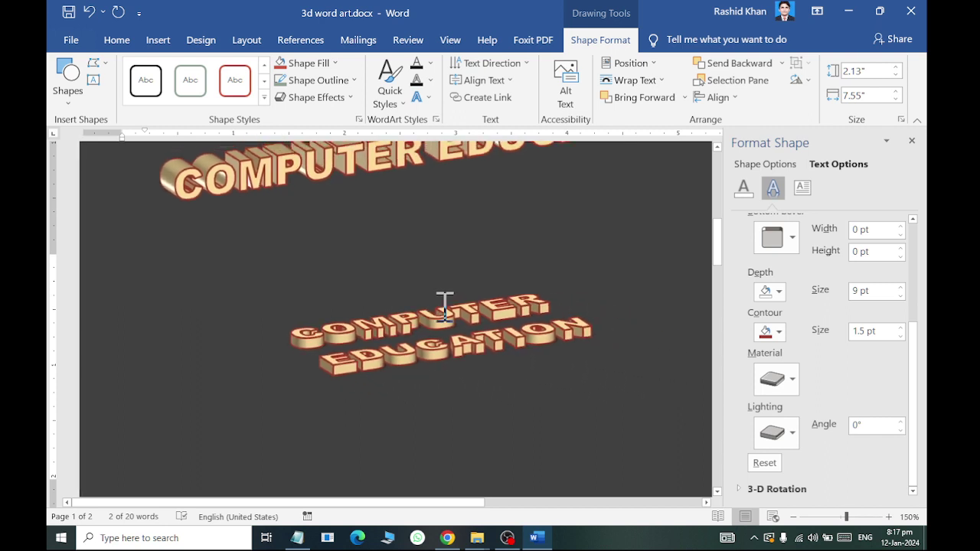
{"action": "scroll", "coordinate": [443, 300], "scroll_direction": "down", "scroll_amount": 1, "text": "ctrl"}
{"action": "scroll", "coordinate": [443, 299], "scroll_direction": "down", "scroll_amount": 1, "text": "ctrl"}
{"action": "left_click", "coordinate": [443, 299]}
{"action": "scroll", "coordinate": [442, 299], "scroll_direction": "up", "scroll_amount": 2}
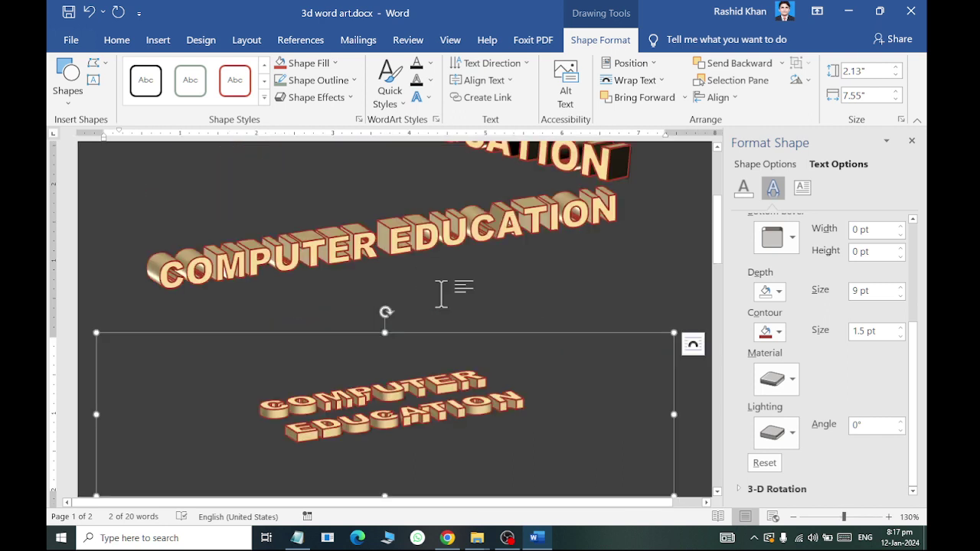
Step: Edit the two-line WordArt's text and set its font size to 72 on the Home tab
{"action": "double_click", "coordinate": [244, 406]}
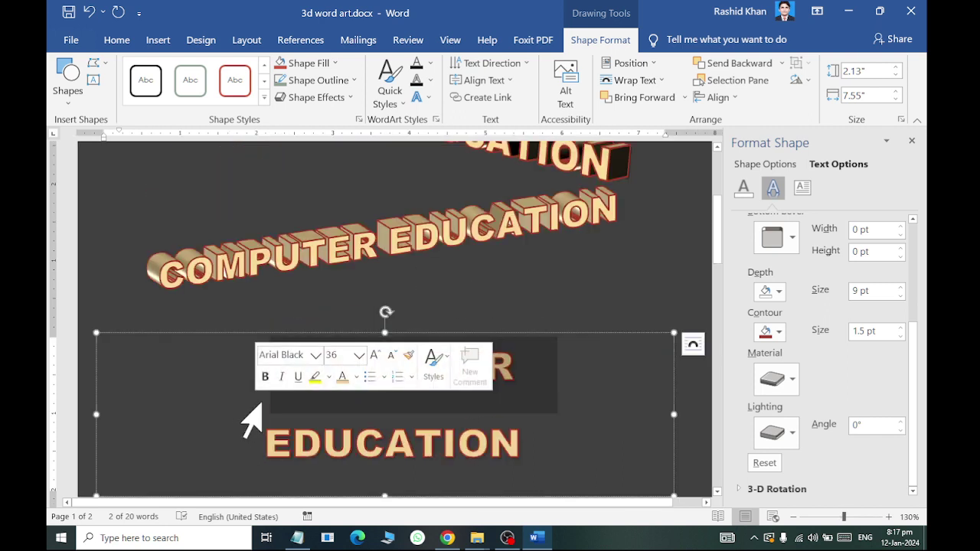
{"action": "left_click", "coordinate": [119, 42]}
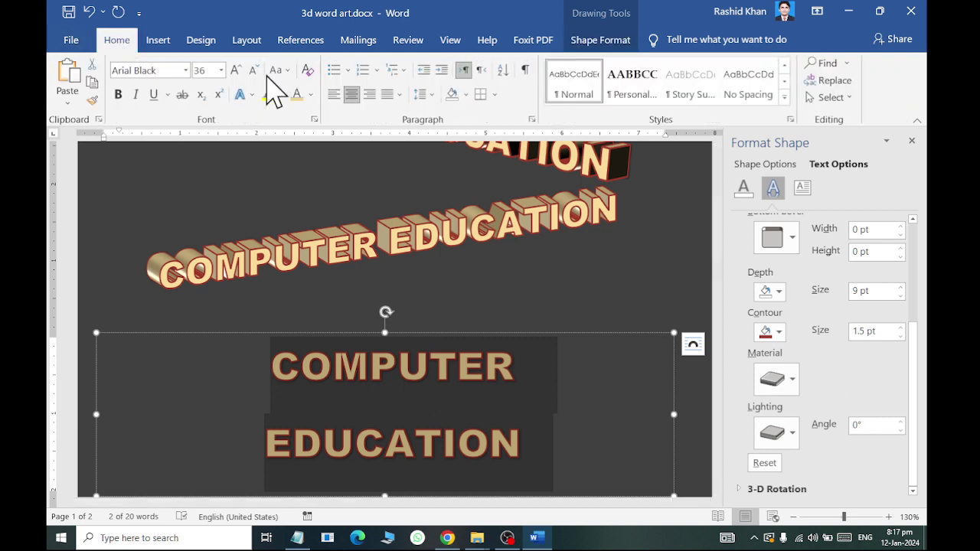
{"action": "left_click", "coordinate": [235, 70]}
{"action": "left_click", "coordinate": [254, 71]}
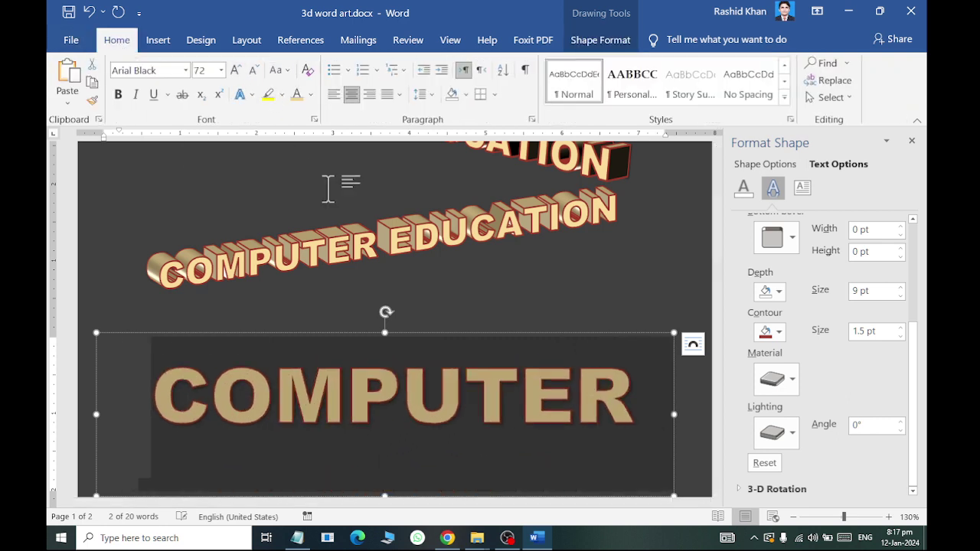
{"action": "scroll", "coordinate": [400, 346], "scroll_direction": "down", "scroll_amount": 5}
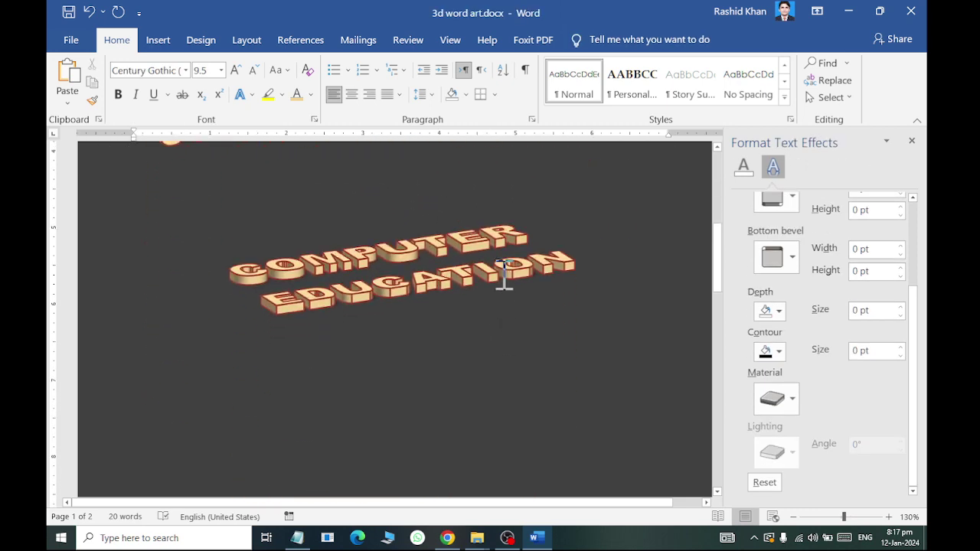
{"action": "scroll", "coordinate": [486, 226], "scroll_direction": "up", "scroll_amount": 2}
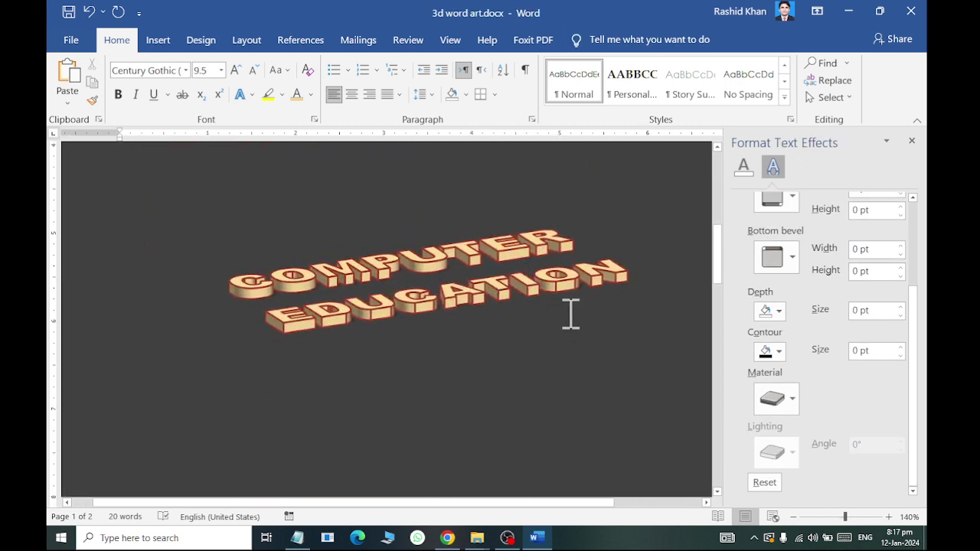
{"action": "scroll", "coordinate": [571, 313], "scroll_direction": "down", "scroll_amount": 2}
{"action": "scroll", "coordinate": [571, 312], "scroll_direction": "down", "scroll_amount": 1}
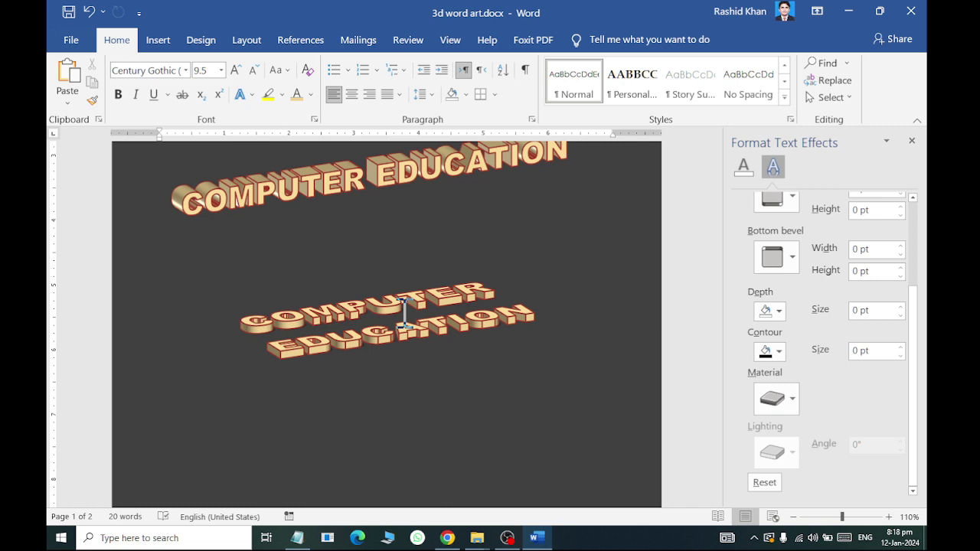
{"action": "scroll", "coordinate": [773, 230], "scroll_direction": "up", "scroll_amount": 3}
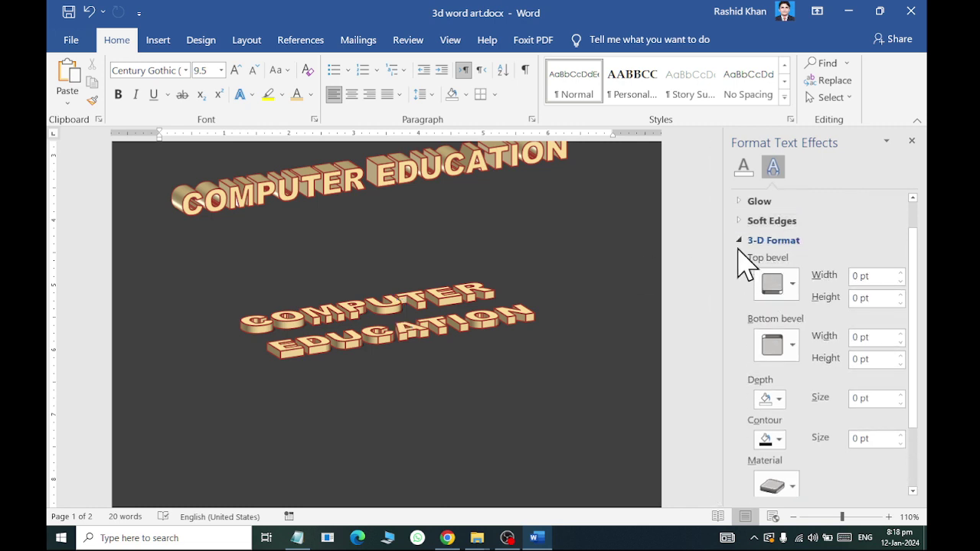
Step: Expand and collapse the 3-D Format section in Format Text Effects
{"action": "left_click", "coordinate": [741, 242]}
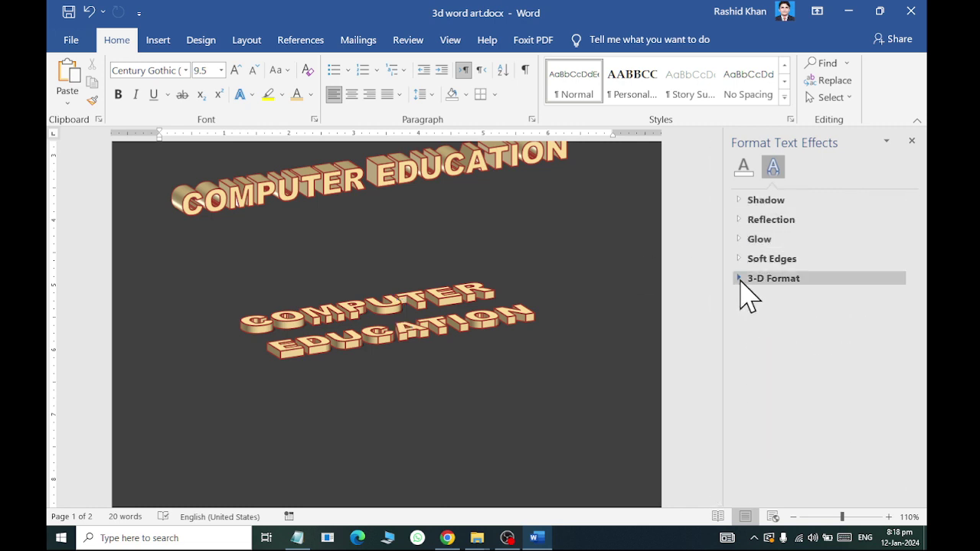
{"action": "left_click", "coordinate": [740, 279]}
{"action": "left_click", "coordinate": [739, 279]}
Step: Select the two-line WordArt and bring up its 3-D Rotation text settings
{"action": "left_click", "coordinate": [469, 341]}
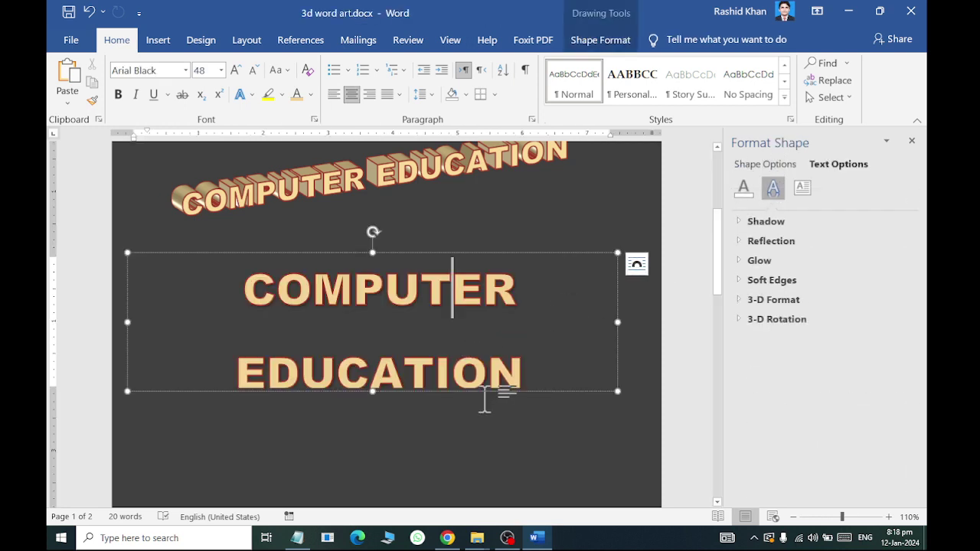
{"action": "key", "text": "Escape"}
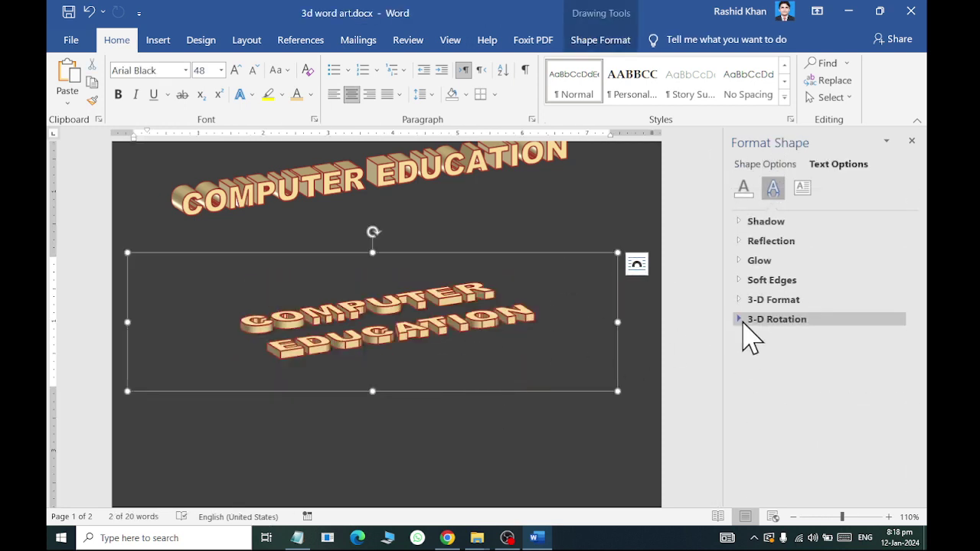
{"action": "left_click", "coordinate": [743, 325]}
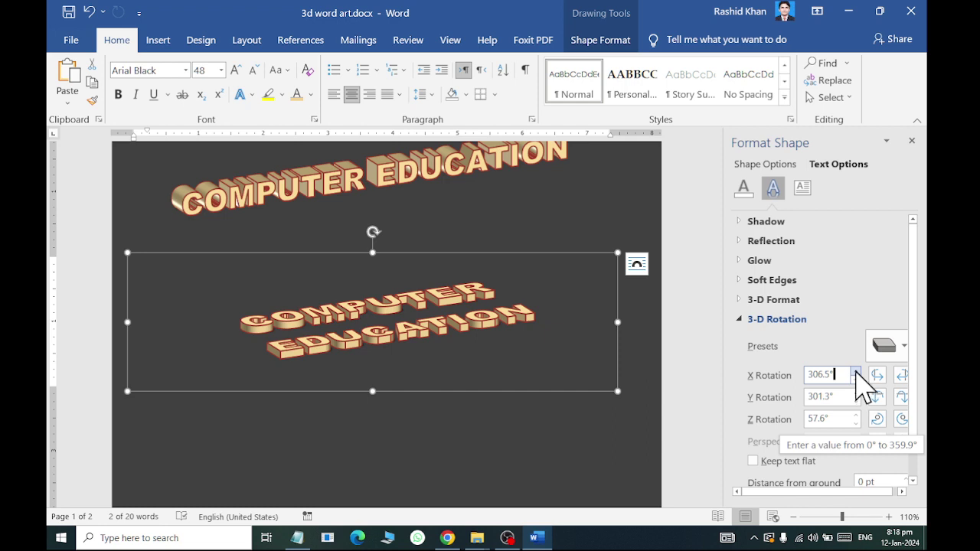
{"action": "left_click", "coordinate": [856, 371]}
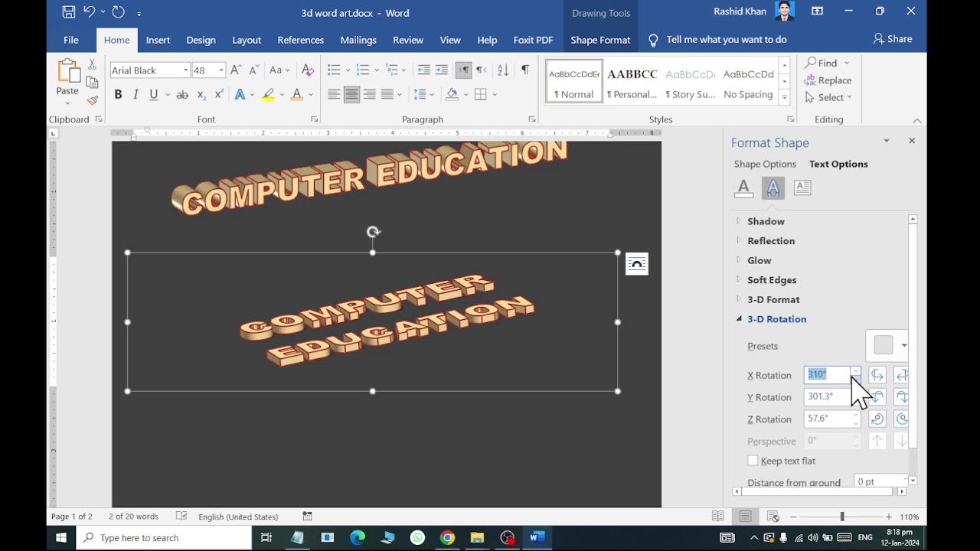
{"action": "left_click", "coordinate": [529, 387]}
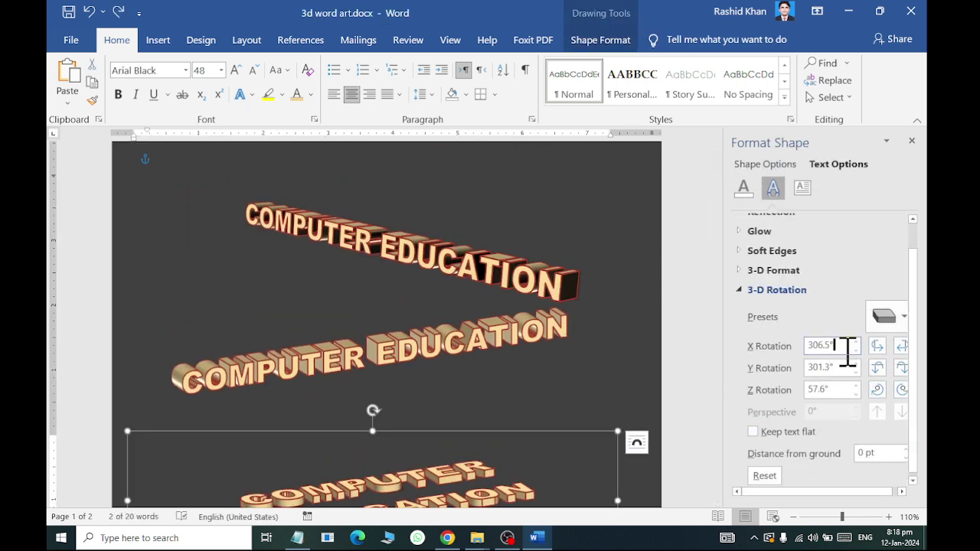
{"action": "left_click", "coordinate": [854, 342]}
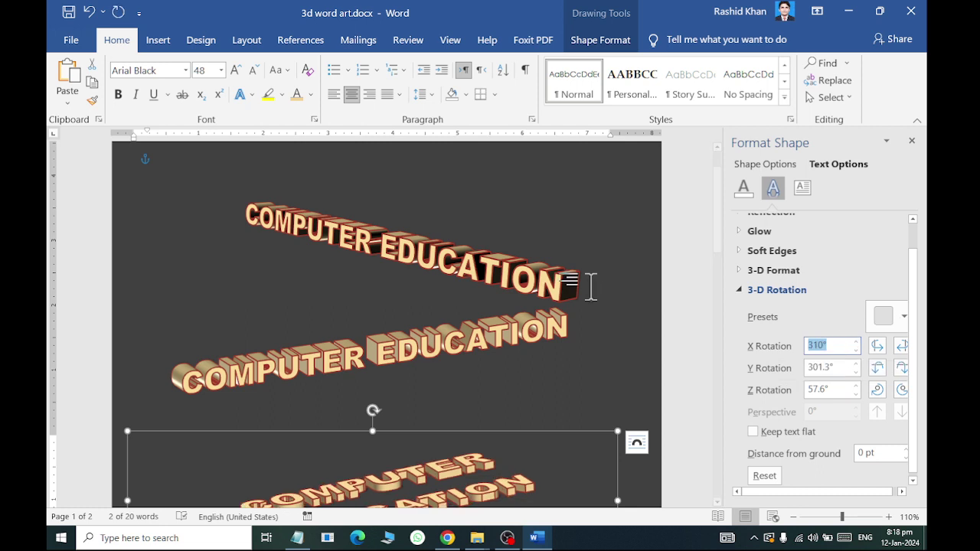
{"action": "scroll", "coordinate": [554, 300], "scroll_direction": "down", "scroll_amount": 3}
{"action": "scroll", "coordinate": [499, 465], "scroll_direction": "up", "scroll_amount": 3}
{"action": "left_click", "coordinate": [512, 471]}
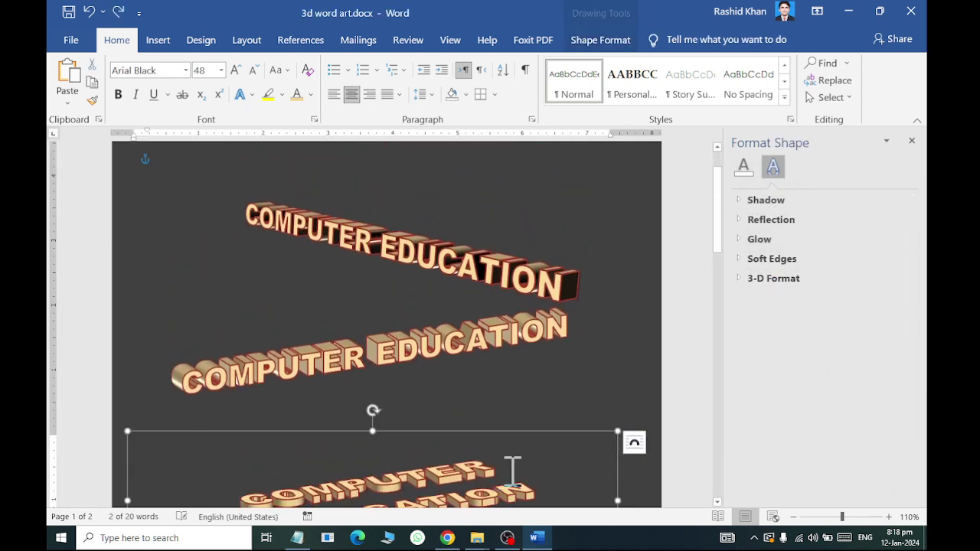
{"action": "left_click", "coordinate": [845, 375]}
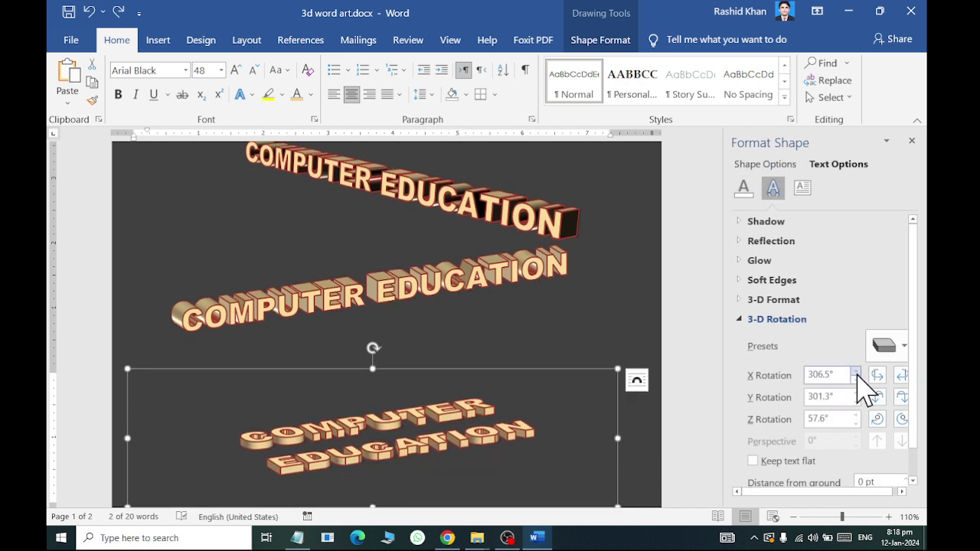
Step: Set the text's X Rotation to 310°
{"action": "left_click", "coordinate": [856, 371]}
{"action": "left_click", "coordinate": [856, 370]}
{"action": "left_click", "coordinate": [856, 370]}
{"action": "left_click", "coordinate": [856, 370]}
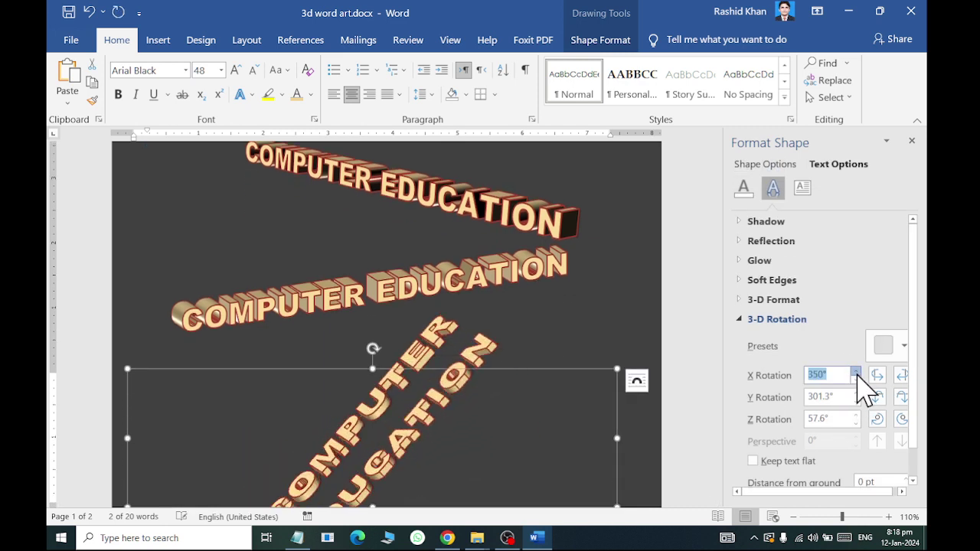
{"action": "left_click", "coordinate": [855, 379]}
{"action": "left_click", "coordinate": [856, 379]}
{"action": "left_click", "coordinate": [856, 379]}
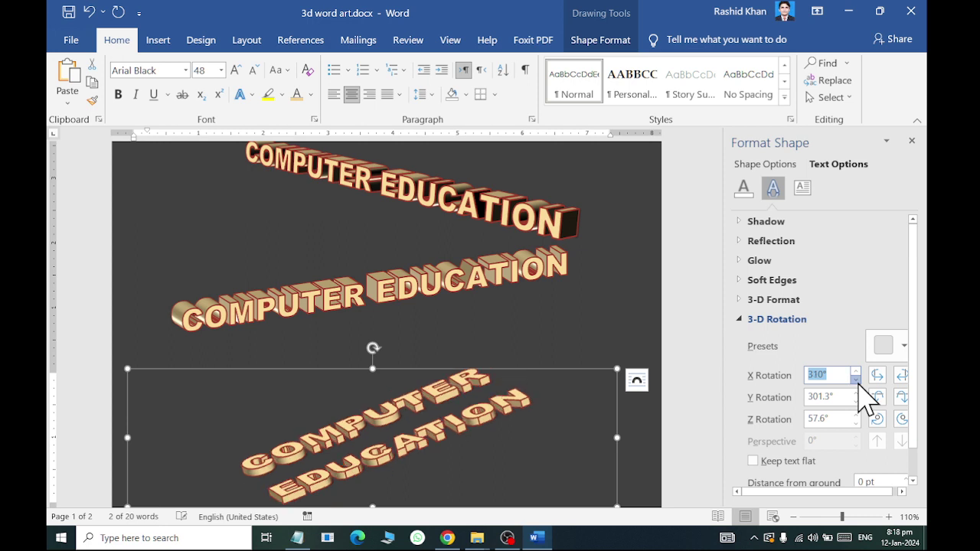
{"action": "left_click", "coordinate": [856, 380]}
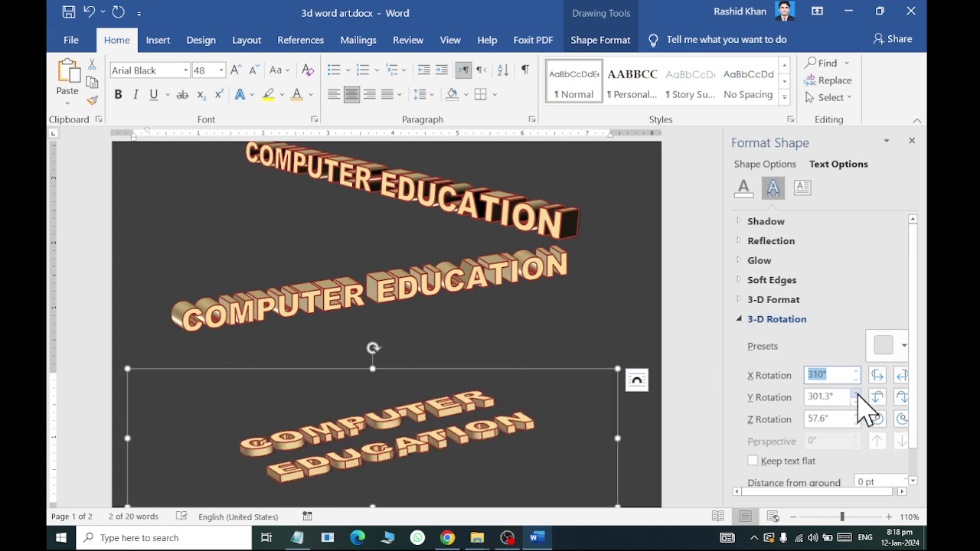
Step: Try different Y Rotation values, leaving it at 320° for now
{"action": "left_click", "coordinate": [856, 393]}
{"action": "left_click", "coordinate": [856, 393]}
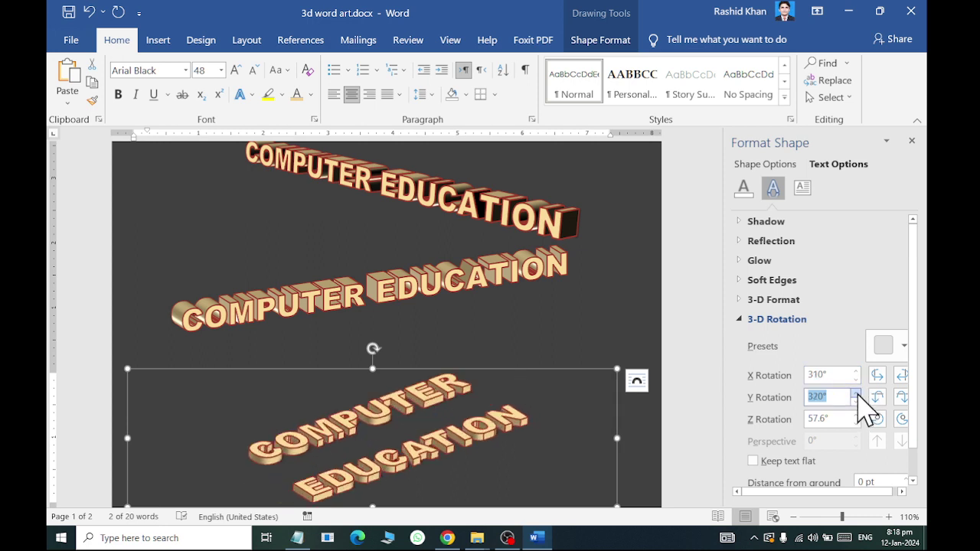
{"action": "left_click", "coordinate": [856, 402]}
{"action": "left_click", "coordinate": [856, 402]}
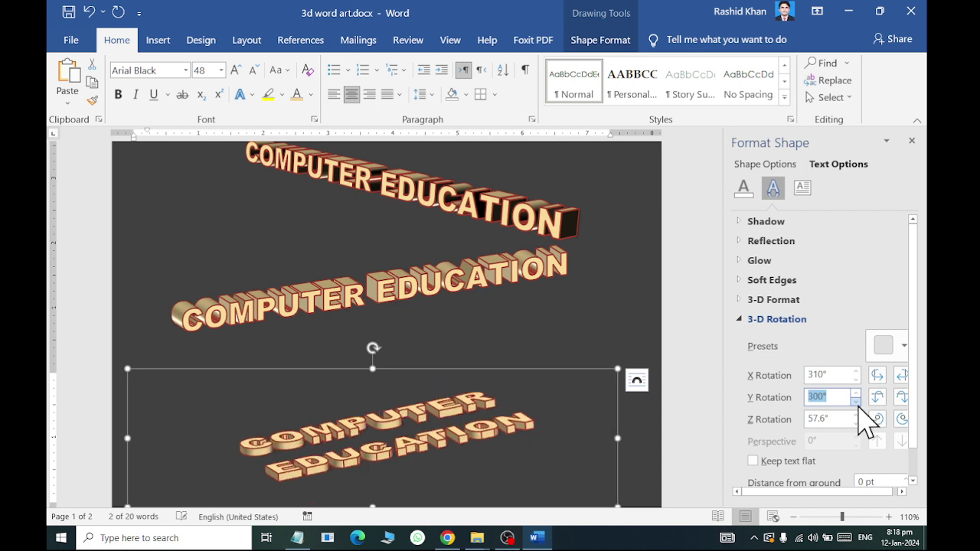
{"action": "left_click", "coordinate": [855, 401]}
{"action": "left_click", "coordinate": [856, 401]}
{"action": "left_click", "coordinate": [855, 401]}
{"action": "left_click", "coordinate": [855, 401]}
{"action": "left_click", "coordinate": [856, 402]}
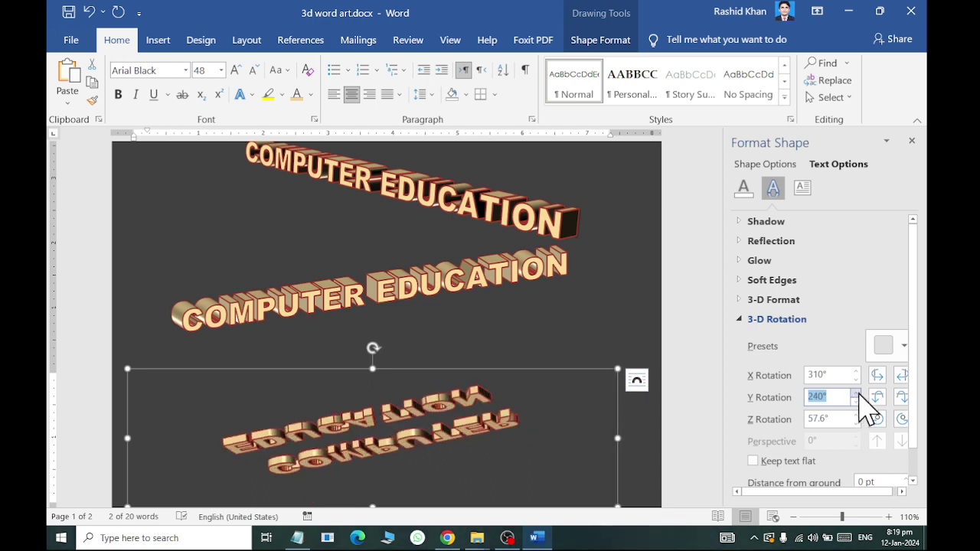
{"action": "double_click", "coordinate": [857, 393]}
{"action": "left_click", "coordinate": [857, 393]}
{"action": "double_click", "coordinate": [857, 393]}
{"action": "double_click", "coordinate": [857, 393]}
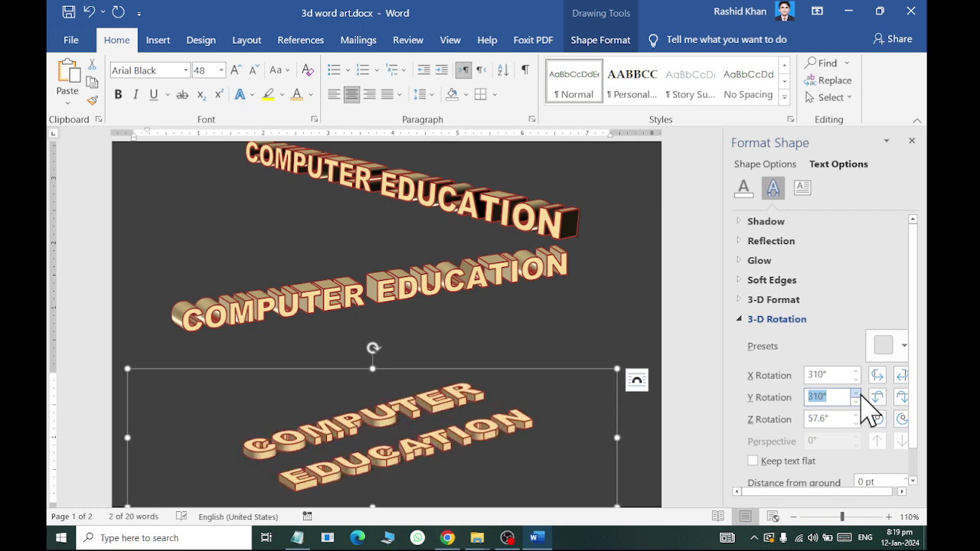
{"action": "left_click", "coordinate": [856, 393]}
Step: Set Z Rotation to 50° and Y Rotation to 340°, then deselect to view
{"action": "left_click", "coordinate": [856, 415]}
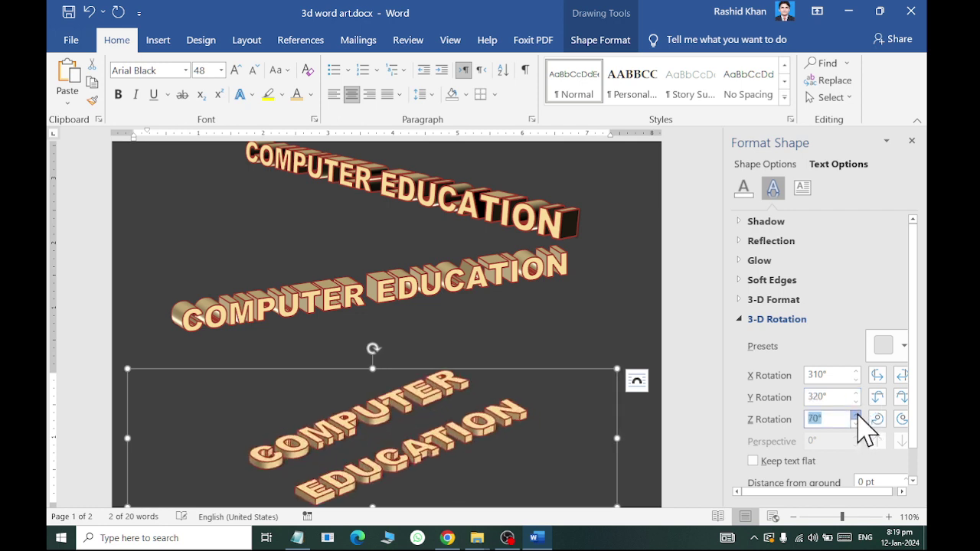
{"action": "double_click", "coordinate": [856, 416]}
{"action": "double_click", "coordinate": [856, 415]}
{"action": "left_click", "coordinate": [856, 424]}
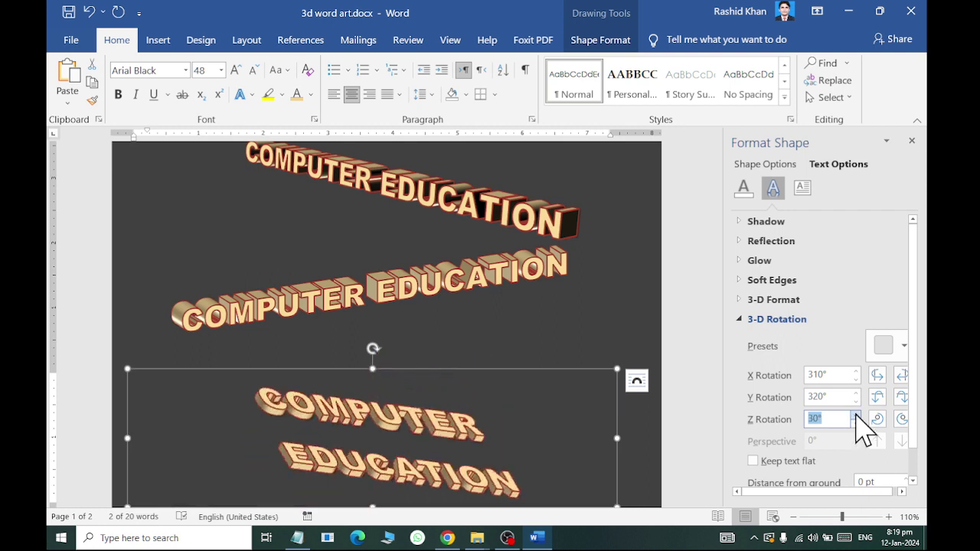
{"action": "double_click", "coordinate": [856, 416]}
{"action": "double_click", "coordinate": [857, 394]}
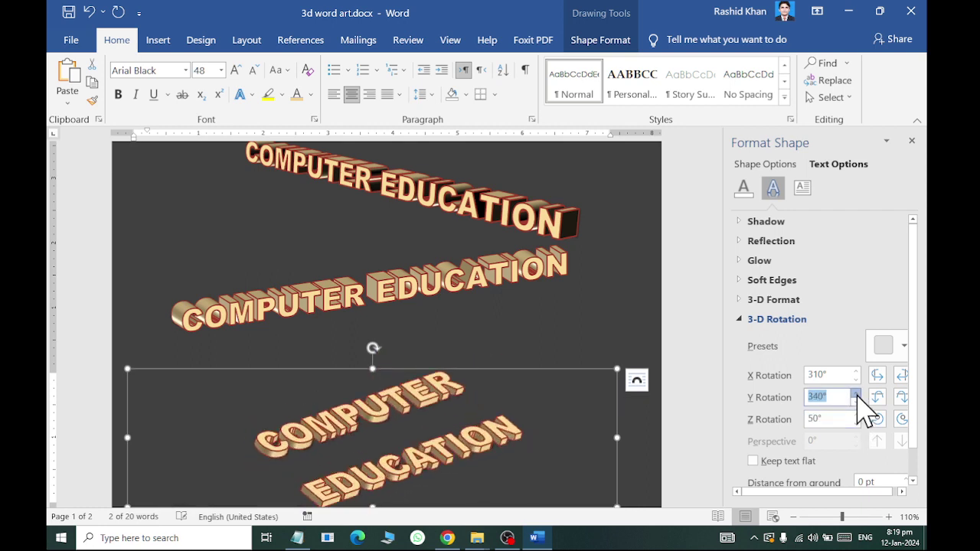
{"action": "scroll", "coordinate": [559, 344], "scroll_direction": "down", "scroll_amount": 3}
{"action": "left_click", "coordinate": [618, 449]}
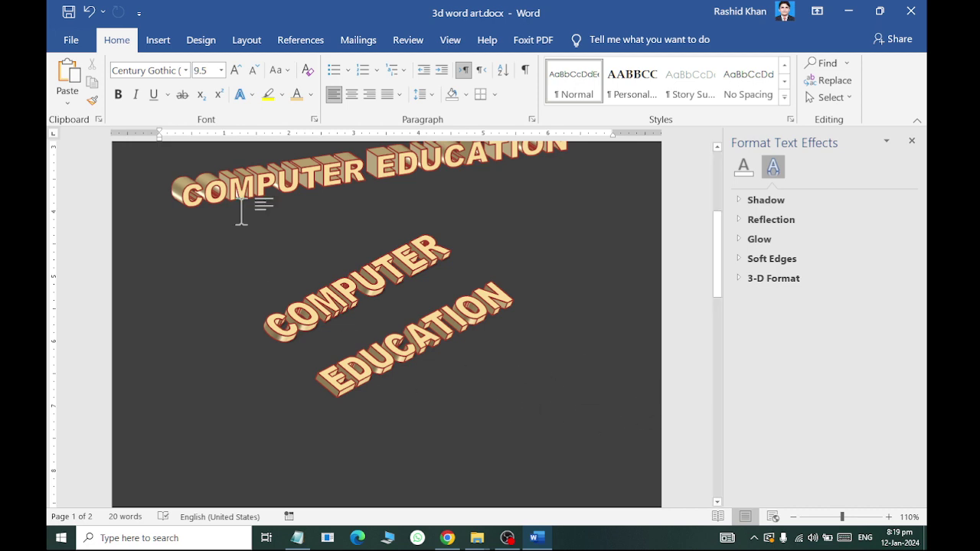
Step: Paste a duplicate of the rotated WordArt and drag it down and right
{"action": "left_click", "coordinate": [159, 41]}
{"action": "left_click", "coordinate": [345, 261]}
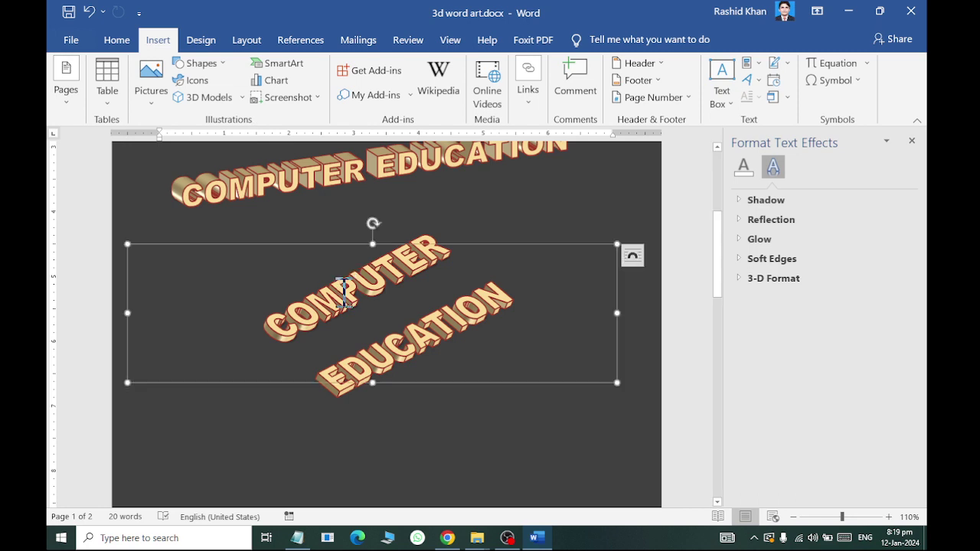
{"action": "left_click", "coordinate": [329, 244]}
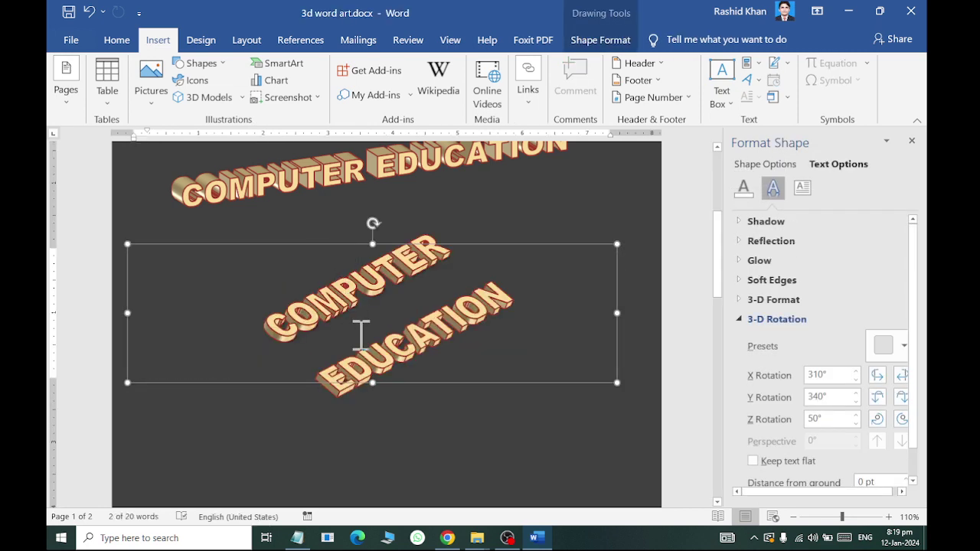
{"action": "key", "text": "ctrl+v"}
{"action": "left_click_drag", "start_coordinate": [442, 396], "coordinate": [556, 475]}
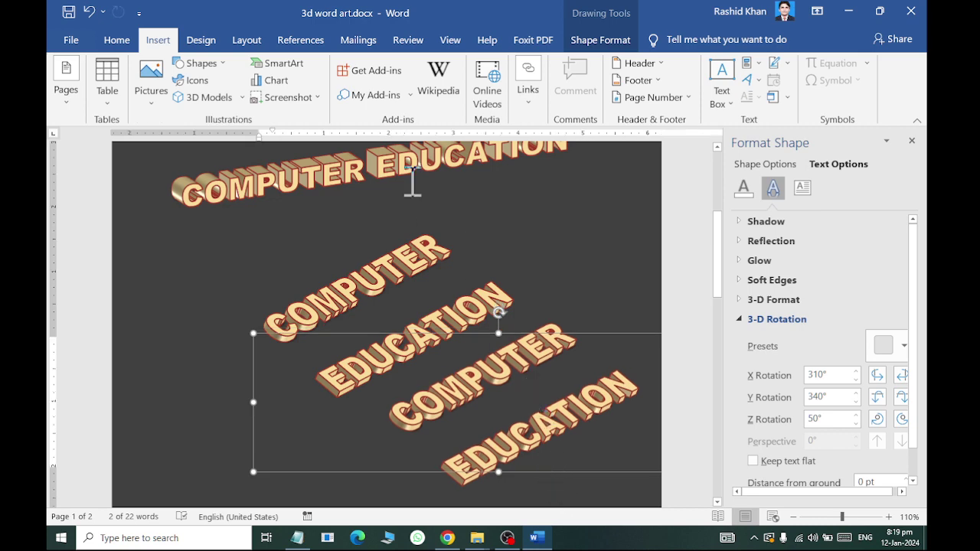
Step: Show the Home font colour palette, then dismiss it without changing anything
{"action": "left_click", "coordinate": [605, 43]}
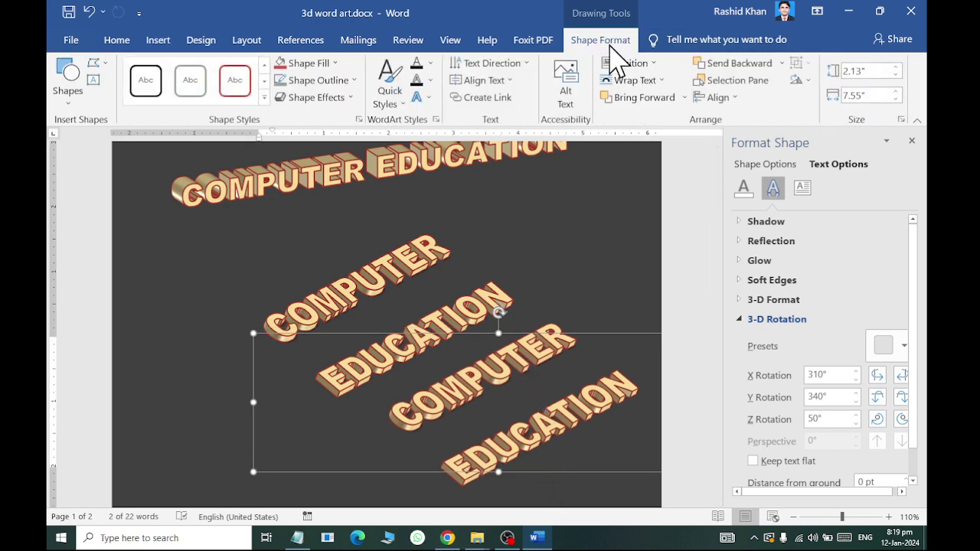
{"action": "left_click", "coordinate": [116, 39]}
{"action": "left_click", "coordinate": [310, 95]}
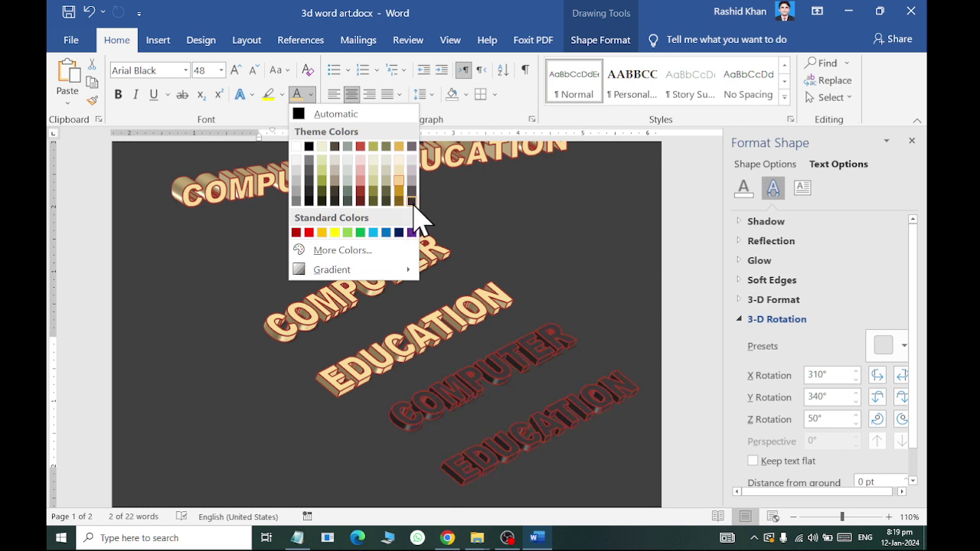
{"action": "key", "text": "Escape"}
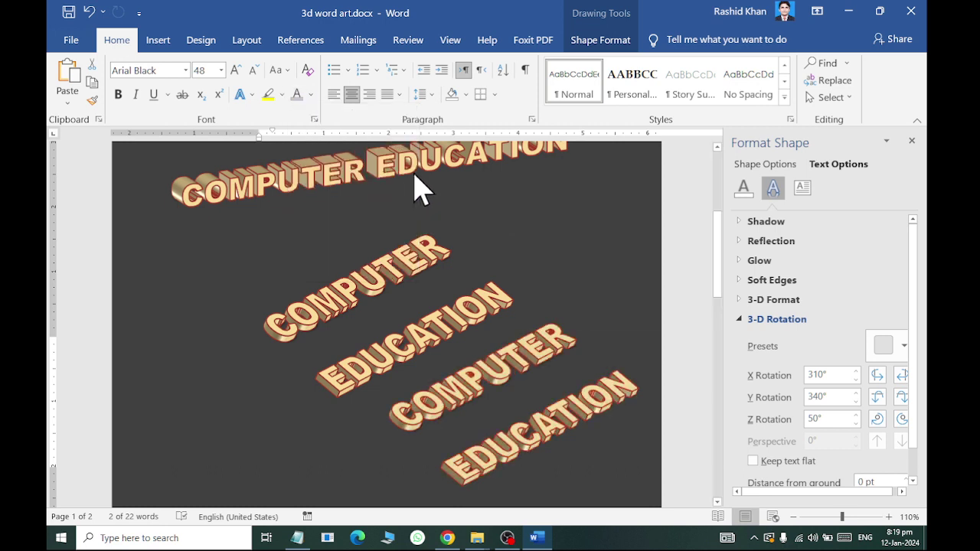
Step: Apply the Isometric Left Down 3-D rotation (X 45°, Y 35°, Z 0°) to the pink WordArt
{"action": "left_click", "coordinate": [597, 40]}
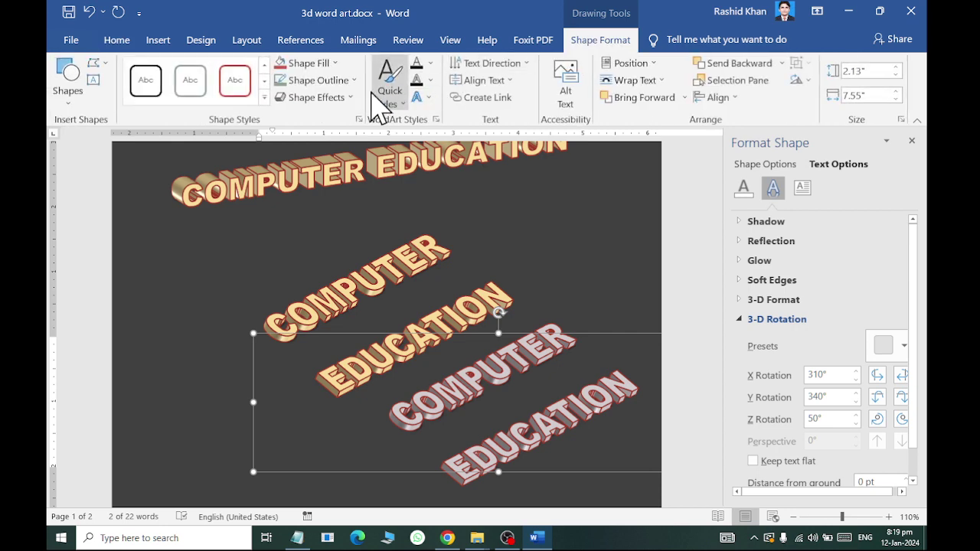
{"action": "left_click", "coordinate": [420, 97]}
{"action": "mouse_move", "coordinate": [469, 265]}
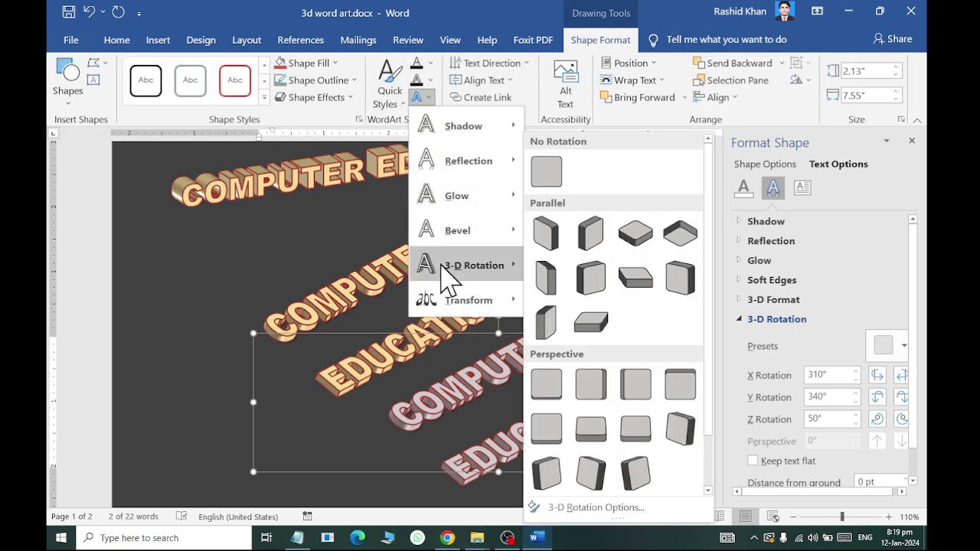
{"action": "scroll", "coordinate": [650, 368], "scroll_direction": "down", "scroll_amount": 2}
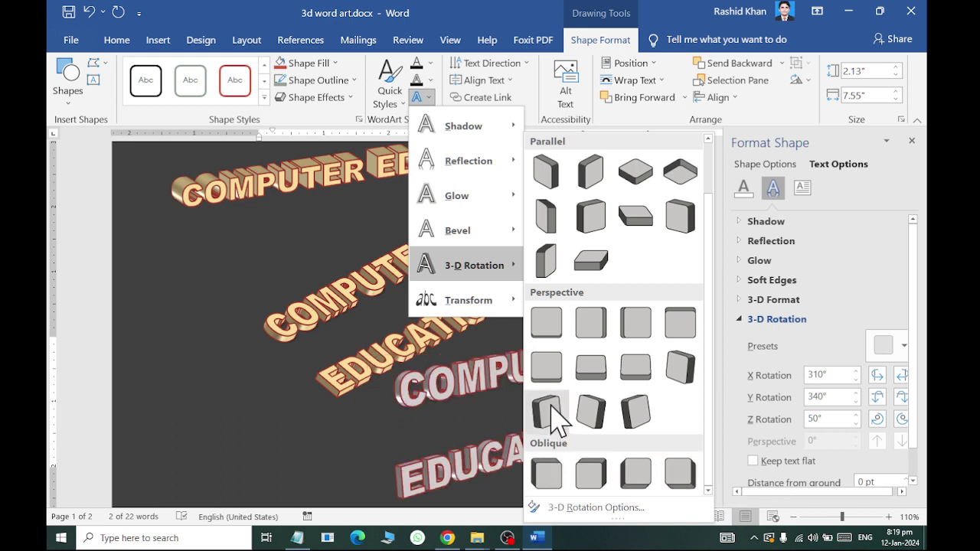
{"action": "scroll", "coordinate": [564, 321], "scroll_direction": "up", "scroll_amount": 1}
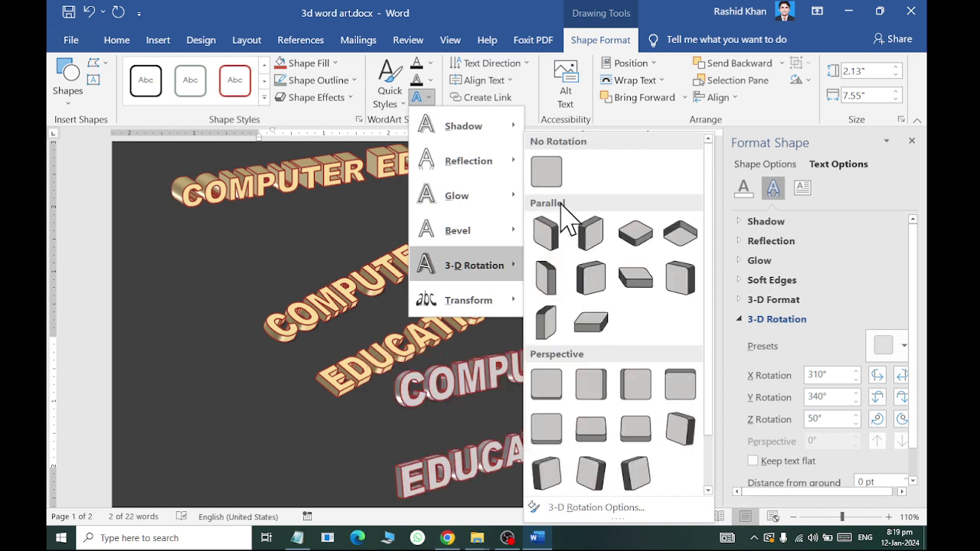
{"action": "left_click", "coordinate": [553, 245]}
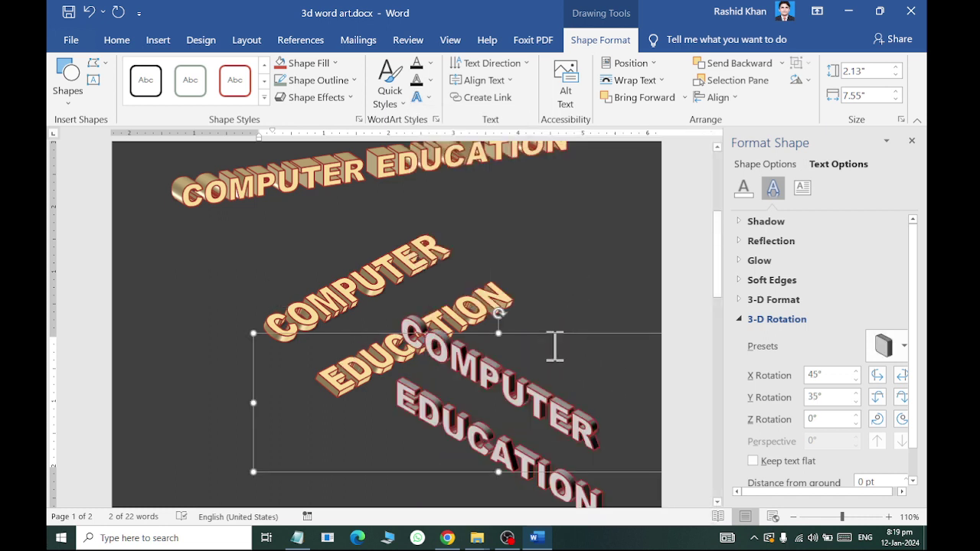
Step: Drag the tilted WordArt to the page's lower left
{"action": "left_click_drag", "start_coordinate": [553, 331], "coordinate": [494, 328]}
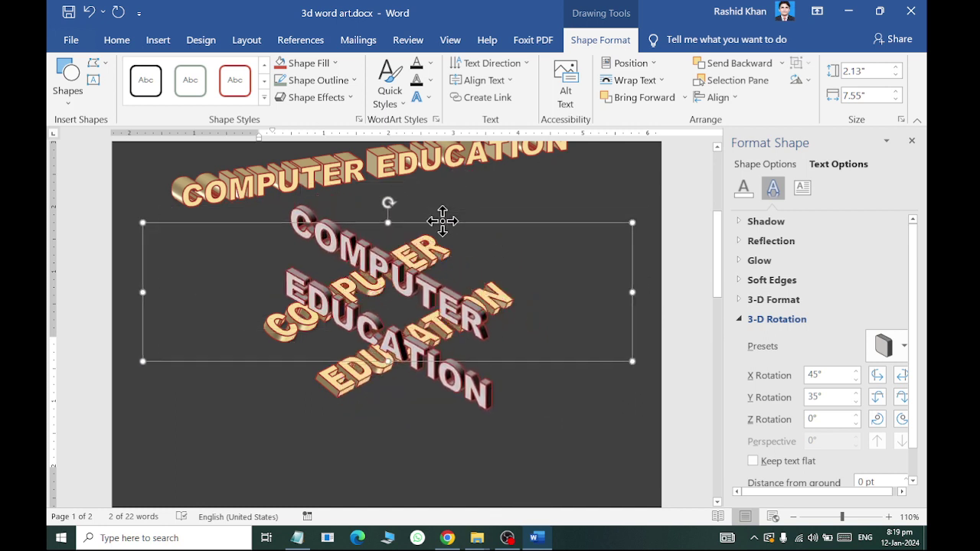
{"action": "left_click_drag", "start_coordinate": [495, 328], "coordinate": [281, 307]}
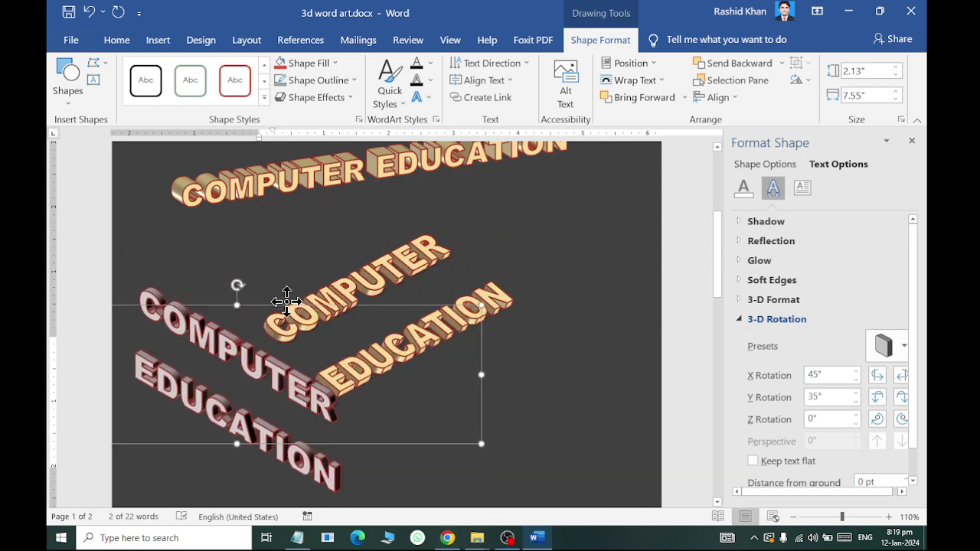
{"action": "left_click_drag", "start_coordinate": [281, 306], "coordinate": [288, 316]}
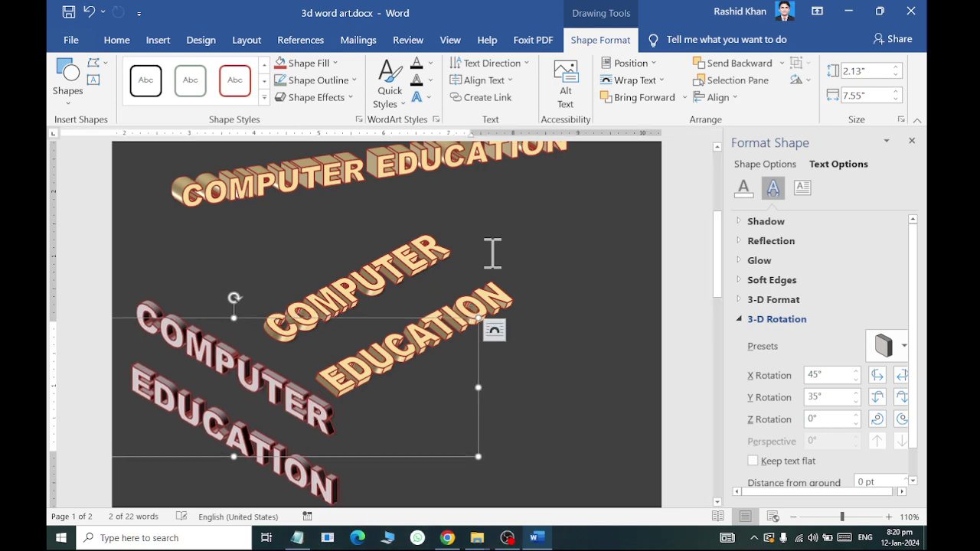
{"action": "scroll", "coordinate": [603, 264], "scroll_direction": "down", "scroll_amount": 1}
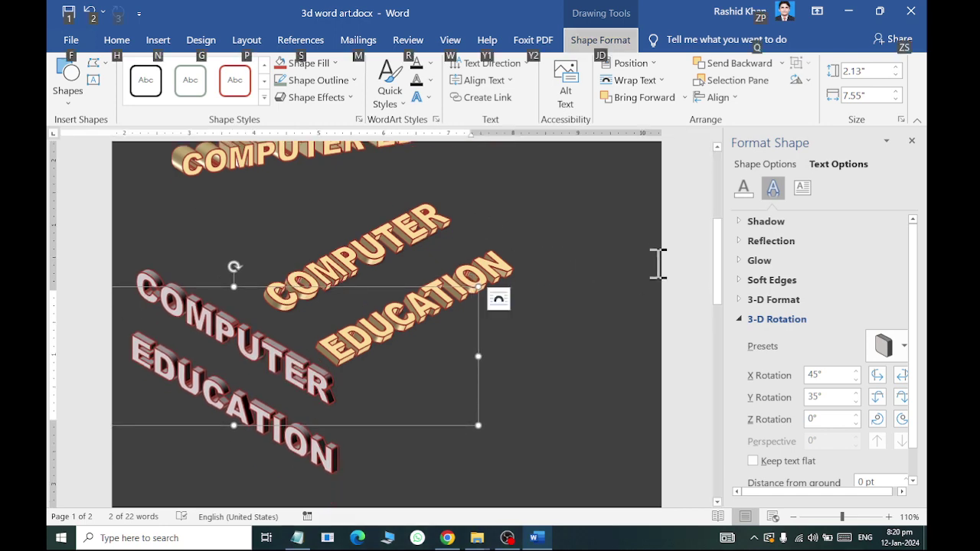
{"action": "left_click", "coordinate": [529, 231]}
{"action": "scroll", "coordinate": [528, 231], "scroll_direction": "down", "scroll_amount": 3, "text": "ctrl"}
{"action": "scroll", "coordinate": [525, 229], "scroll_direction": "down", "scroll_amount": 1, "text": "ctrl"}
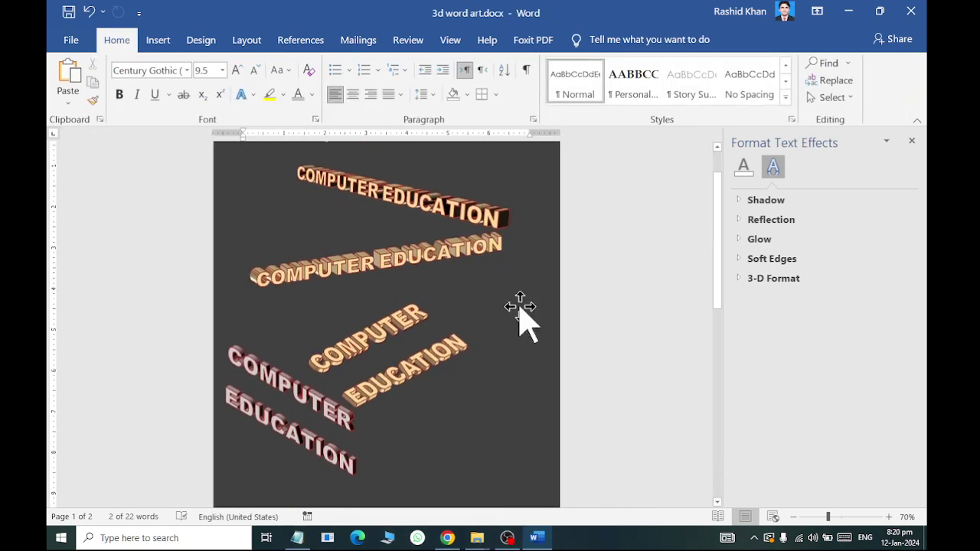
{"action": "scroll", "coordinate": [533, 286], "scroll_direction": "down", "scroll_amount": 2}
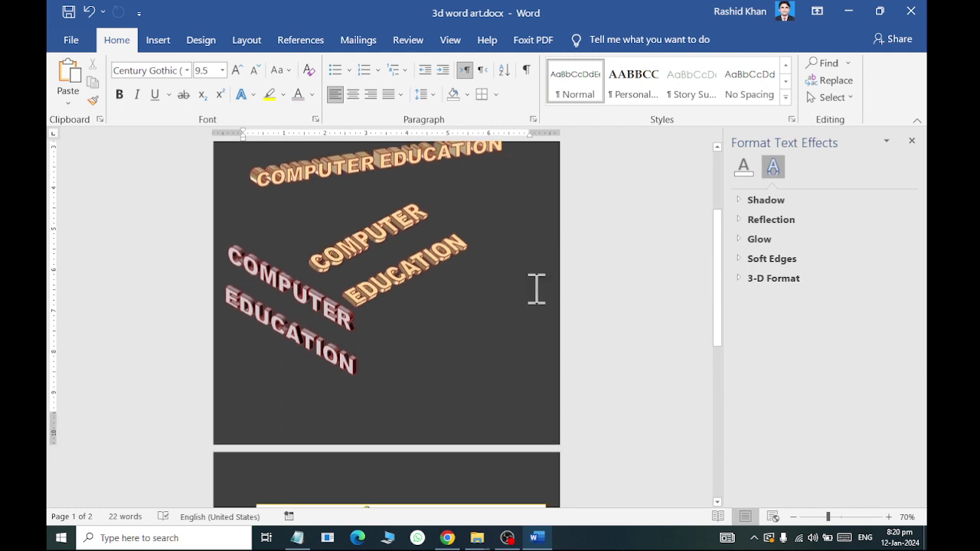
{"action": "scroll", "coordinate": [534, 287], "scroll_direction": "down", "scroll_amount": 3}
{"action": "scroll", "coordinate": [534, 287], "scroll_direction": "down", "scroll_amount": 3}
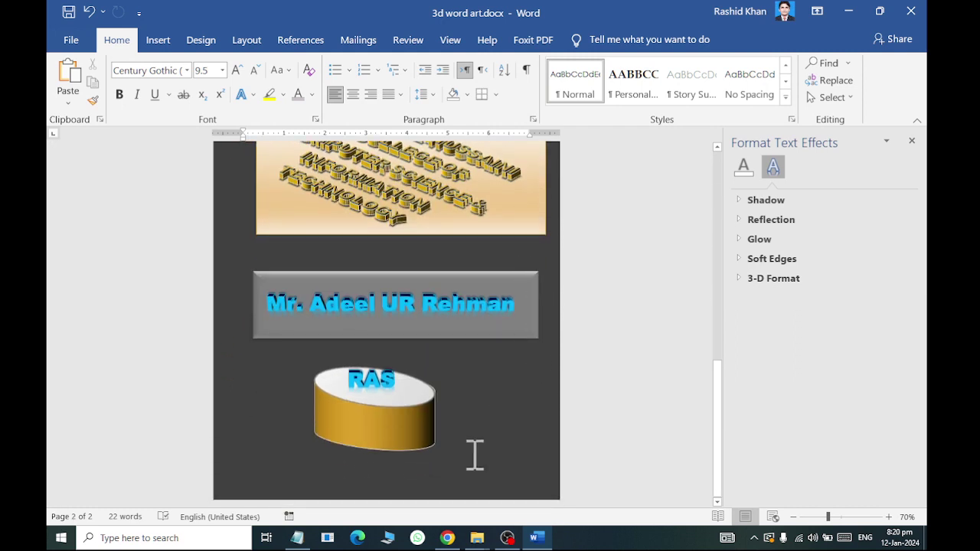
{"action": "scroll", "coordinate": [475, 456], "scroll_direction": "up", "scroll_amount": 1}
{"action": "scroll", "coordinate": [485, 464], "scroll_direction": "down", "scroll_amount": 1}
{"action": "scroll", "coordinate": [477, 438], "scroll_direction": "up", "scroll_amount": 2}
{"action": "scroll", "coordinate": [477, 389], "scroll_direction": "up", "scroll_amount": 3}
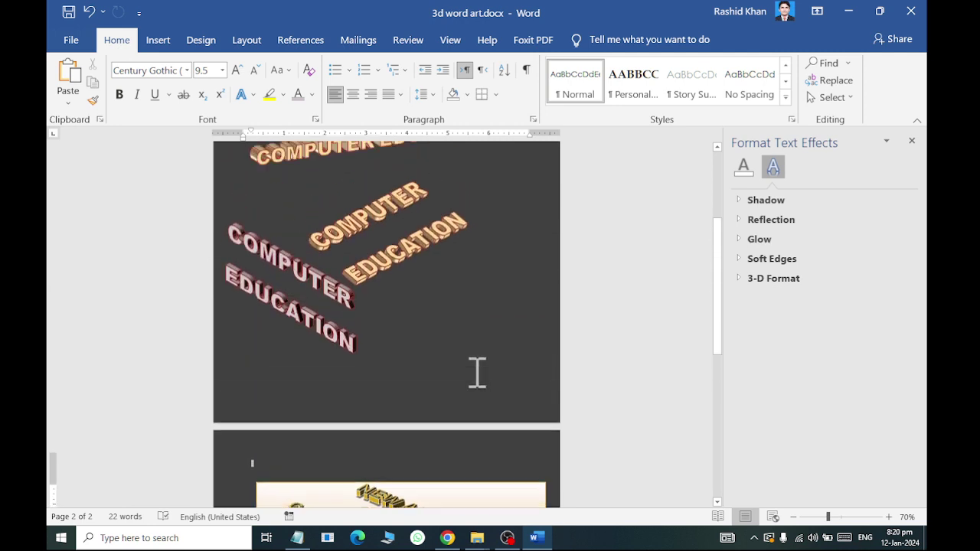
{"action": "scroll", "coordinate": [478, 373], "scroll_direction": "up", "scroll_amount": 3}
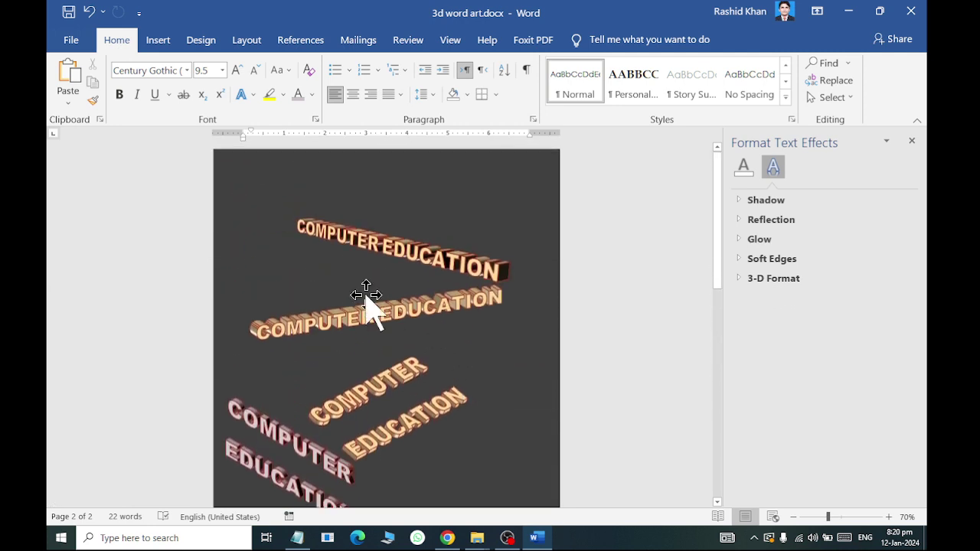
Step: Insert a blank page at the start of the document, then open Shapes
{"action": "left_click", "coordinate": [158, 42]}
{"action": "left_click", "coordinate": [63, 103]}
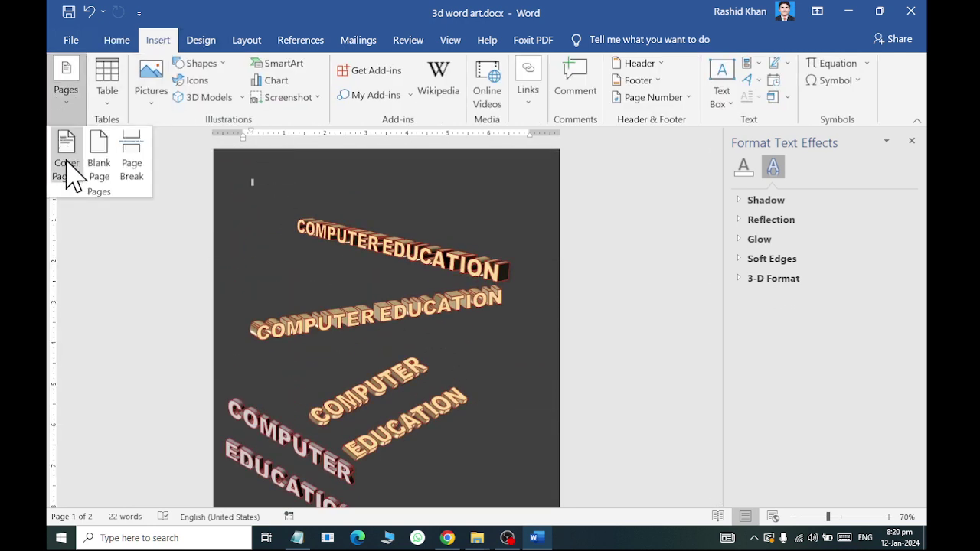
{"action": "left_click", "coordinate": [98, 174]}
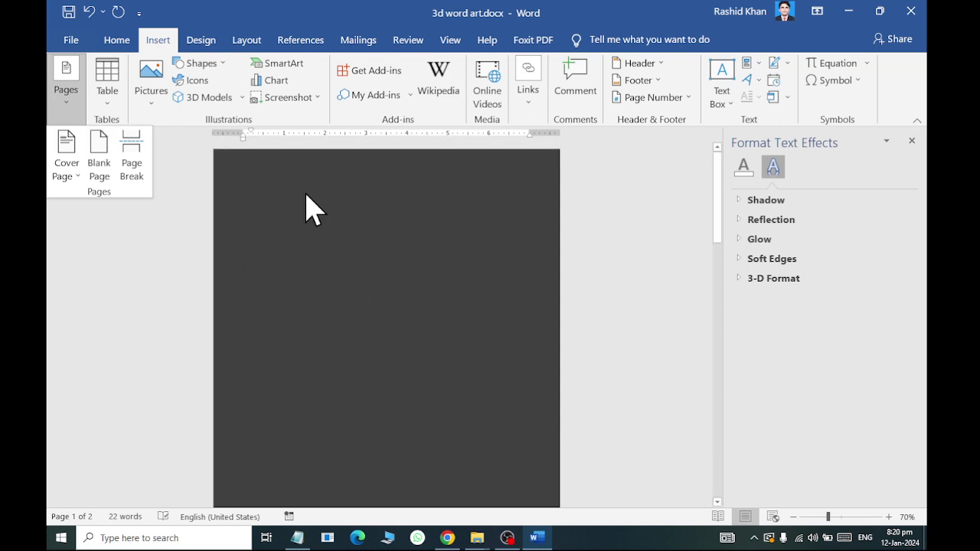
{"action": "scroll", "coordinate": [296, 219], "scroll_direction": "up", "scroll_amount": 6, "text": "ctrl"}
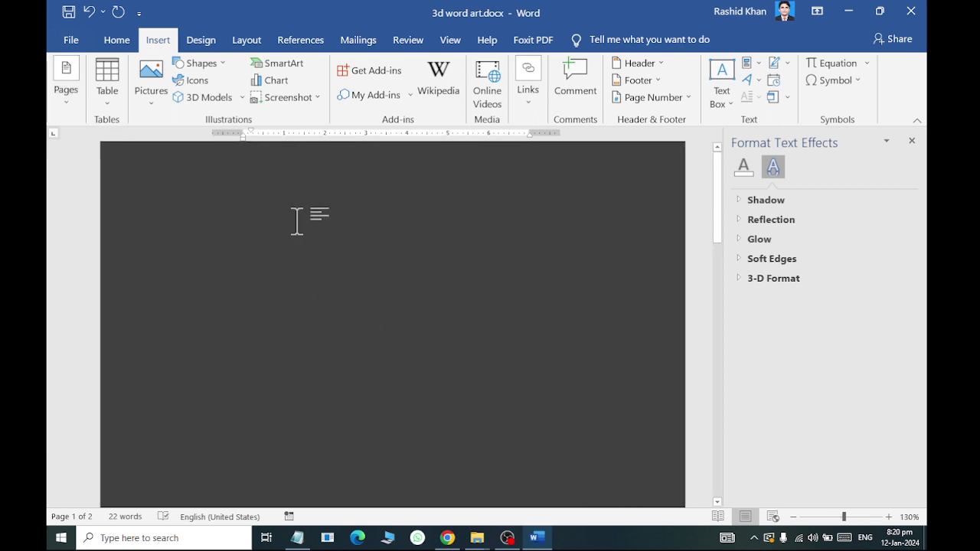
{"action": "left_click", "coordinate": [201, 64]}
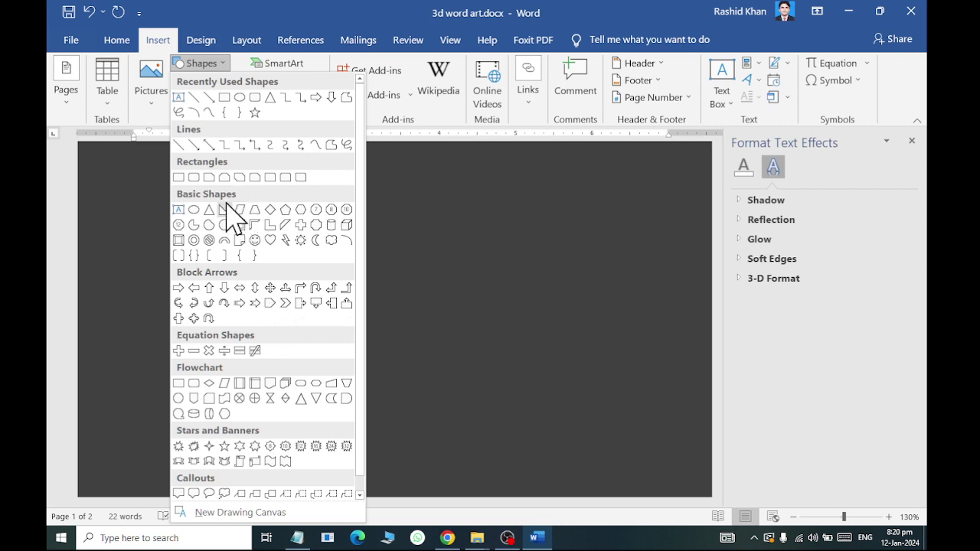
Step: Draw a rectangle across the middle of the new page and fill it light grey
{"action": "left_click", "coordinate": [184, 178]}
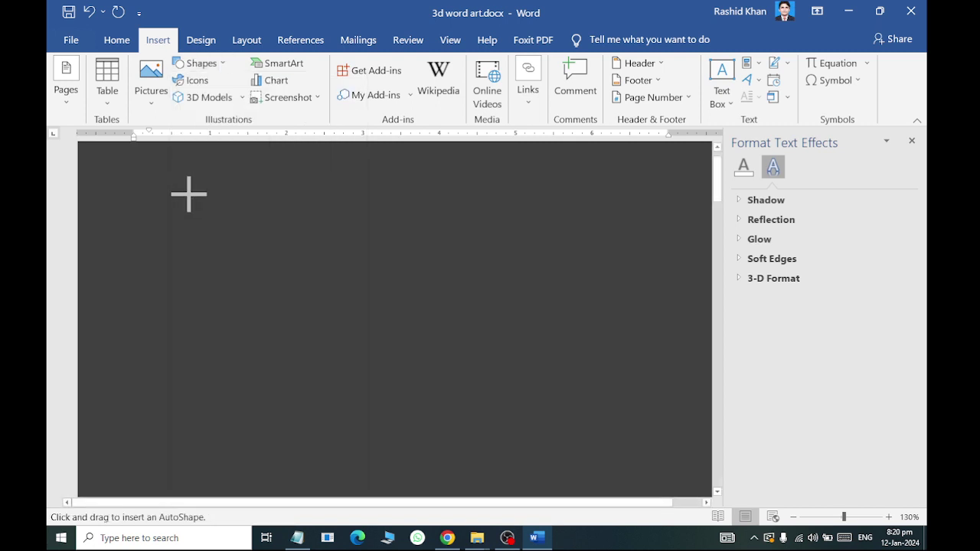
{"action": "left_click_drag", "start_coordinate": [257, 213], "coordinate": [604, 395]}
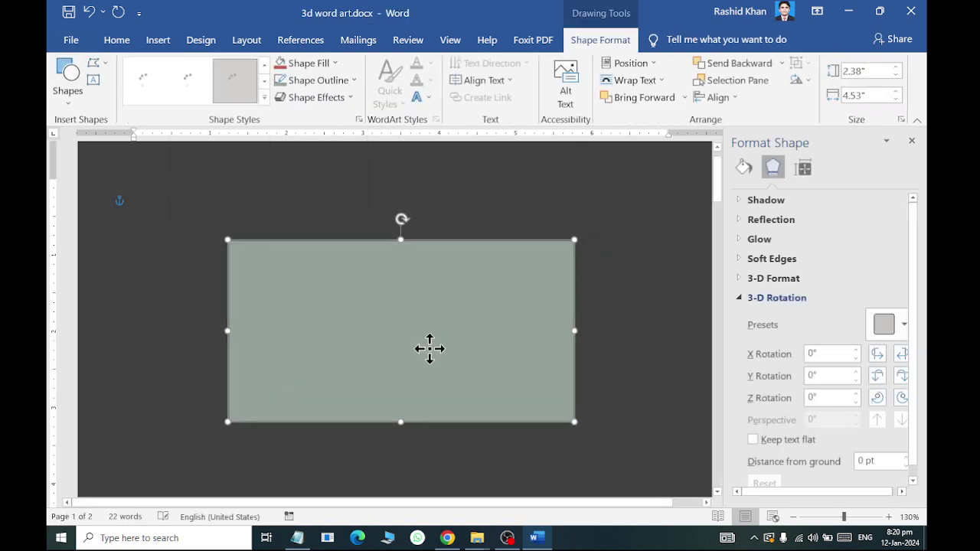
{"action": "left_click", "coordinate": [306, 64]}
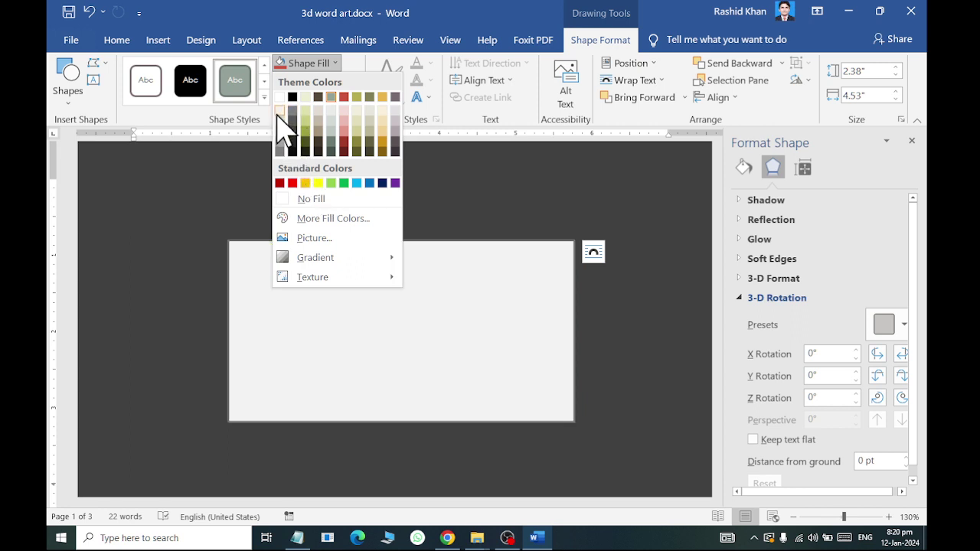
{"action": "left_click", "coordinate": [280, 125]}
Step: Close the Format Shape side pane with the rectangle still selected
{"action": "left_click", "coordinate": [388, 371]}
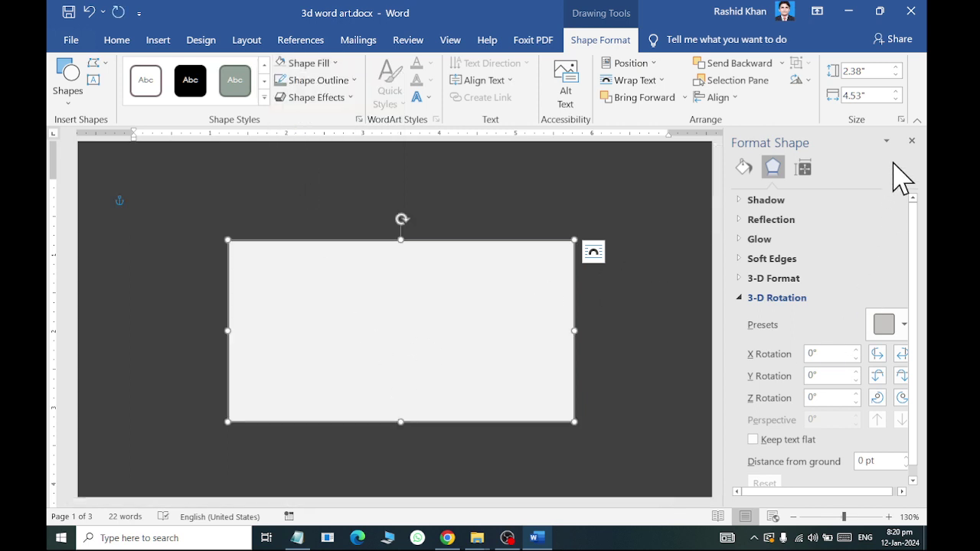
{"action": "left_click", "coordinate": [912, 141]}
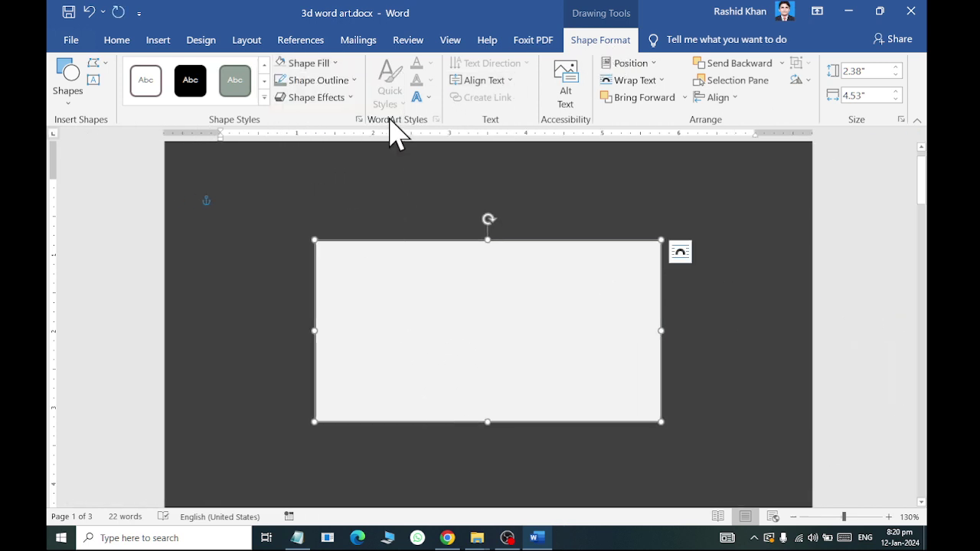
{"action": "left_click", "coordinate": [314, 98]}
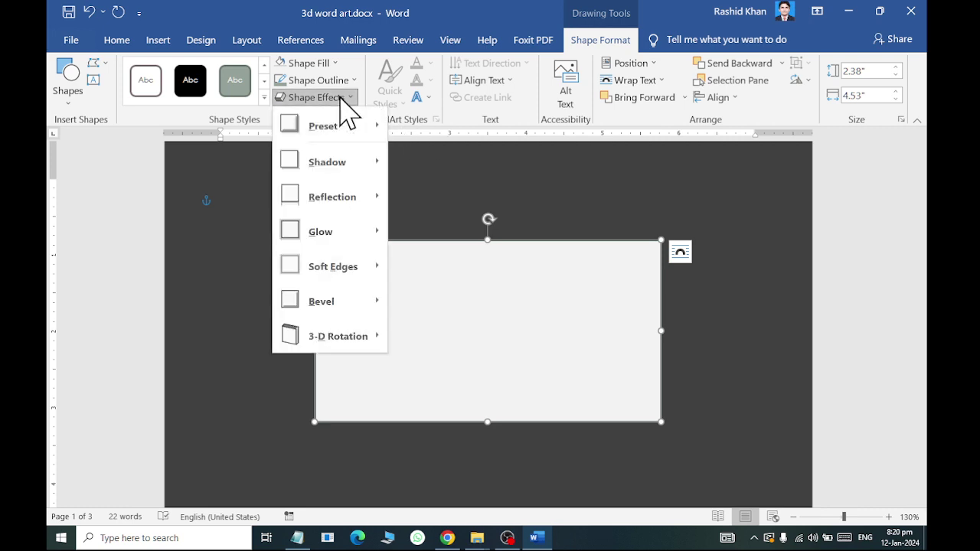
Step: Tilt the rectangle with the Off Axis 1: Top 3-D rotation and show its full 3-D settings
{"action": "left_click", "coordinate": [222, 123]}
{"action": "left_click", "coordinate": [312, 98]}
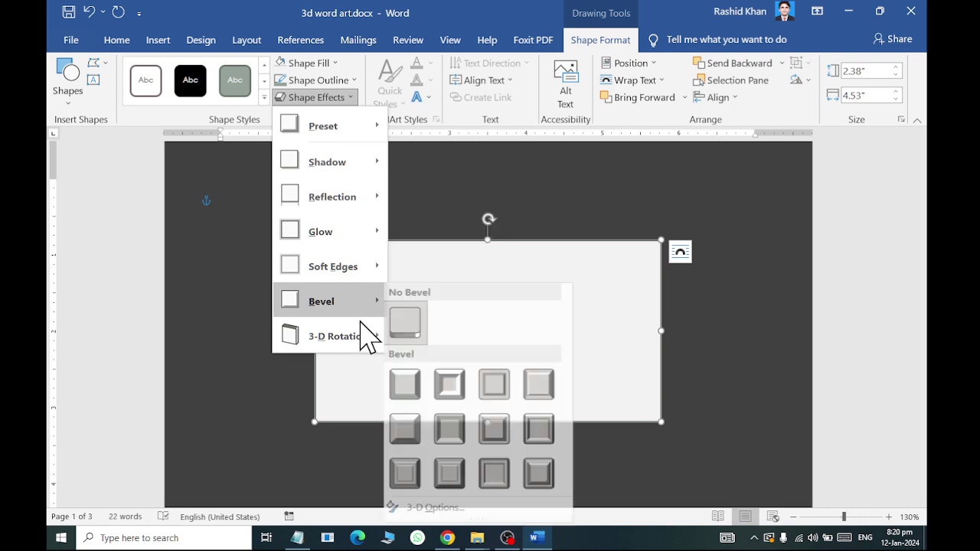
{"action": "mouse_move", "coordinate": [337, 336]}
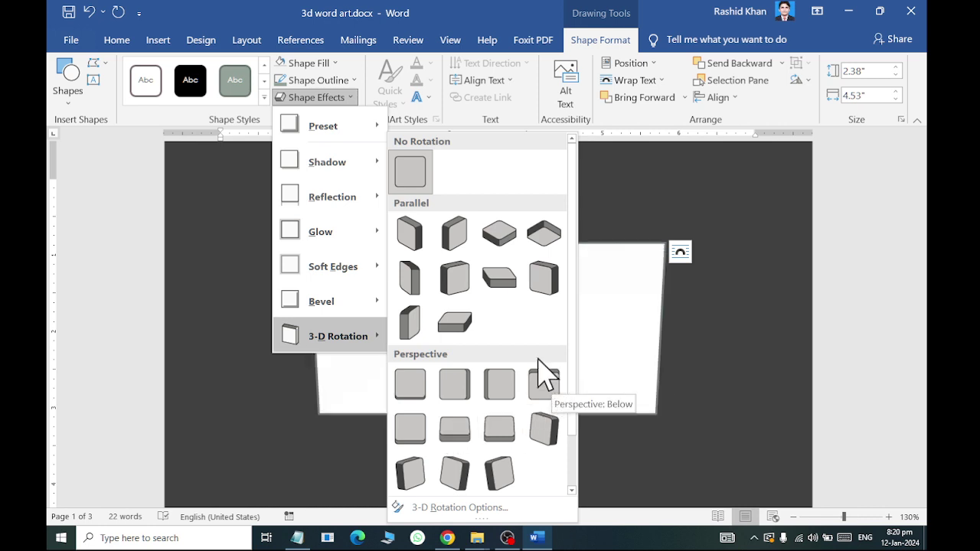
{"action": "left_click", "coordinate": [500, 292]}
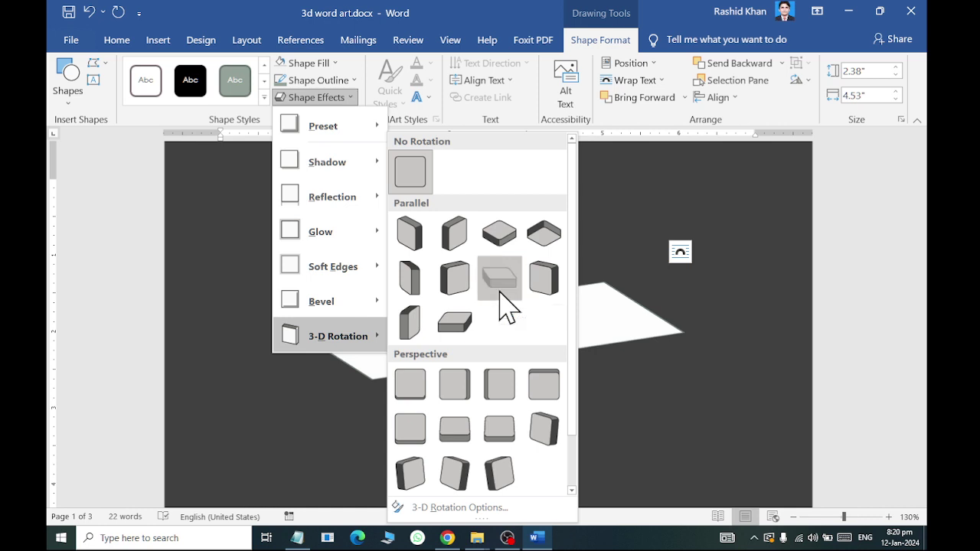
{"action": "left_click", "coordinate": [315, 98]}
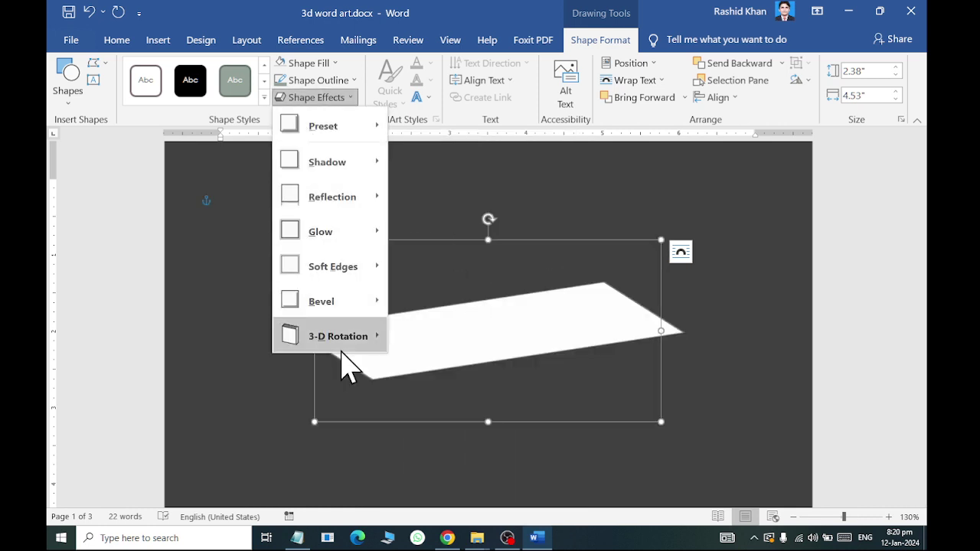
{"action": "left_click", "coordinate": [500, 514]}
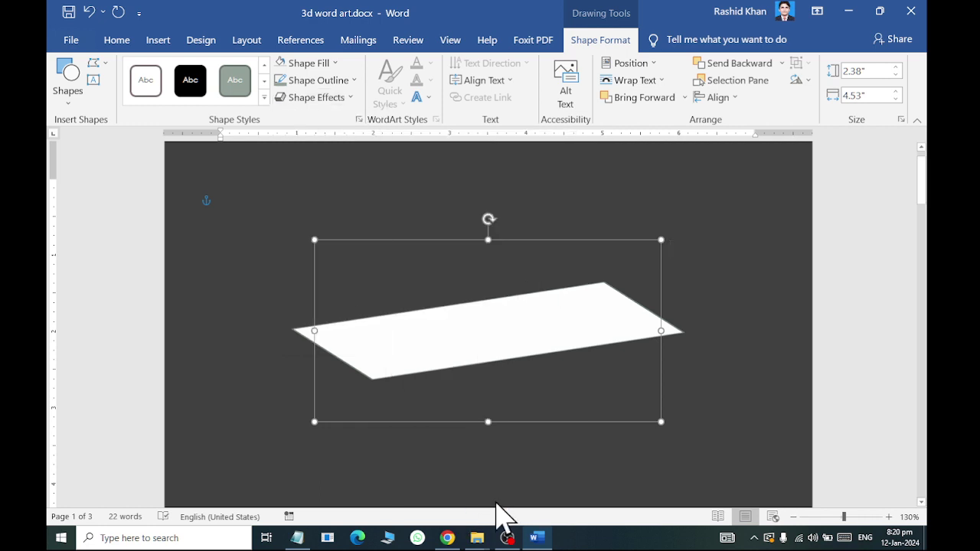
{"action": "left_click", "coordinate": [747, 297]}
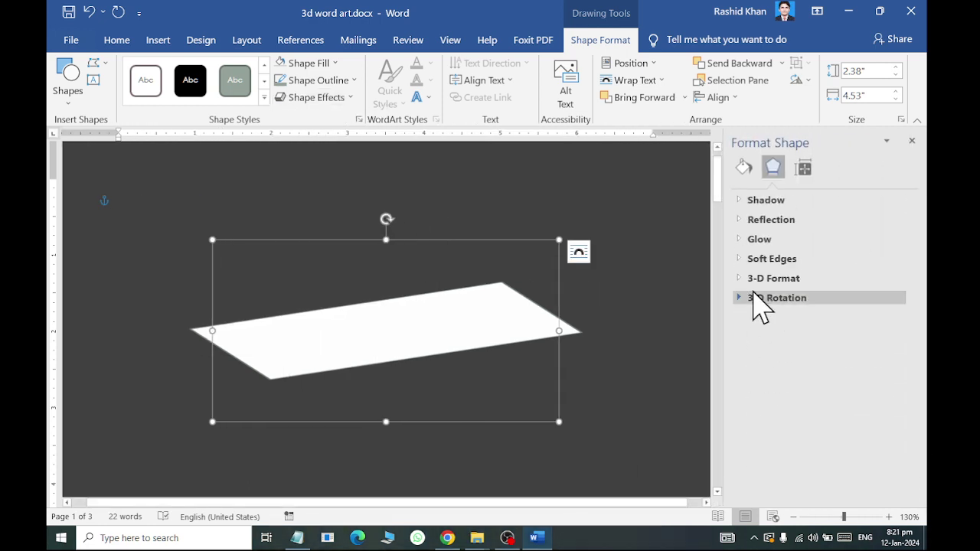
Step: Give the slab a 14 pt 3-D depth with light-green sides
{"action": "left_click", "coordinate": [754, 279]}
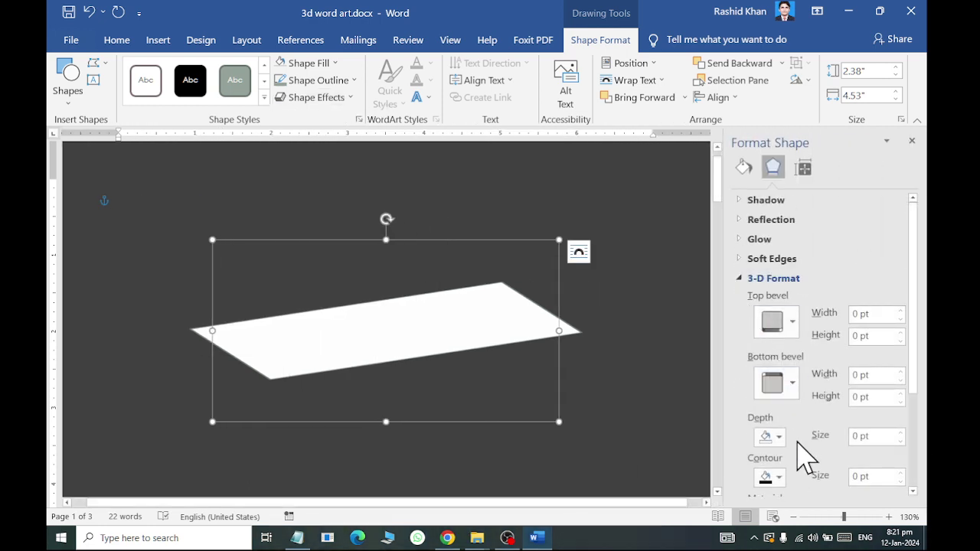
{"action": "scroll", "coordinate": [802, 456], "scroll_direction": "down", "scroll_amount": 1}
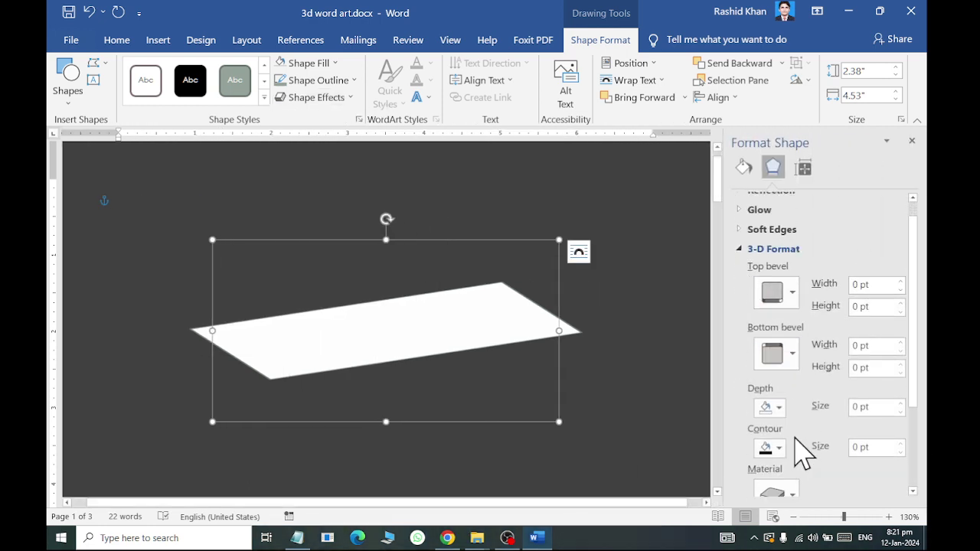
{"action": "left_click", "coordinate": [900, 403]}
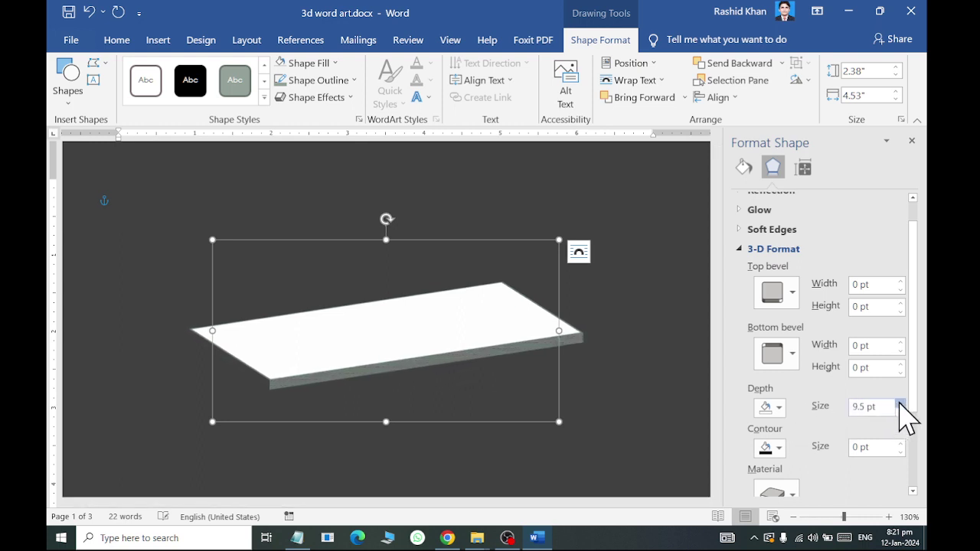
{"action": "left_click", "coordinate": [769, 408]}
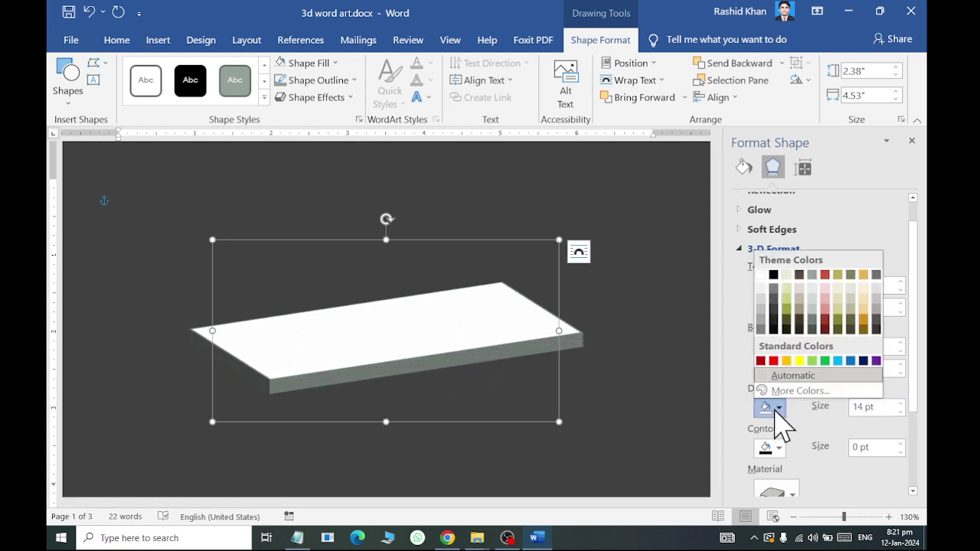
{"action": "left_click", "coordinate": [812, 361]}
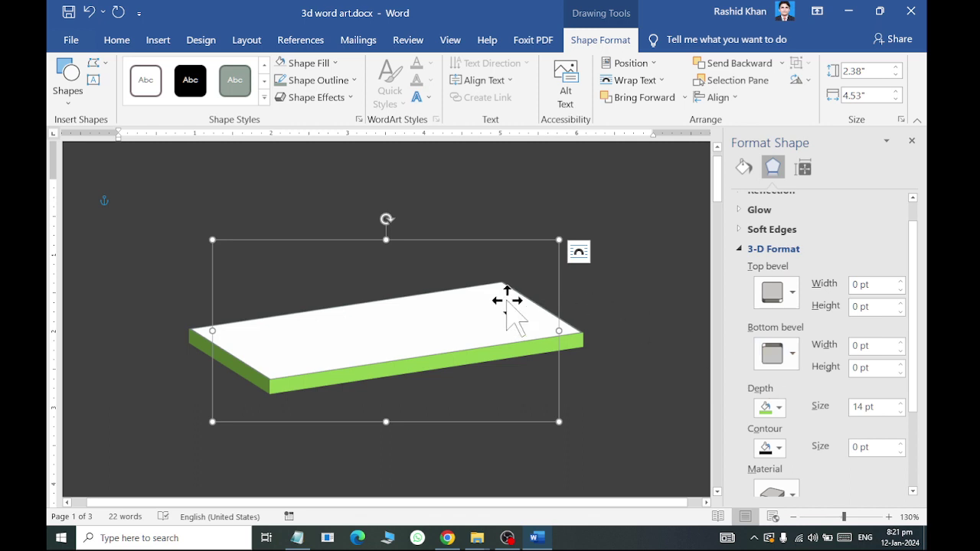
{"action": "scroll", "coordinate": [489, 285], "scroll_direction": "down", "scroll_amount": 3, "text": "ctrl"}
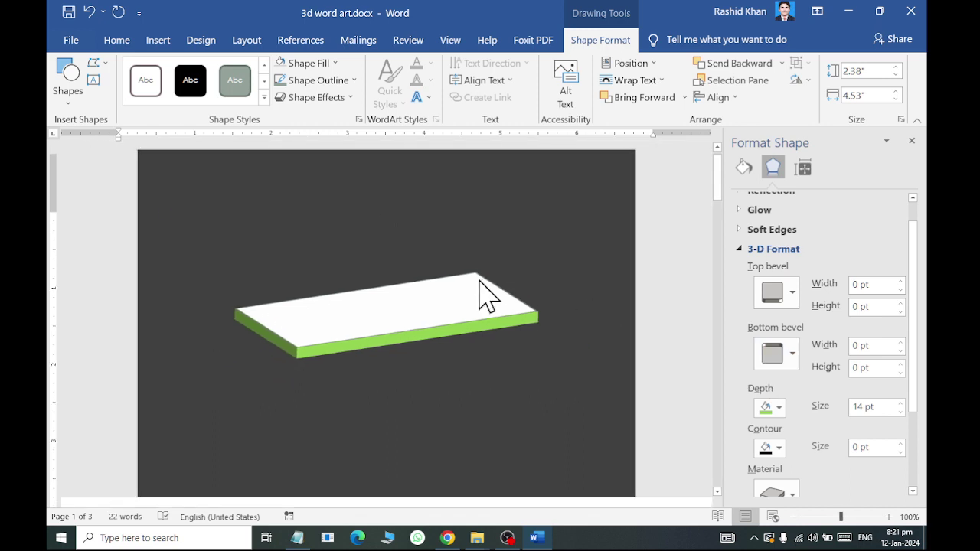
{"action": "left_click", "coordinate": [574, 283]}
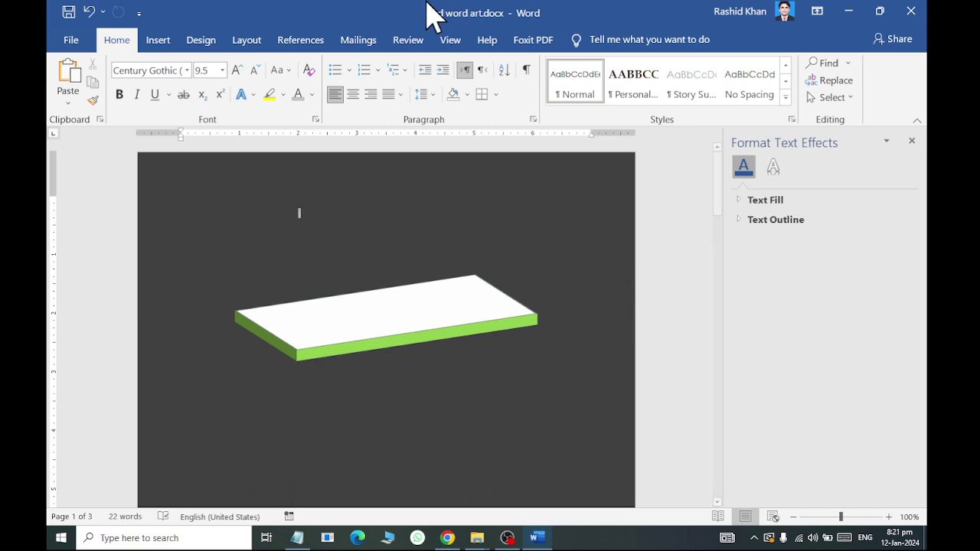
Step: Scroll to the WordArt page and find the COMPUTER EDUCATION WordArt pieces
{"action": "left_click", "coordinate": [156, 42]}
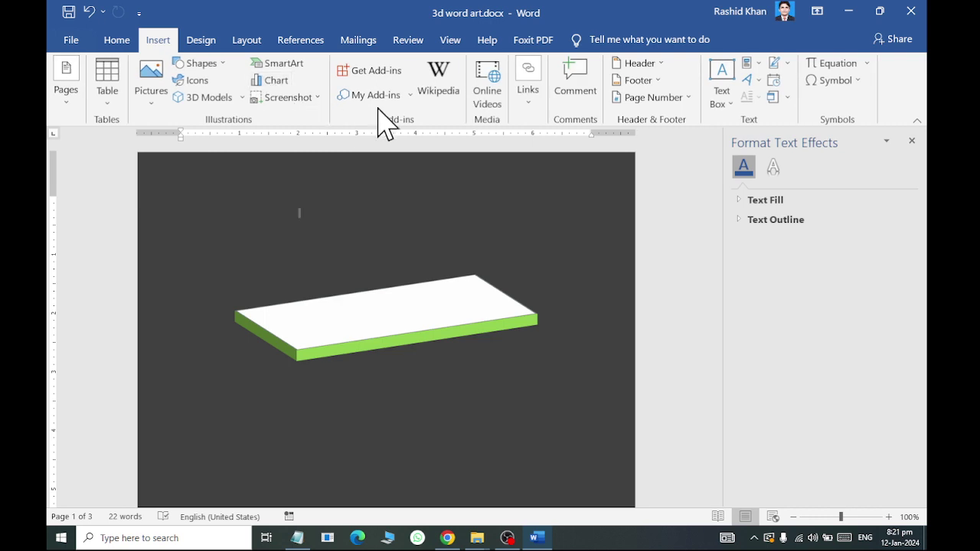
{"action": "left_click", "coordinate": [757, 82]}
{"action": "left_click", "coordinate": [623, 290]}
{"action": "scroll", "coordinate": [623, 289], "scroll_direction": "down", "scroll_amount": 2}
{"action": "scroll", "coordinate": [625, 278], "scroll_direction": "down", "scroll_amount": 5}
{"action": "scroll", "coordinate": [605, 282], "scroll_direction": "down", "scroll_amount": 5}
{"action": "scroll", "coordinate": [595, 285], "scroll_direction": "down", "scroll_amount": 3}
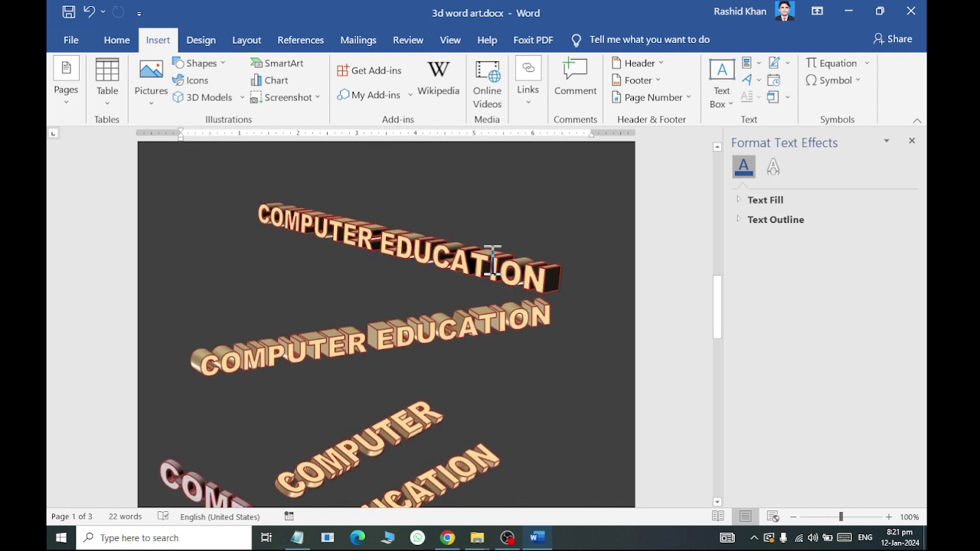
{"action": "left_click", "coordinate": [492, 260]}
{"action": "left_click", "coordinate": [446, 212]}
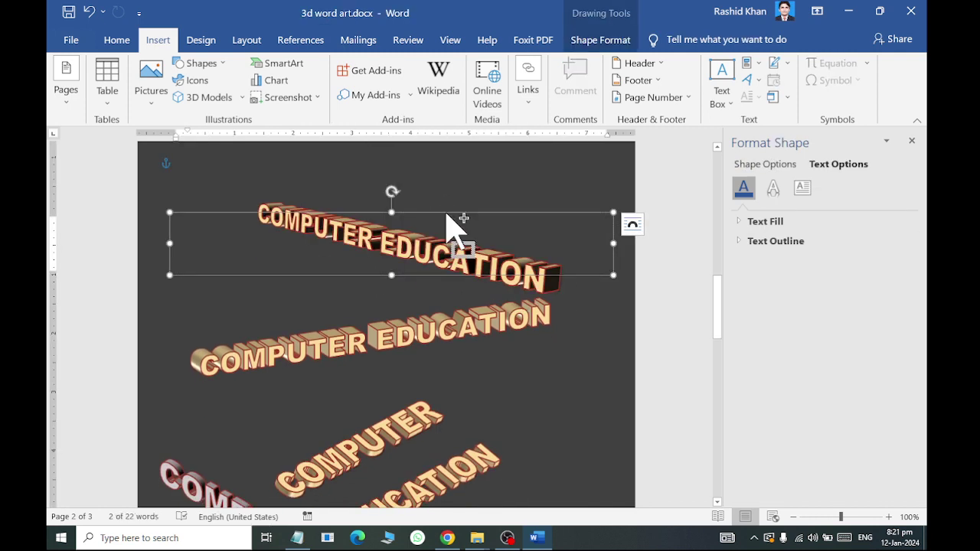
{"action": "left_click", "coordinate": [401, 350]}
{"action": "scroll", "coordinate": [398, 382], "scroll_direction": "down", "scroll_amount": 3}
Step: Copy the gold two-line WordArt and paste it over the green-edged slab
{"action": "left_click", "coordinate": [400, 337]}
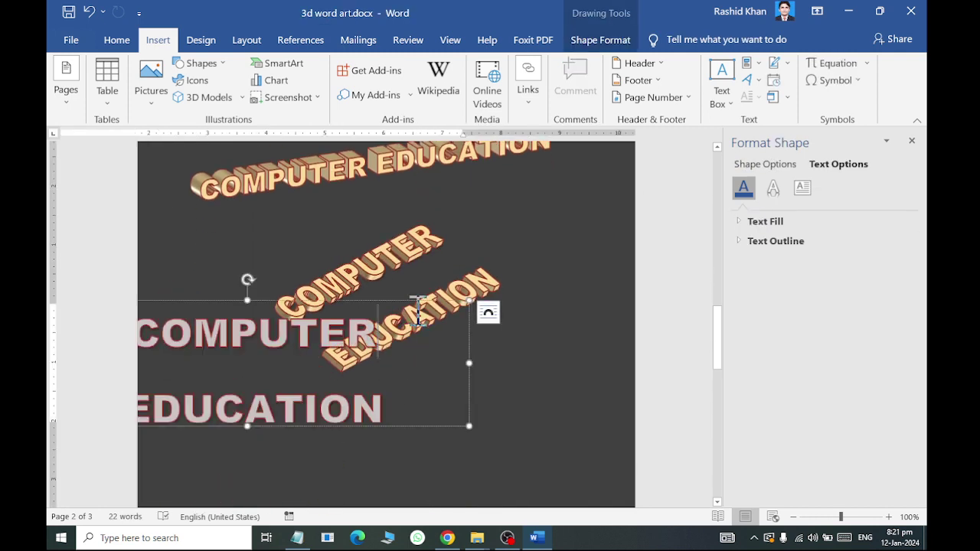
{"action": "left_click", "coordinate": [385, 297]}
{"action": "key", "text": "Escape"}
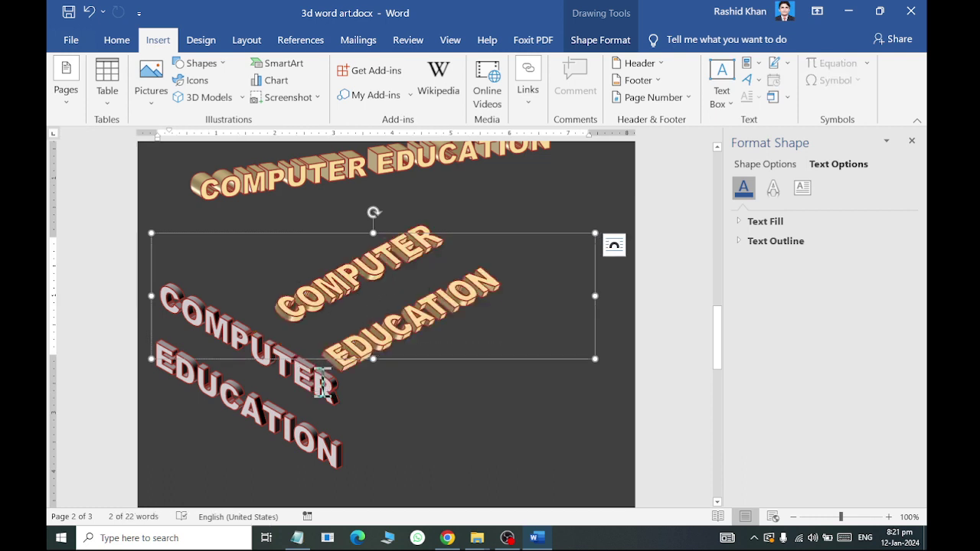
{"action": "left_click", "coordinate": [396, 325]}
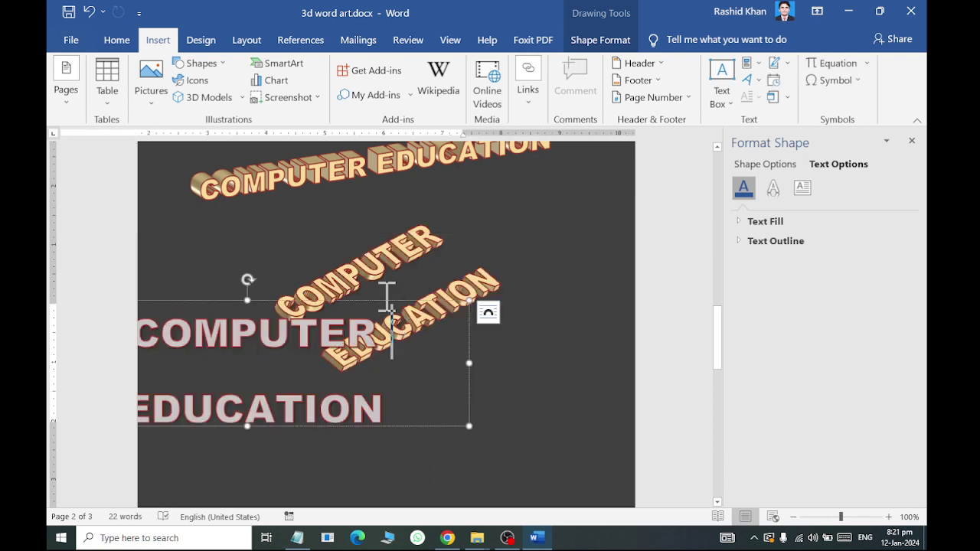
{"action": "left_click", "coordinate": [387, 295]}
{"action": "left_click", "coordinate": [391, 358]}
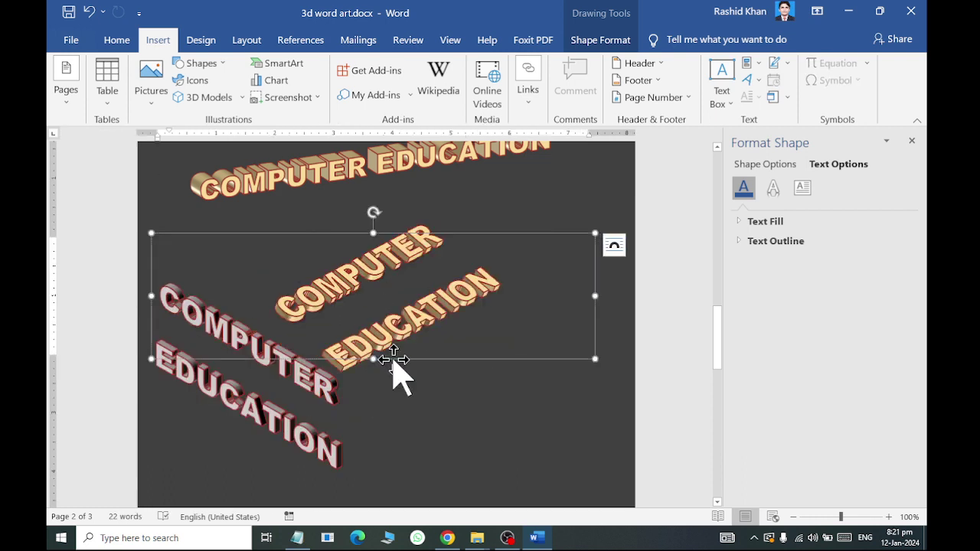
{"action": "scroll", "coordinate": [396, 352], "scroll_direction": "down", "scroll_amount": 10}
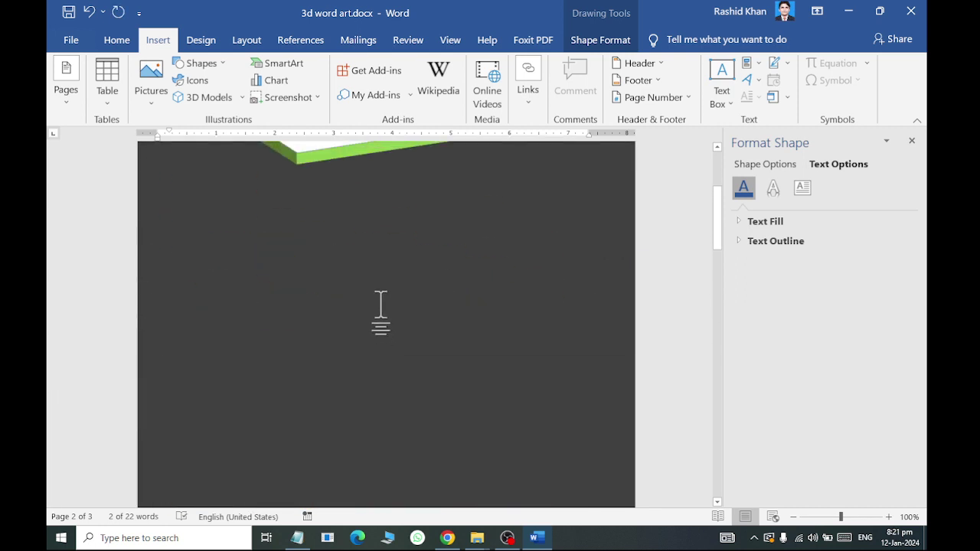
{"action": "key", "text": "ctrl+v"}
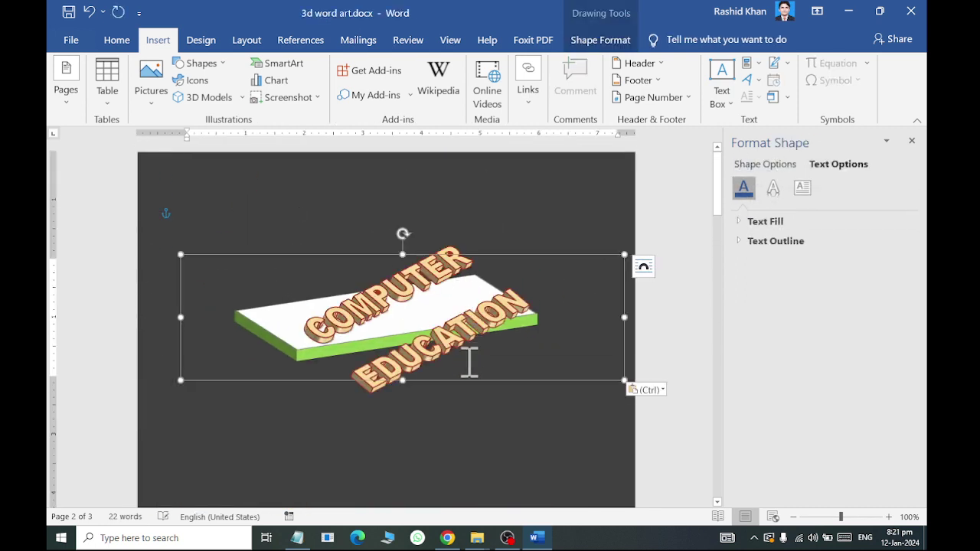
{"action": "left_click_drag", "start_coordinate": [457, 378], "coordinate": [433, 381]}
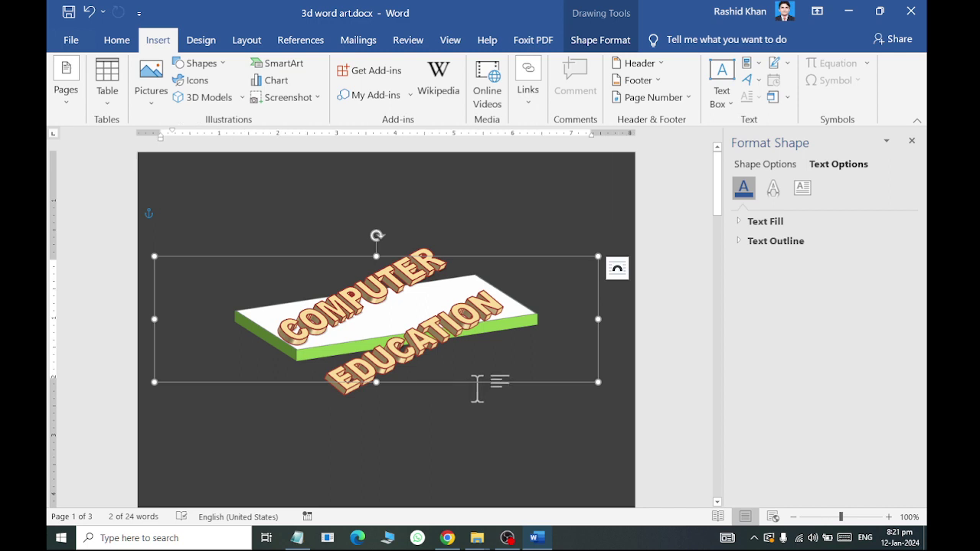
Step: Give the pasted WordArt the Off Axis 1: Top 3-D rotation and nudge it onto the slab
{"action": "left_click", "coordinate": [600, 40]}
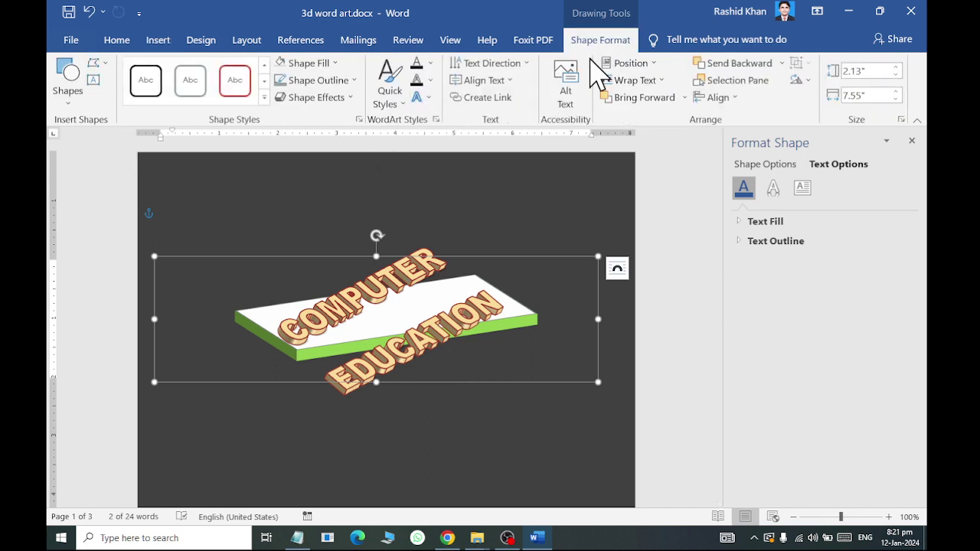
{"action": "left_click", "coordinate": [421, 97]}
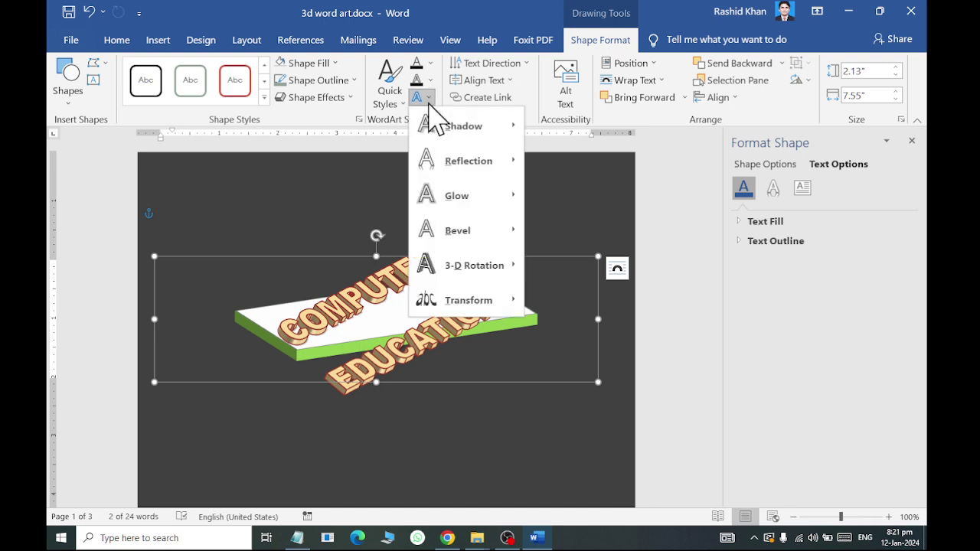
{"action": "mouse_move", "coordinate": [467, 265]}
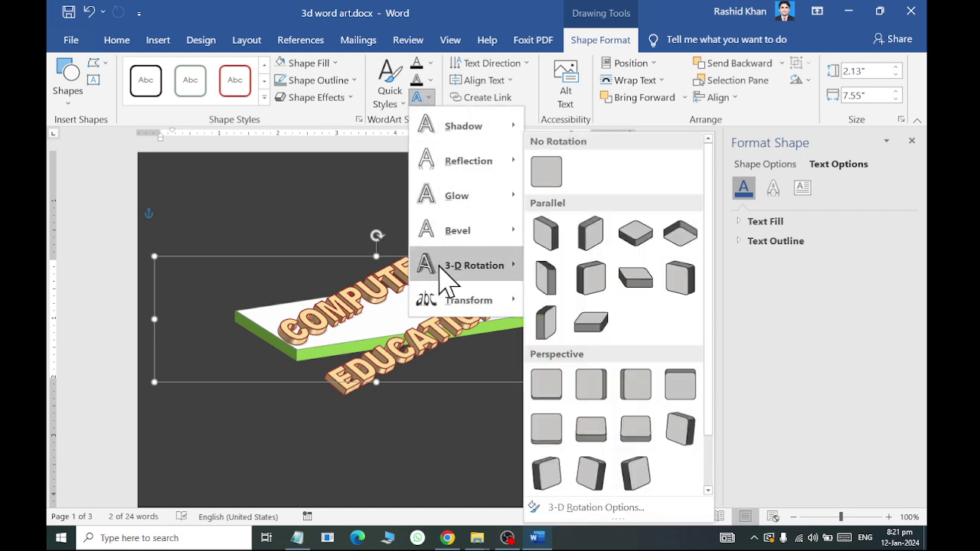
{"action": "left_click", "coordinate": [633, 289]}
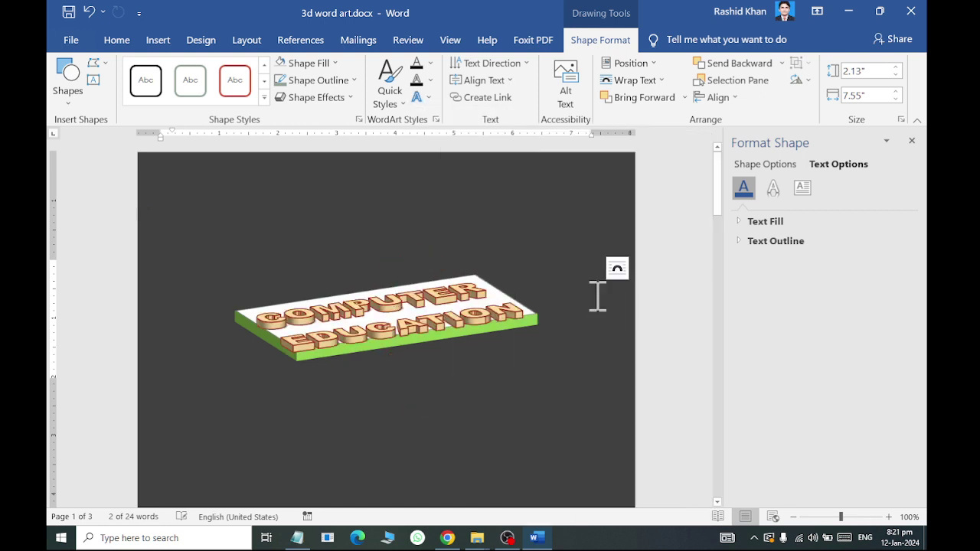
{"action": "left_click_drag", "start_coordinate": [455, 379], "coordinate": [456, 376]}
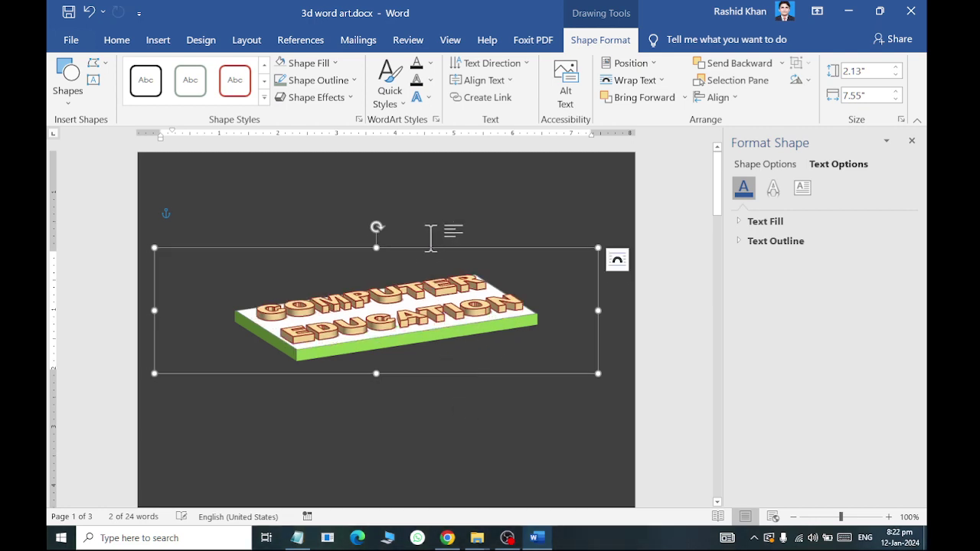
{"action": "scroll", "coordinate": [434, 234], "scroll_direction": "up", "scroll_amount": 2, "text": "ctrl"}
{"action": "scroll", "coordinate": [437, 230], "scroll_direction": "up", "scroll_amount": 2, "text": "ctrl"}
{"action": "scroll", "coordinate": [441, 226], "scroll_direction": "up", "scroll_amount": 2, "text": "ctrl"}
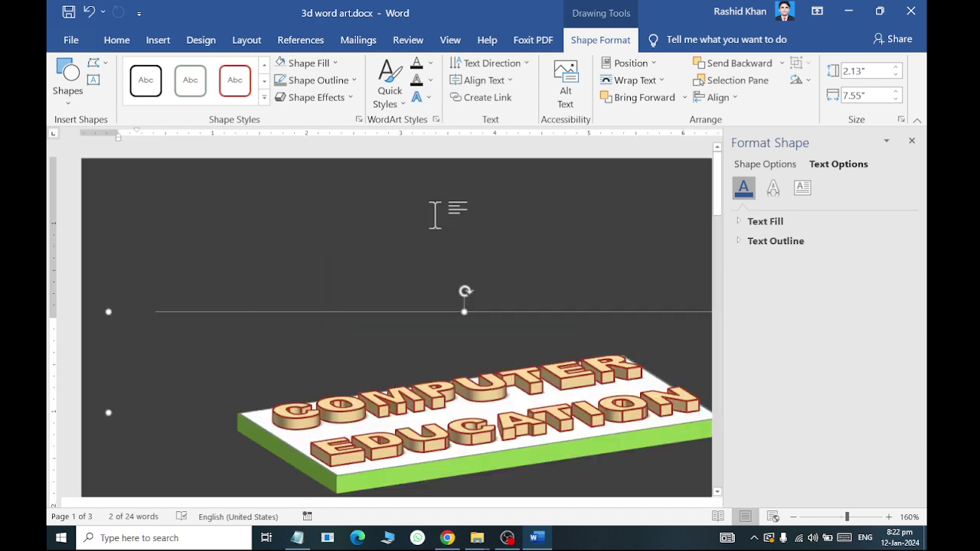
{"action": "scroll", "coordinate": [446, 228], "scroll_direction": "down", "scroll_amount": 1}
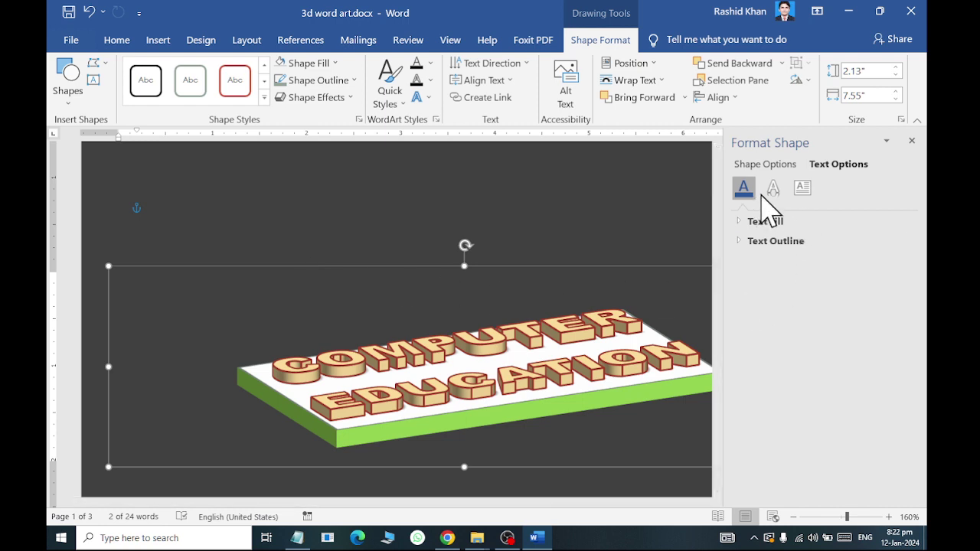
Step: Close the side pane and bring up the WordArt's 3-D text settings from Text Effects
{"action": "left_click", "coordinate": [912, 140]}
{"action": "left_click", "coordinate": [428, 98]}
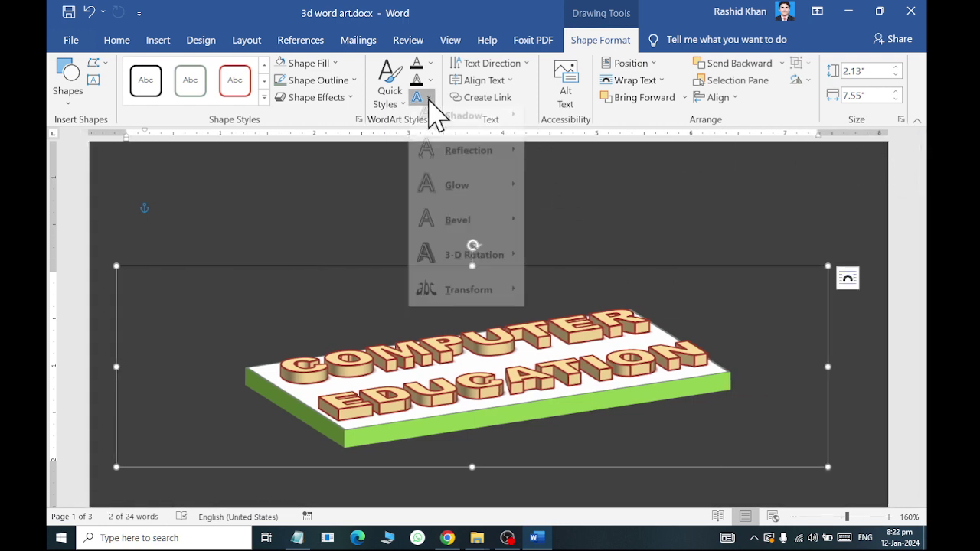
{"action": "left_click", "coordinate": [601, 525]}
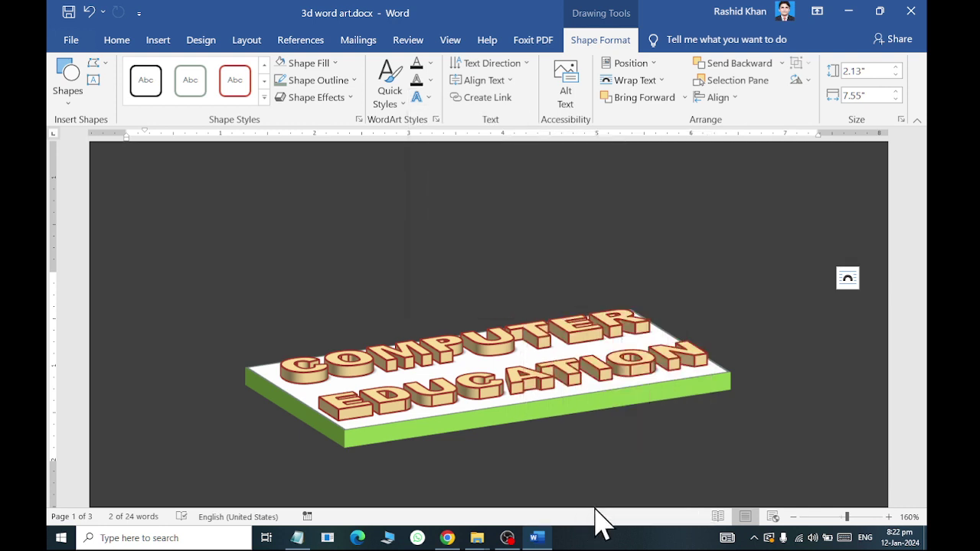
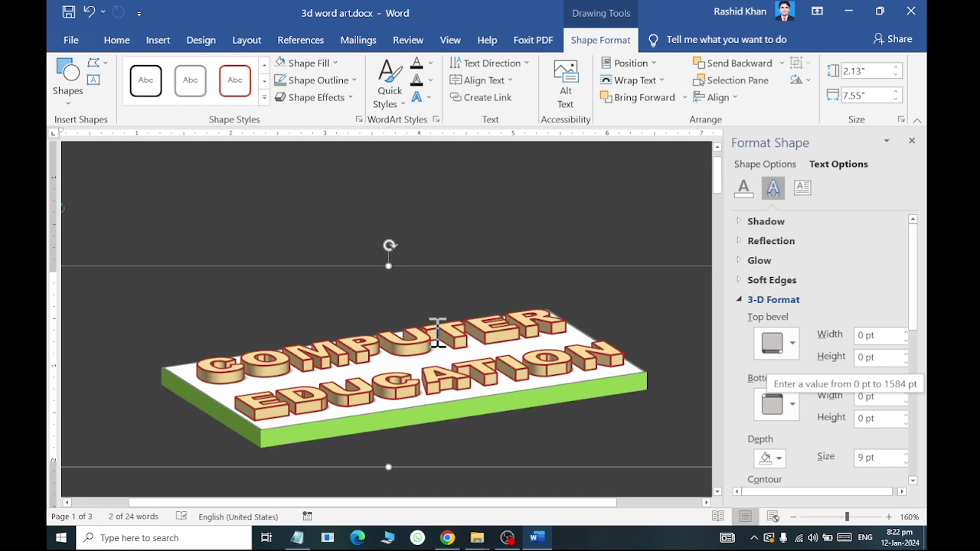
Step: Select all the COMPUTER EDUCATION text, tighten its line spacing and remove the space after the paragraph
{"action": "left_click", "coordinate": [241, 376]}
{"action": "key", "text": "ctrl+a"}
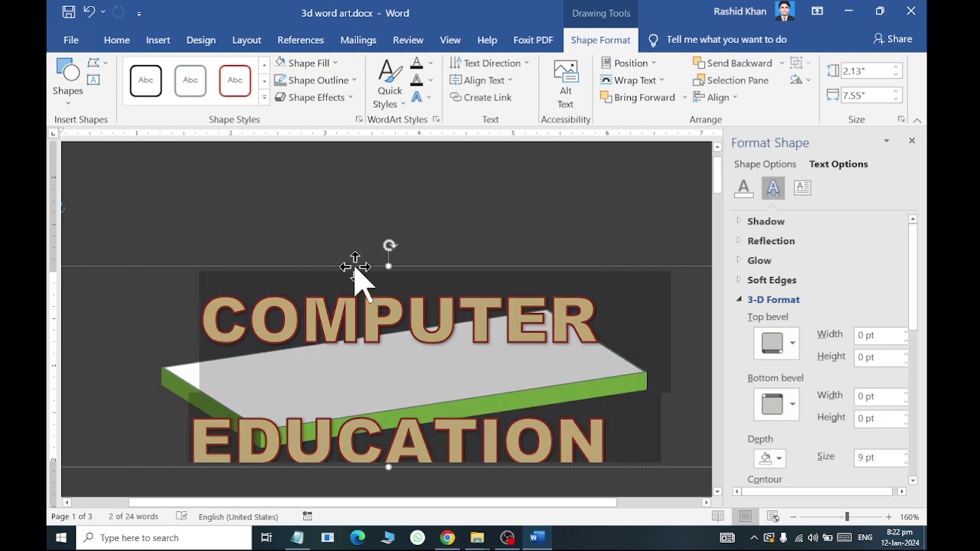
{"action": "left_click", "coordinate": [117, 40]}
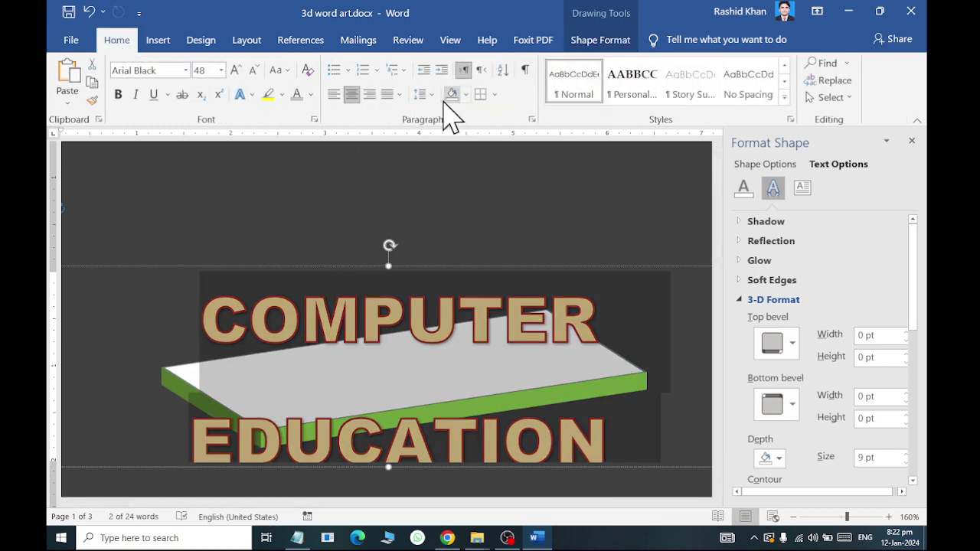
{"action": "left_click", "coordinate": [420, 94]}
{"action": "left_click", "coordinate": [426, 115]}
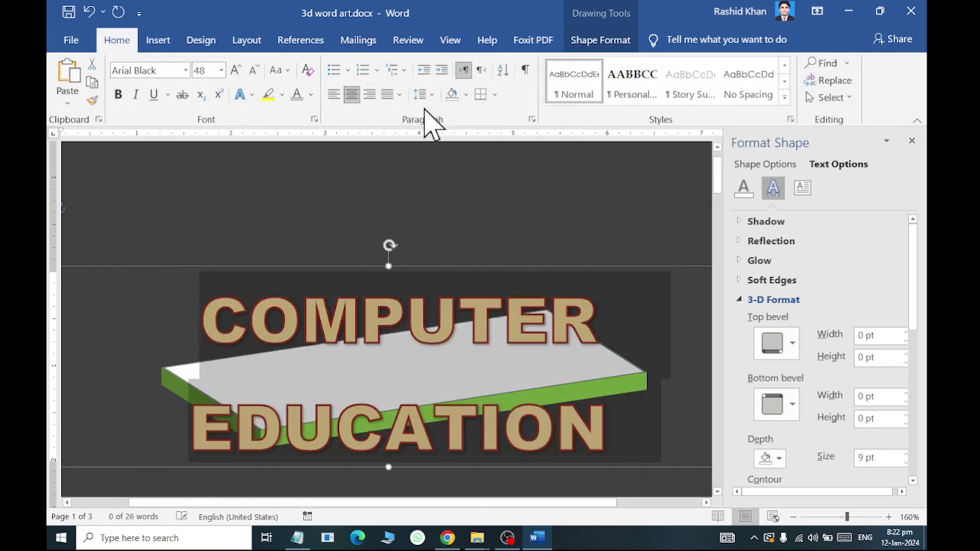
{"action": "left_click", "coordinate": [423, 95]}
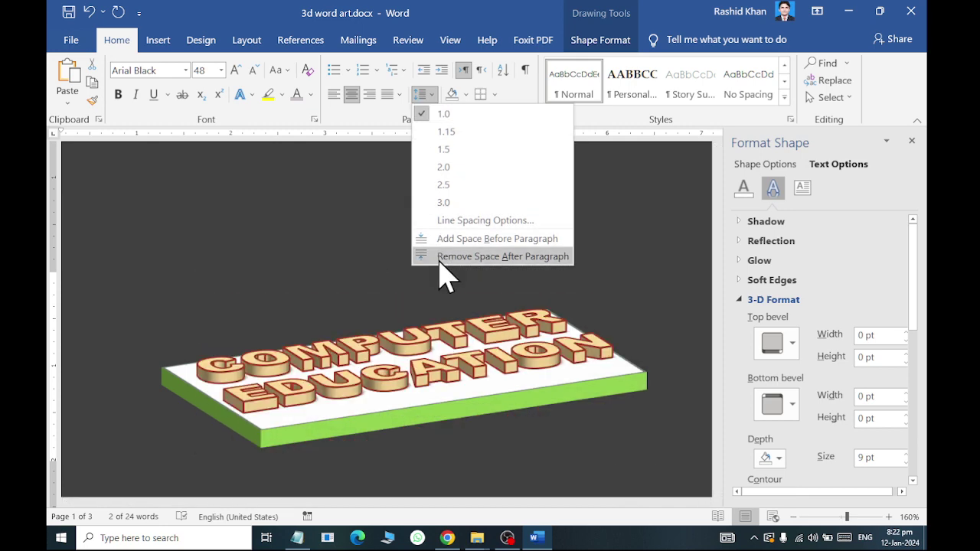
{"action": "left_click", "coordinate": [441, 259]}
{"action": "left_click", "coordinate": [465, 203]}
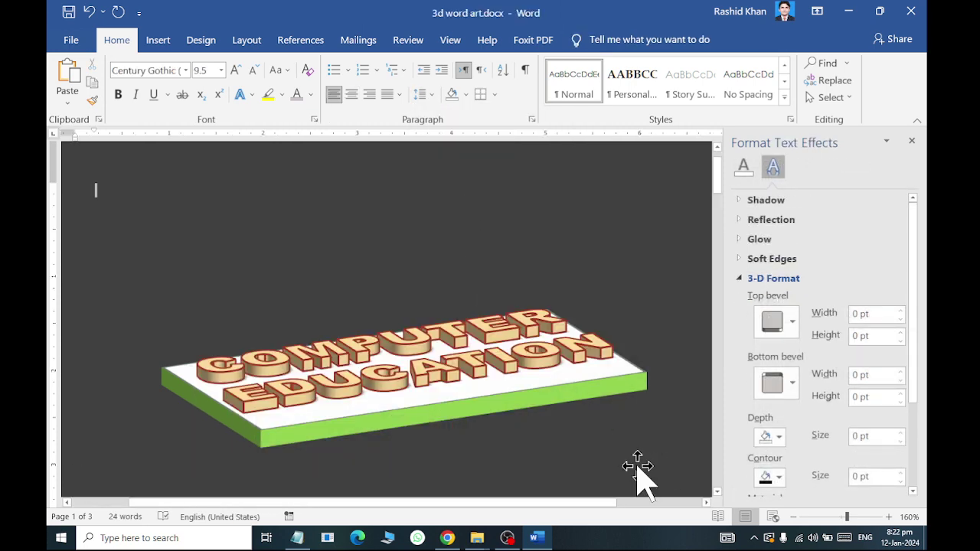
{"action": "double_click", "coordinate": [201, 369]}
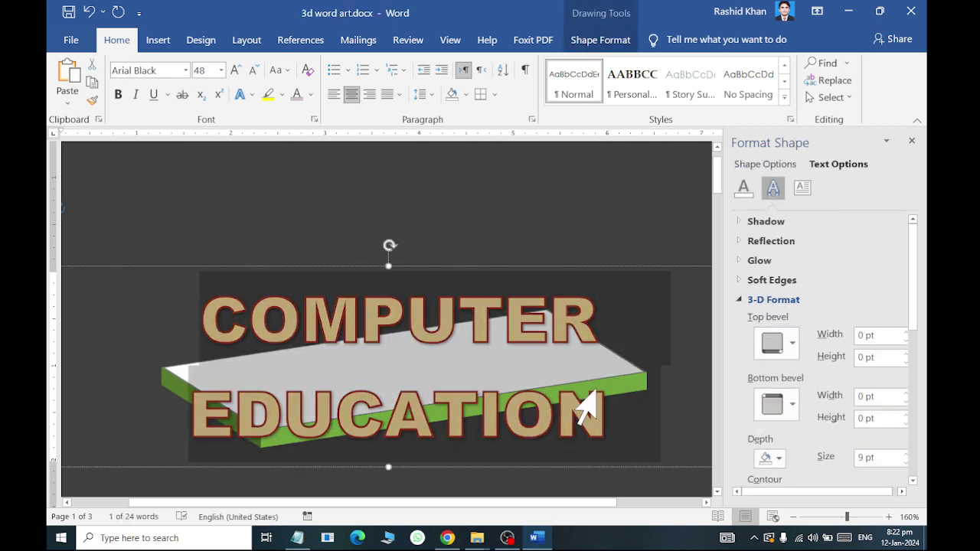
Step: Try condensed character spacing on the WordArt text in the Font dialog's Advanced settings
{"action": "left_click", "coordinate": [314, 120]}
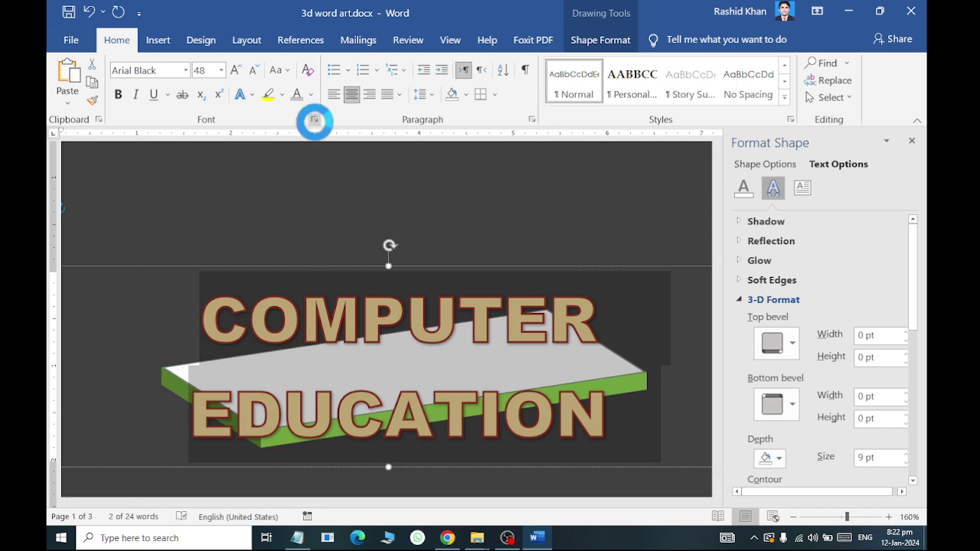
{"action": "left_click", "coordinate": [416, 113]}
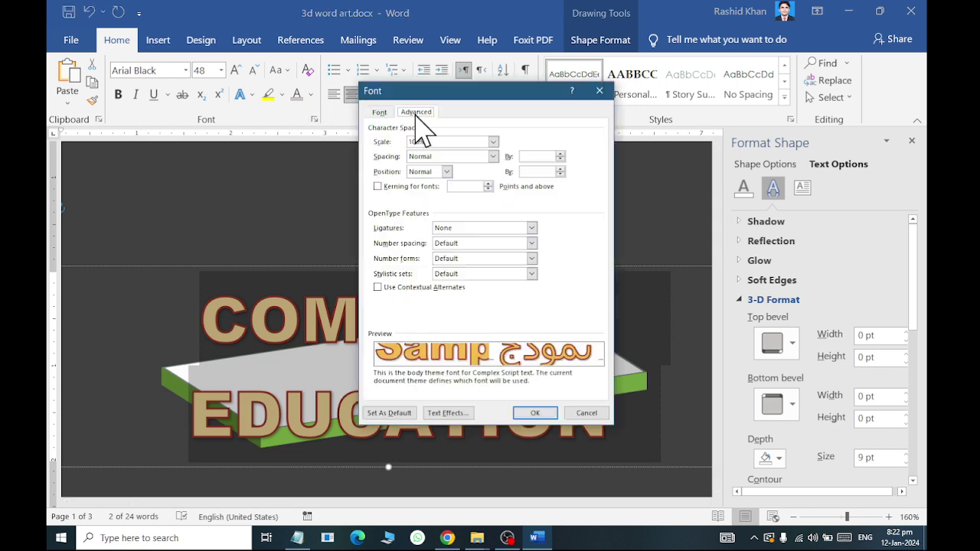
{"action": "left_click", "coordinate": [457, 158]}
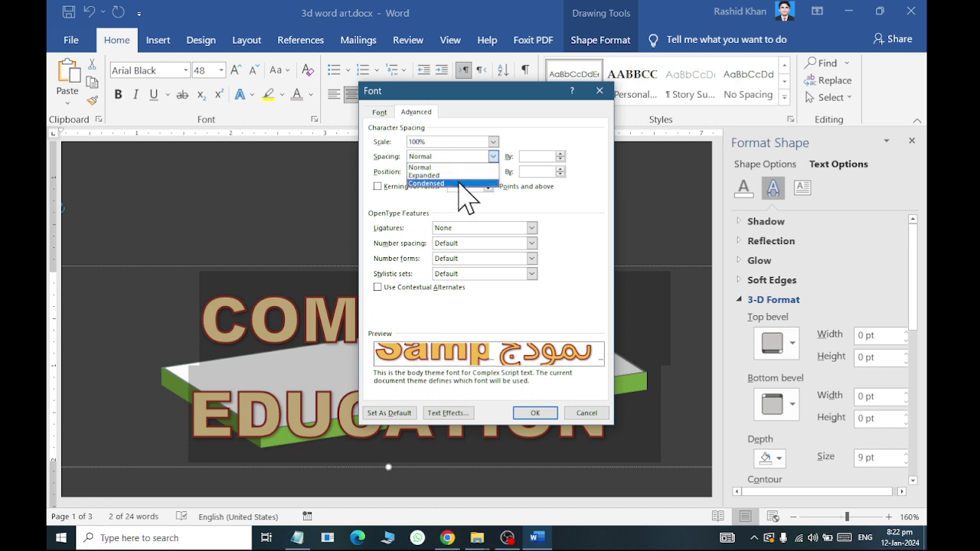
{"action": "left_click", "coordinate": [458, 184]}
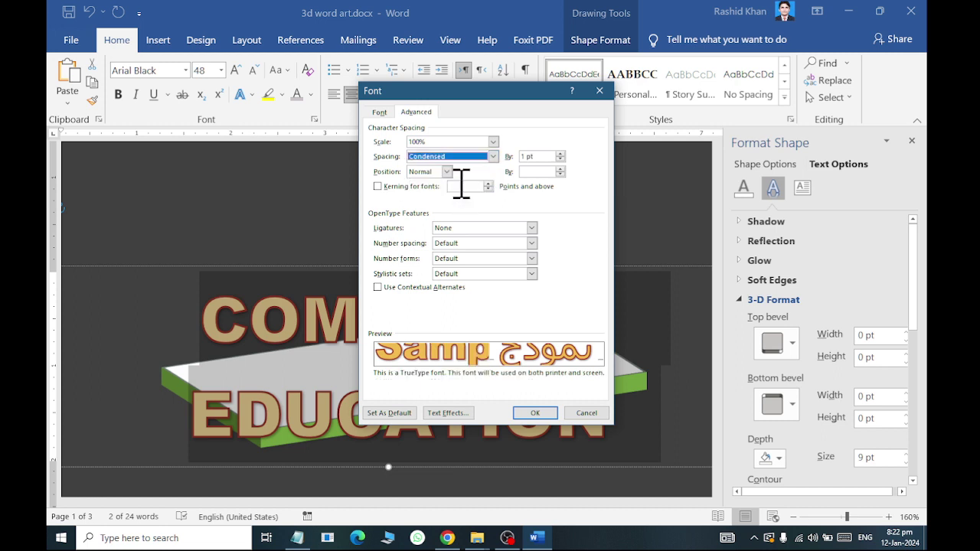
{"action": "left_click", "coordinate": [534, 414]}
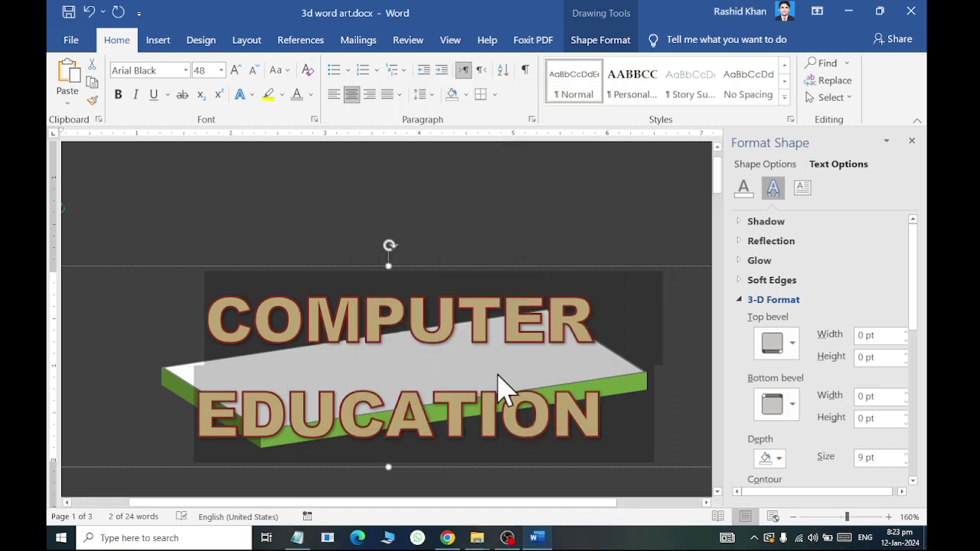
Step: Change the WordArt character spacing to Expanded by 2 pt instead
{"action": "left_click", "coordinate": [314, 120]}
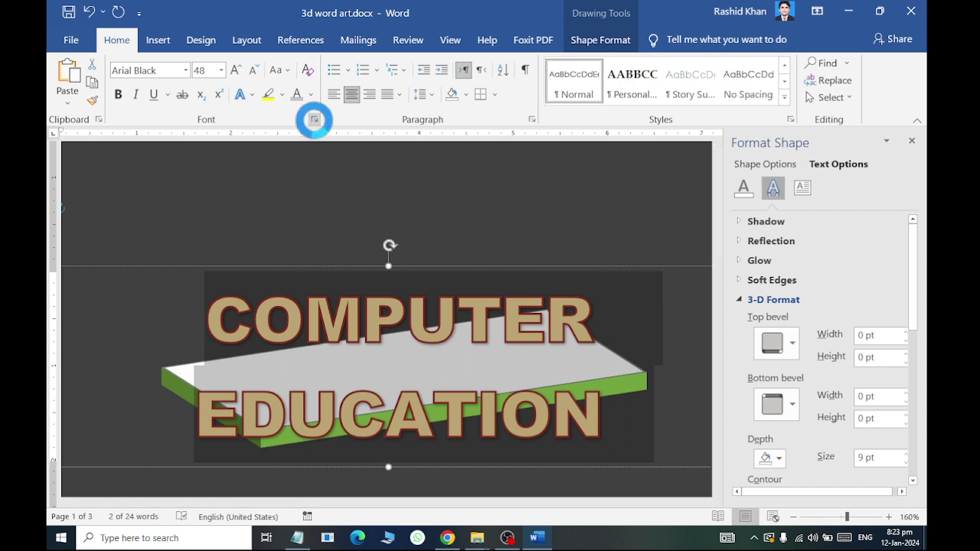
{"action": "left_click", "coordinate": [426, 158]}
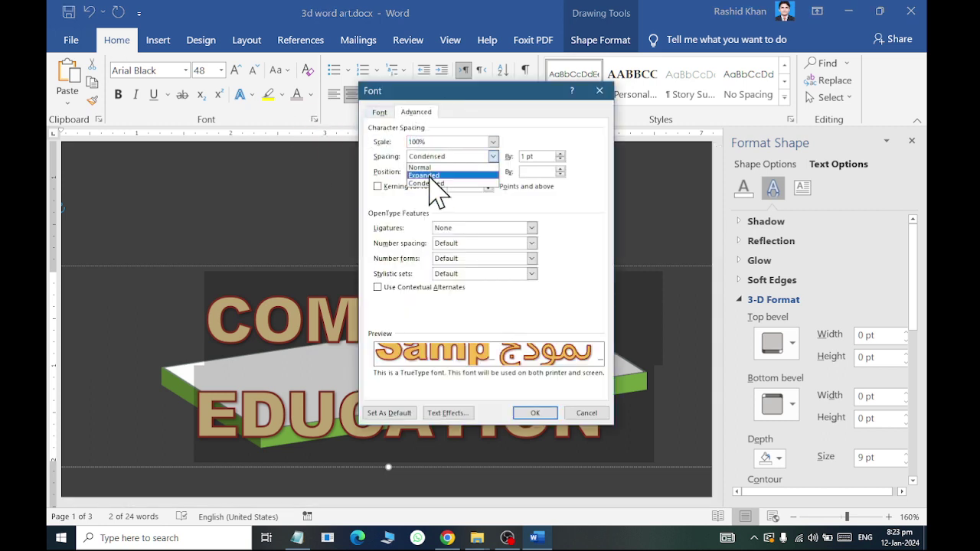
{"action": "left_click", "coordinate": [433, 178]}
{"action": "key", "text": "Tab"}
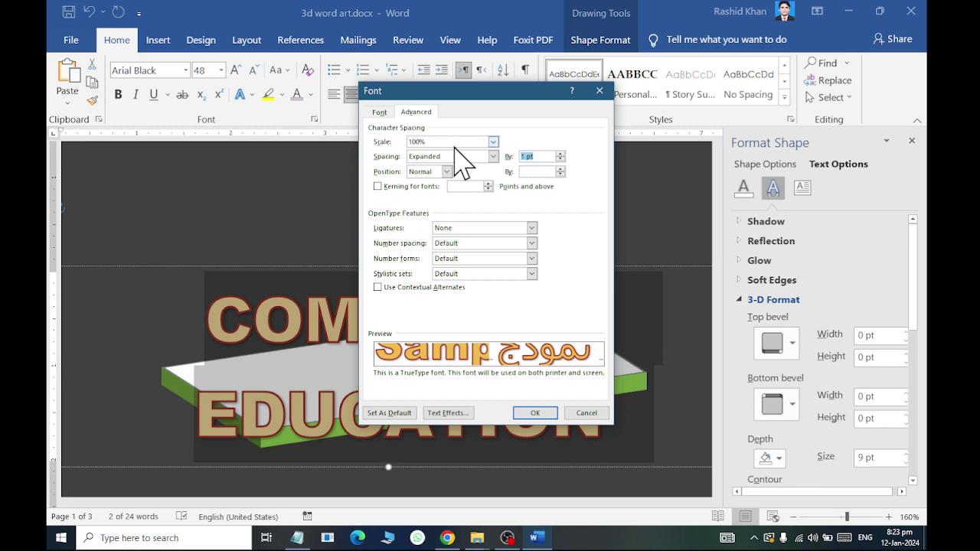
{"action": "type", "text": "2"}
{"action": "left_click", "coordinate": [536, 413]}
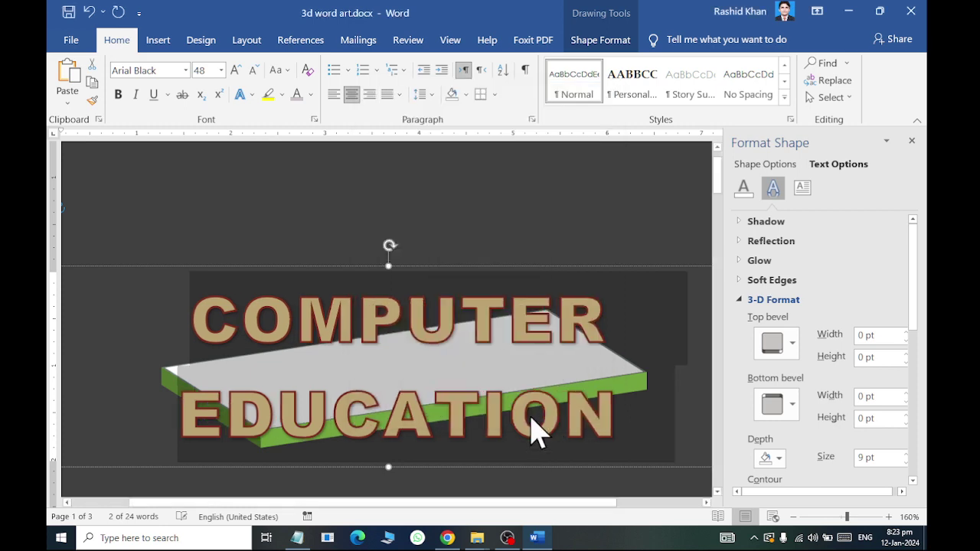
{"action": "left_click", "coordinate": [474, 211]}
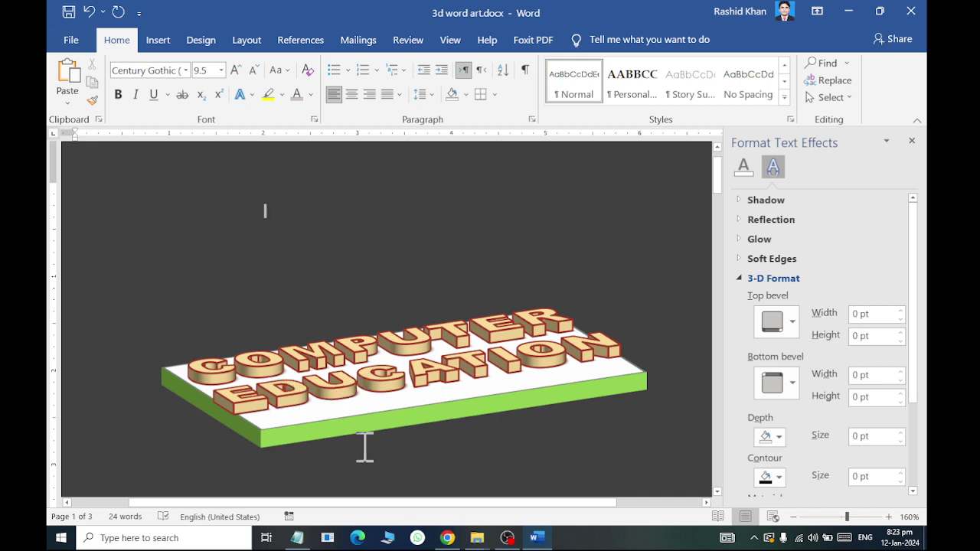
Step: Give the whole WordArt shape an Offset: Bottom Right text shadow from Text Effects
{"action": "left_click", "coordinate": [349, 383]}
{"action": "left_click", "coordinate": [313, 267]}
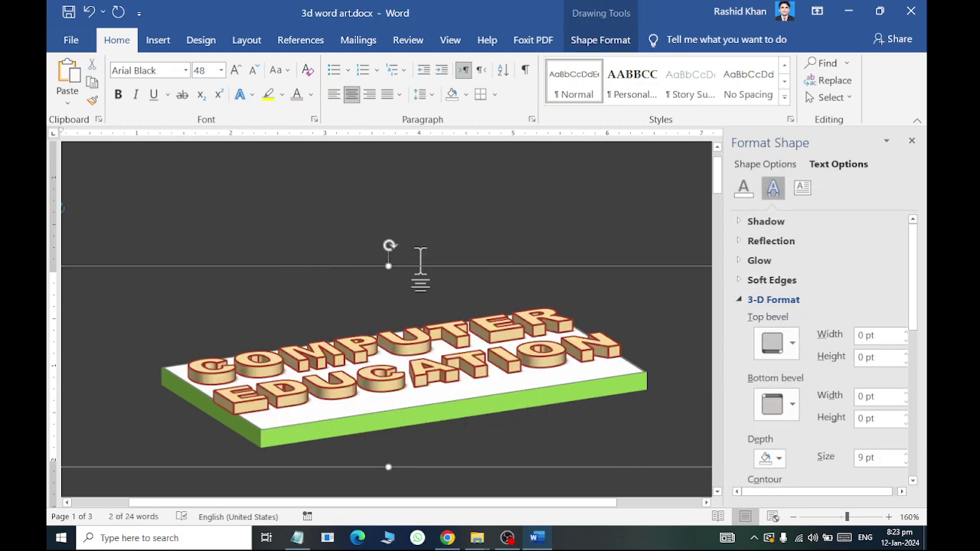
{"action": "left_click", "coordinate": [602, 40]}
{"action": "left_click", "coordinate": [420, 98]}
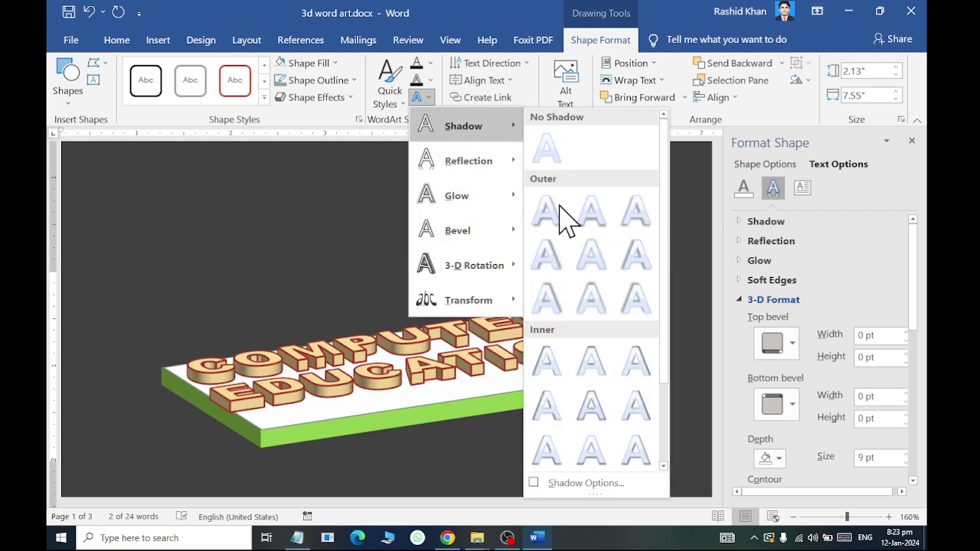
{"action": "mouse_move", "coordinate": [463, 126]}
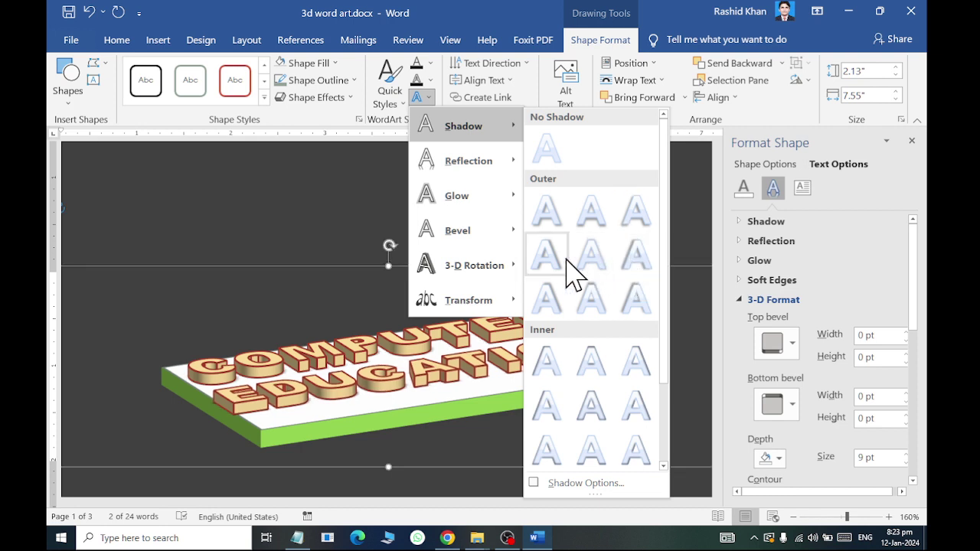
{"action": "scroll", "coordinate": [564, 401], "scroll_direction": "down", "scroll_amount": 3}
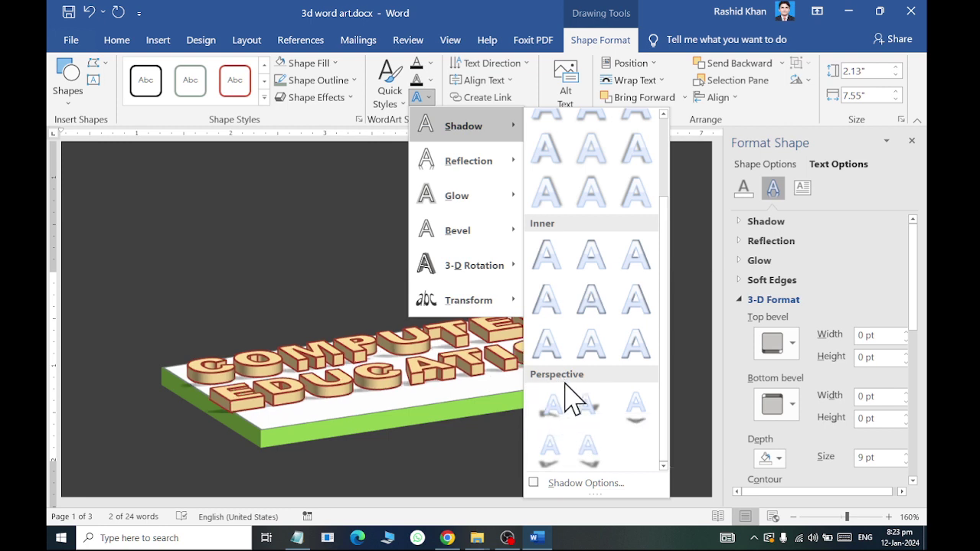
{"action": "scroll", "coordinate": [590, 337], "scroll_direction": "up", "scroll_amount": 3}
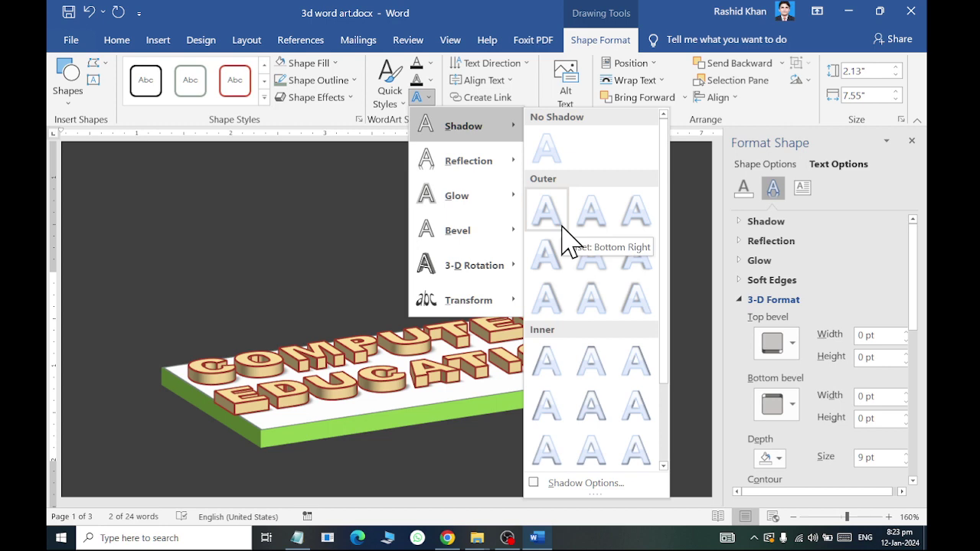
{"action": "left_click", "coordinate": [563, 234]}
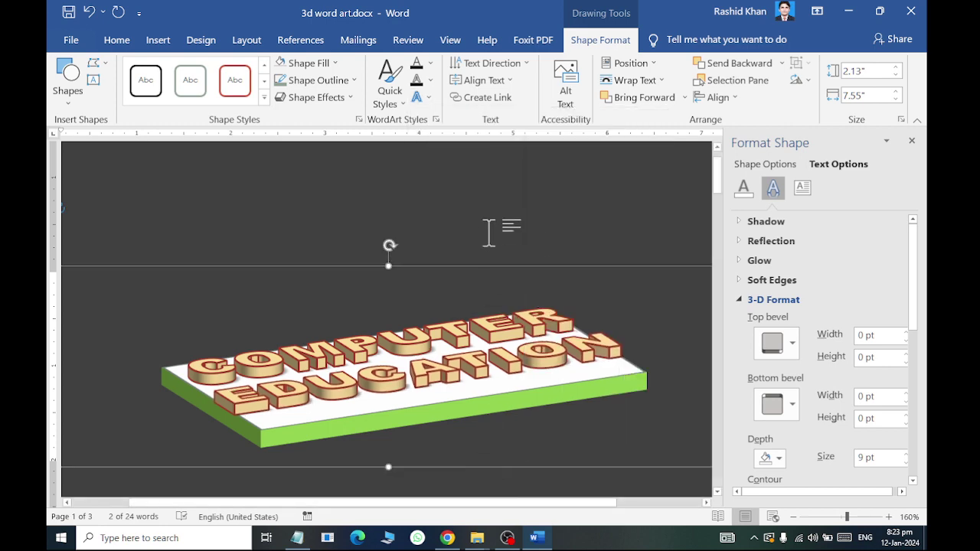
{"action": "left_click", "coordinate": [383, 417]}
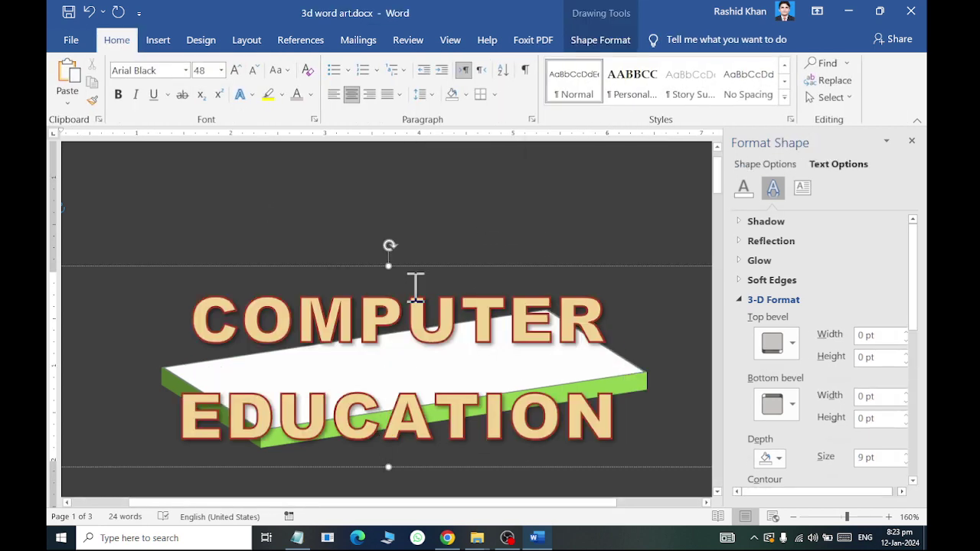
Step: Nudge the COMPUTER EDUCATION WordArt slightly left and down
{"action": "left_click", "coordinate": [415, 266]}
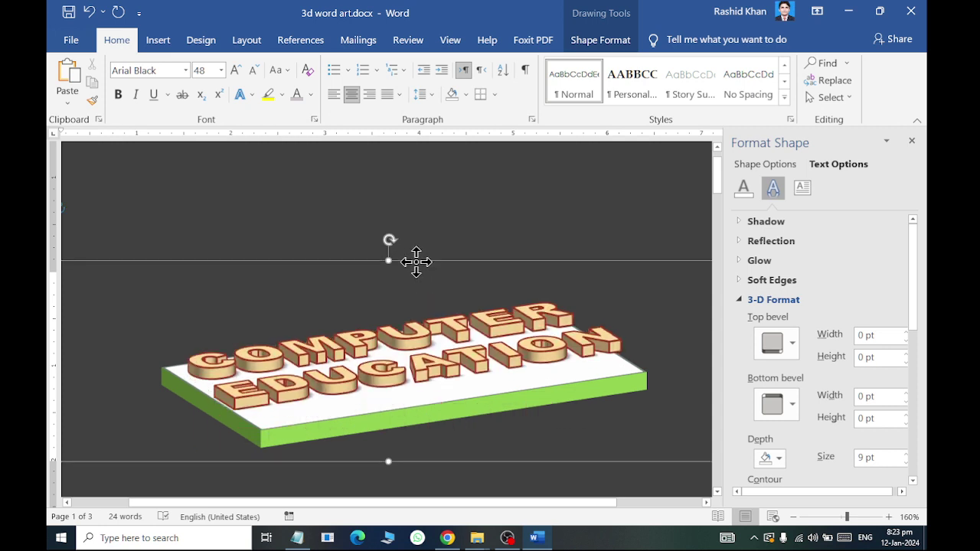
{"action": "left_click_drag", "start_coordinate": [416, 261], "coordinate": [410, 263]}
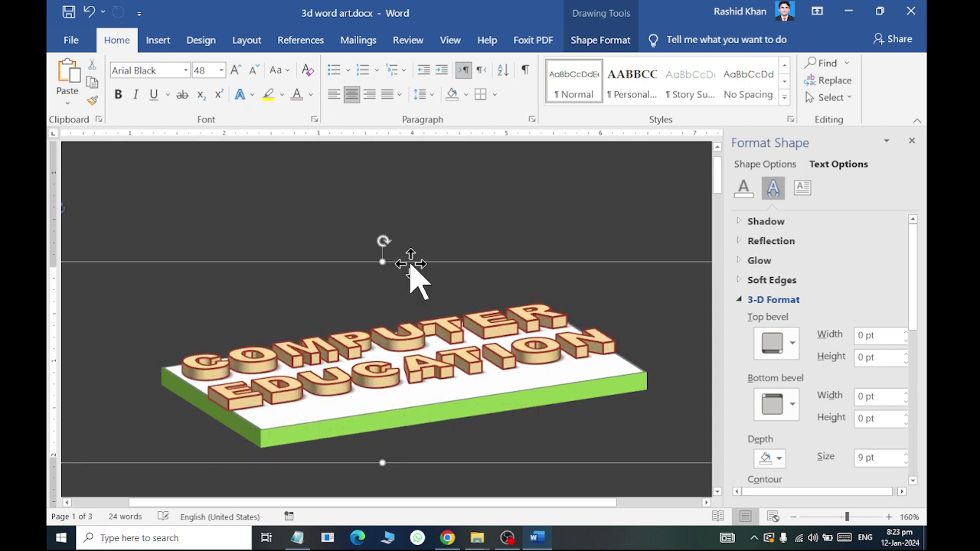
{"action": "left_click", "coordinate": [501, 192]}
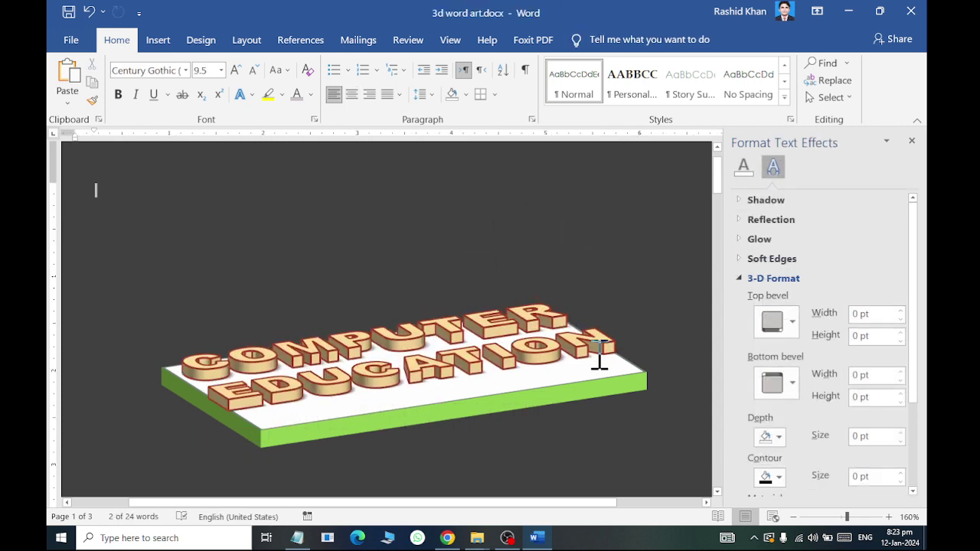
{"action": "left_click", "coordinate": [528, 395]}
{"action": "left_click", "coordinate": [530, 237]}
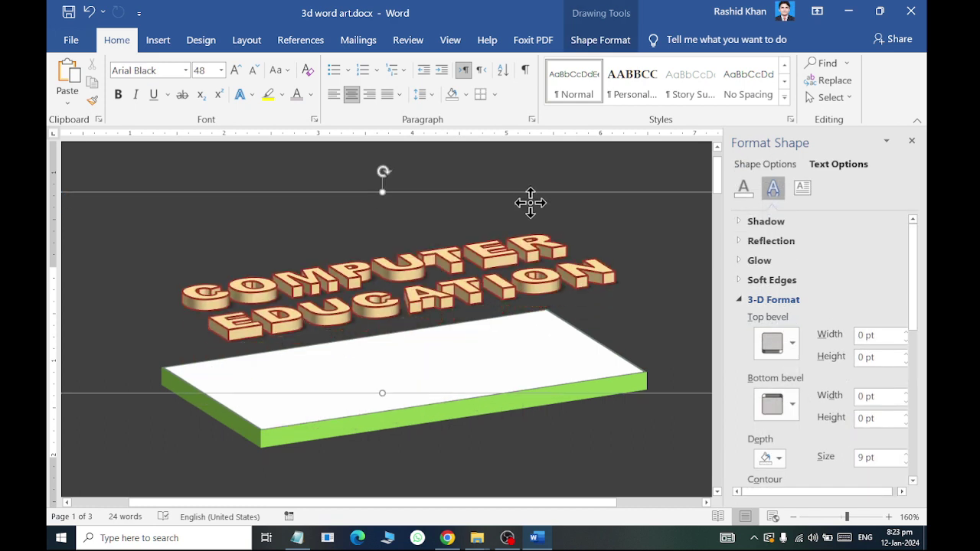
Step: Enlarge the green slab from its corner and move the WordArt down over it
{"action": "left_click", "coordinate": [517, 420]}
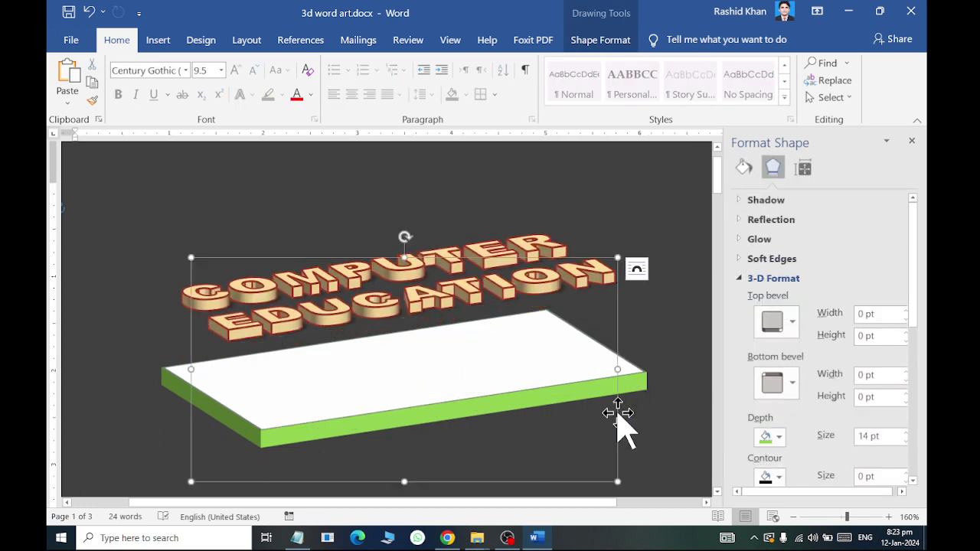
{"action": "scroll", "coordinate": [589, 383], "scroll_direction": "down", "scroll_amount": 3}
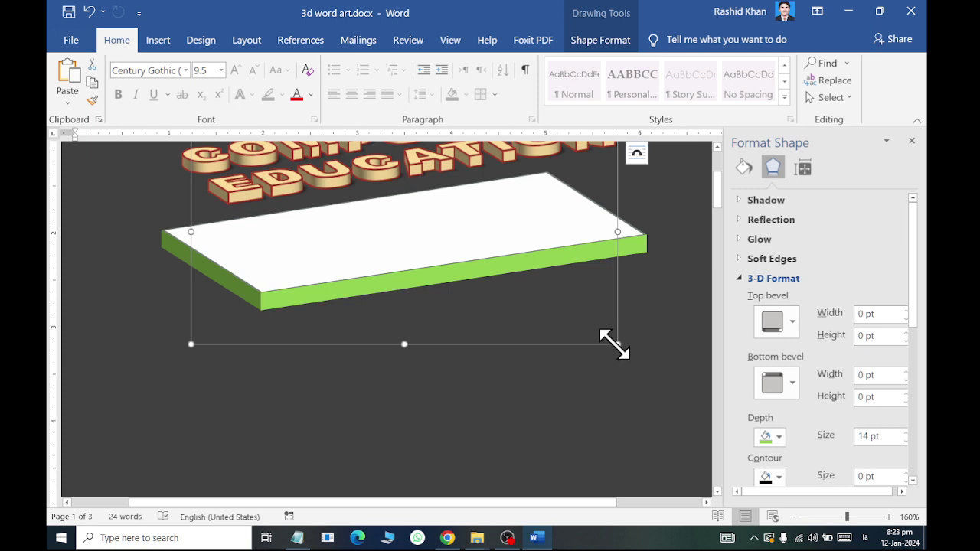
{"action": "left_click_drag", "start_coordinate": [616, 341], "coordinate": [642, 363]}
{"action": "scroll", "coordinate": [643, 366], "scroll_direction": "up", "scroll_amount": 4}
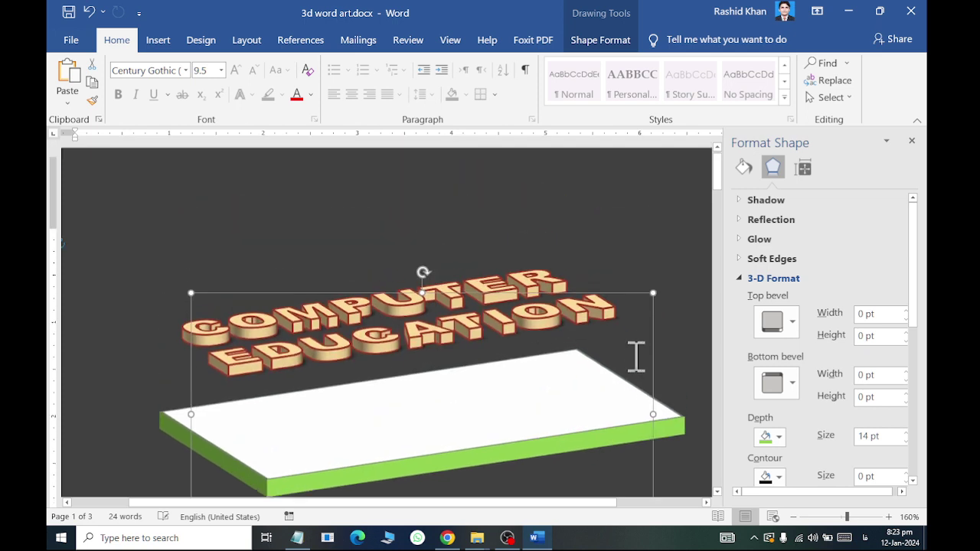
{"action": "left_click", "coordinate": [492, 295]}
{"action": "left_click_drag", "start_coordinate": [470, 239], "coordinate": [500, 317]}
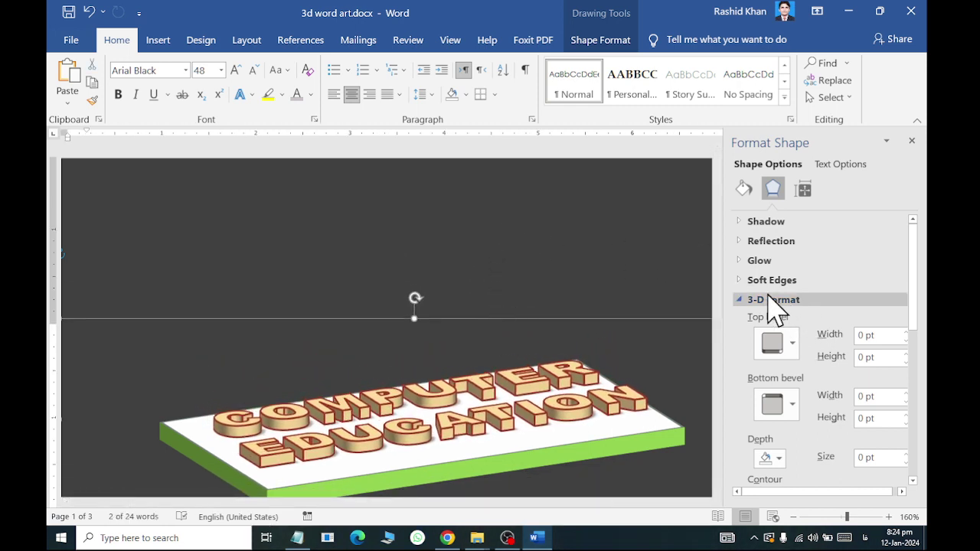
Step: Give the WordArt text a soft shadow with 0 pt distance in the Shadow settings
{"action": "left_click", "coordinate": [739, 299]}
{"action": "left_click", "coordinate": [744, 221]}
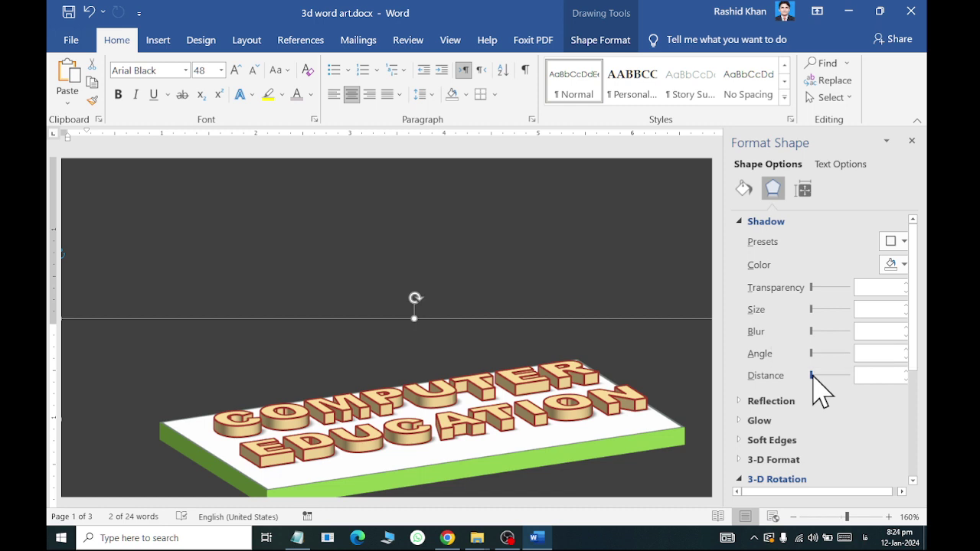
{"action": "left_click_drag", "start_coordinate": [813, 375], "coordinate": [813, 375]}
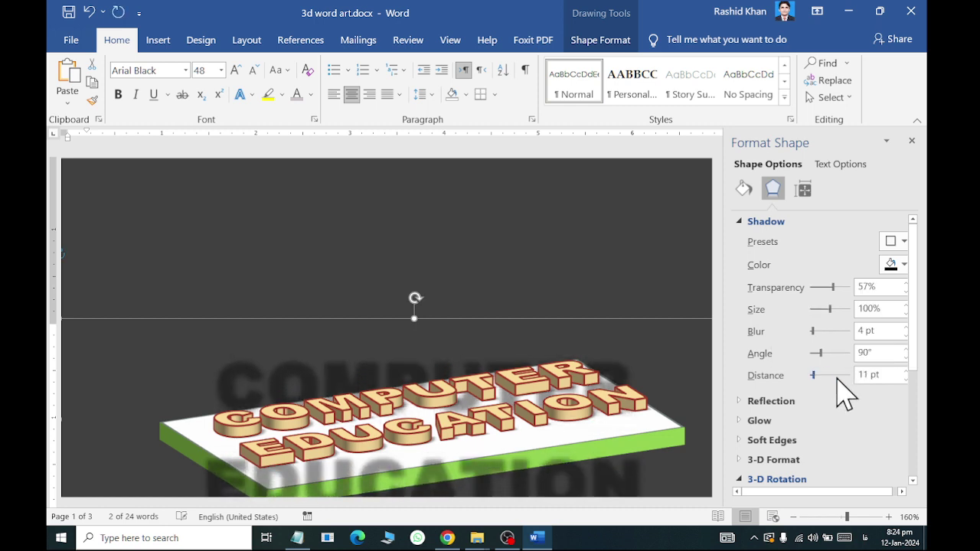
{"action": "left_click", "coordinate": [894, 380]}
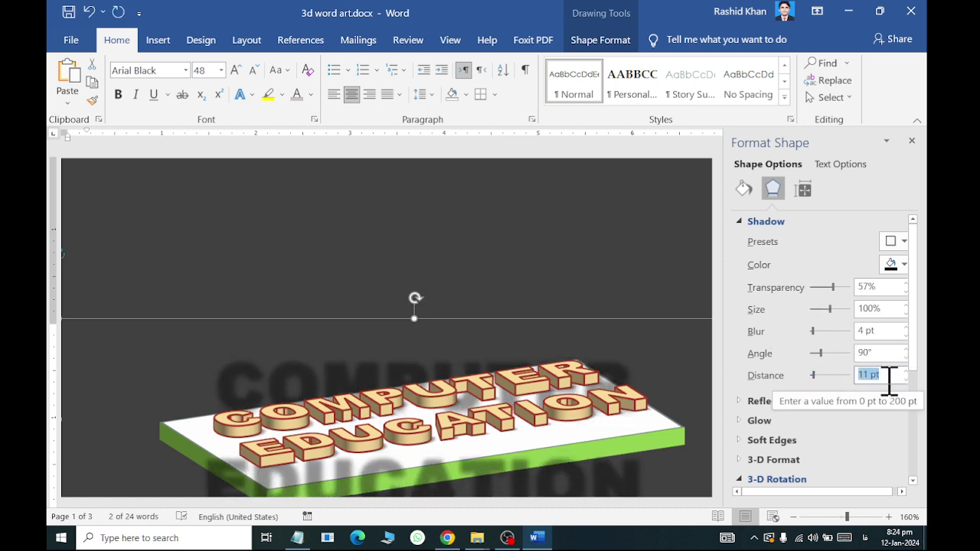
{"action": "left_click_drag", "start_coordinate": [814, 376], "coordinate": [810, 376]}
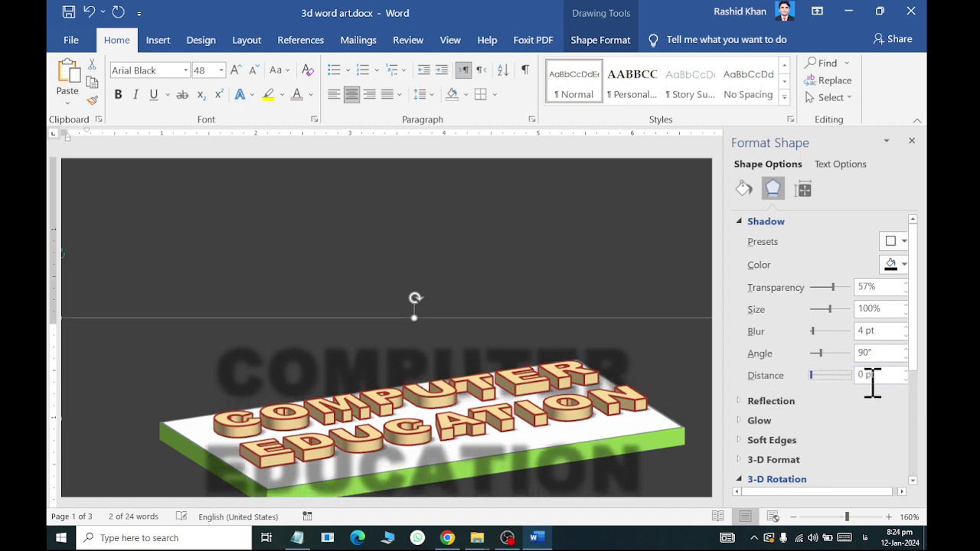
Step: Switch the WordArt between text editing and its 3D view to preview the shadow
{"action": "left_click", "coordinate": [604, 269]}
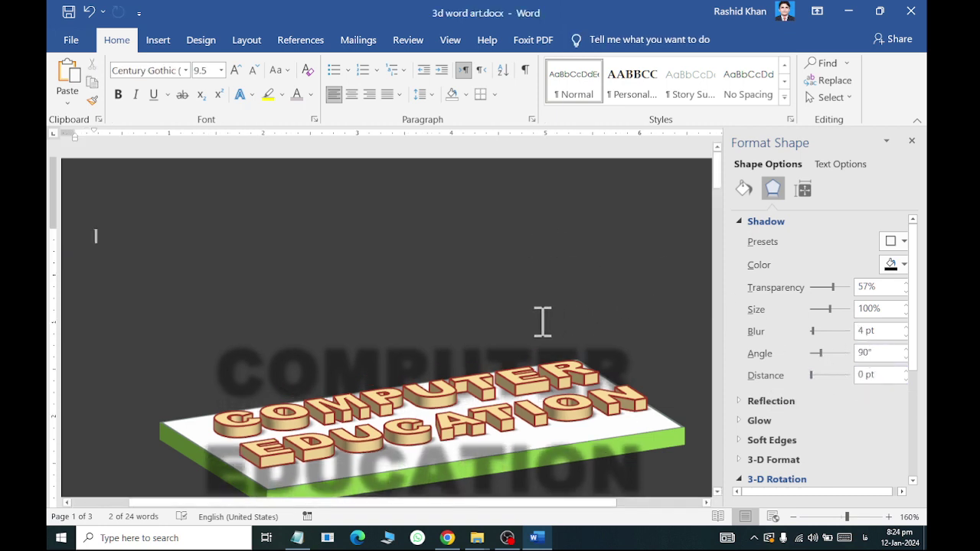
{"action": "left_click", "coordinate": [590, 316]}
{"action": "left_click", "coordinate": [484, 406]}
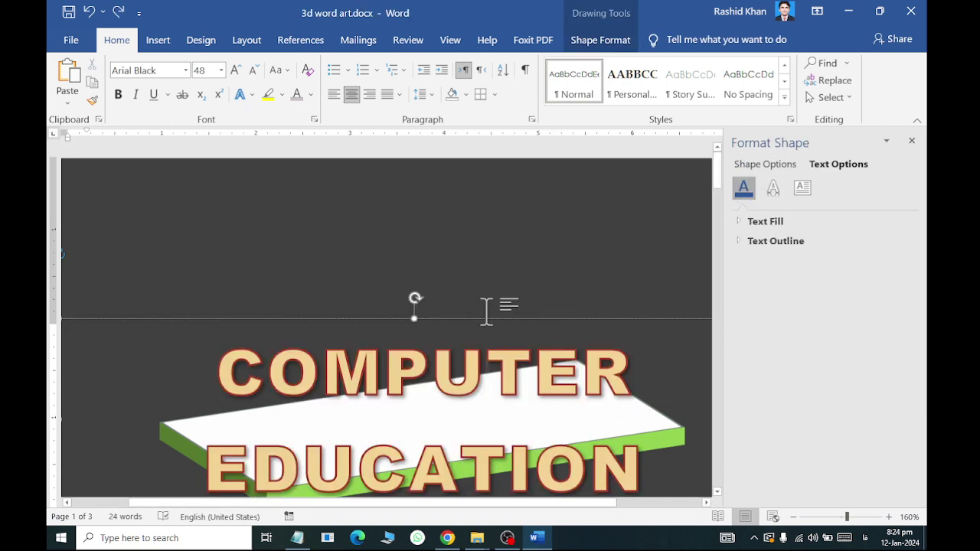
{"action": "left_click", "coordinate": [485, 308]}
{"action": "left_click", "coordinate": [484, 352]}
{"action": "left_click", "coordinate": [485, 325]}
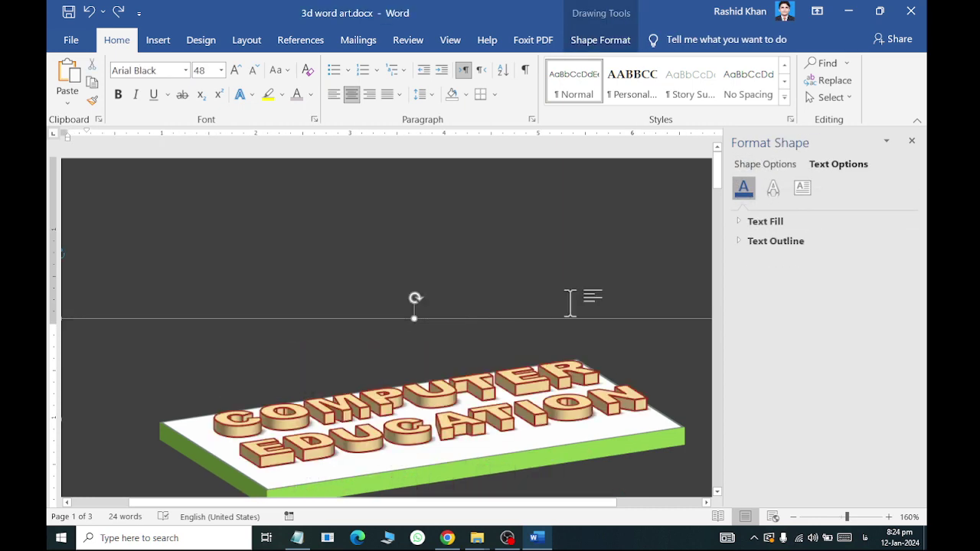
{"action": "left_click", "coordinate": [913, 140]}
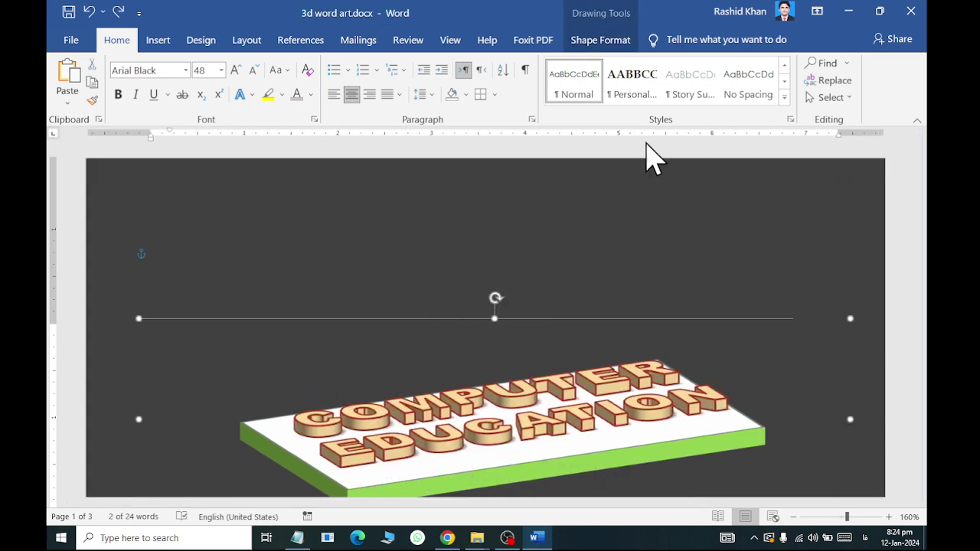
{"action": "left_click", "coordinate": [521, 243]}
{"action": "scroll", "coordinate": [528, 245], "scroll_direction": "down", "scroll_amount": 3}
{"action": "scroll", "coordinate": [597, 302], "scroll_direction": "up", "scroll_amount": 1}
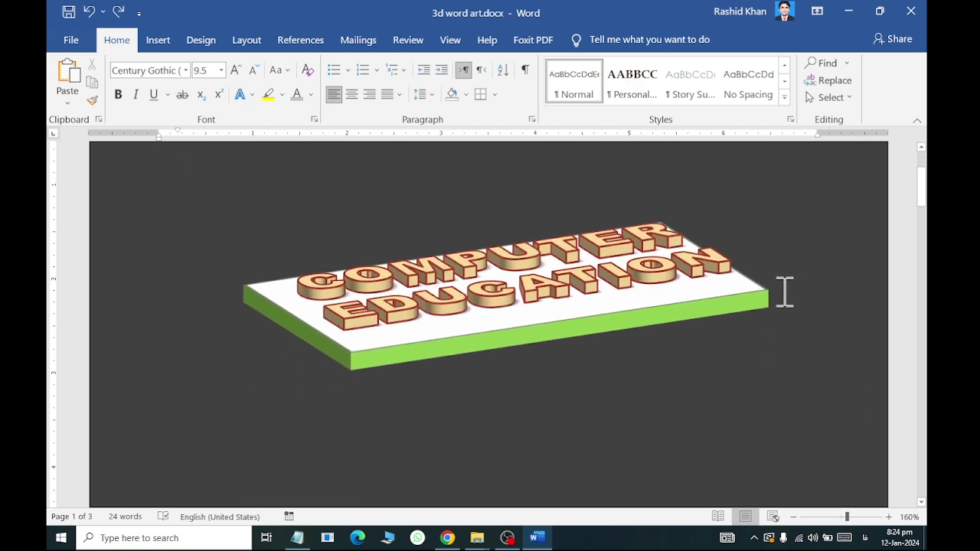
{"action": "scroll", "coordinate": [612, 391], "scroll_direction": "up", "scroll_amount": 1}
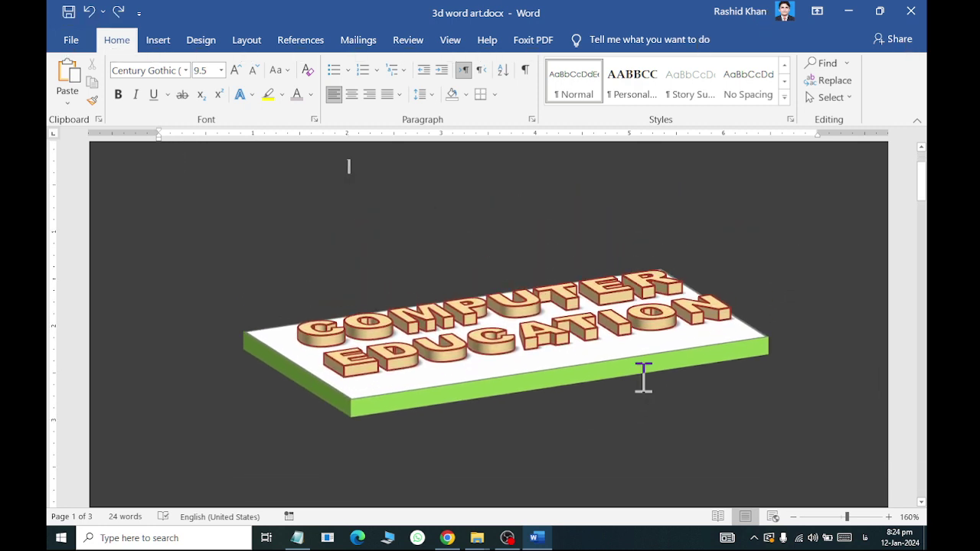
{"action": "scroll", "coordinate": [535, 291], "scroll_direction": "down", "scroll_amount": 2, "text": "ctrl"}
{"action": "scroll", "coordinate": [525, 300], "scroll_direction": "down", "scroll_amount": 3, "text": "ctrl"}
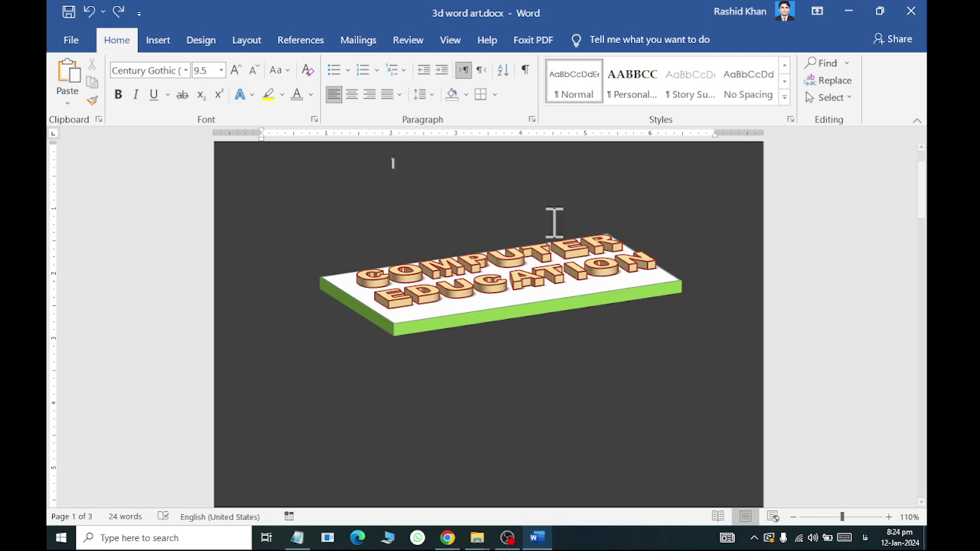
Step: Area-select the WordArt objects, undoing an accidental move of the text off the slab
{"action": "left_click", "coordinate": [828, 98]}
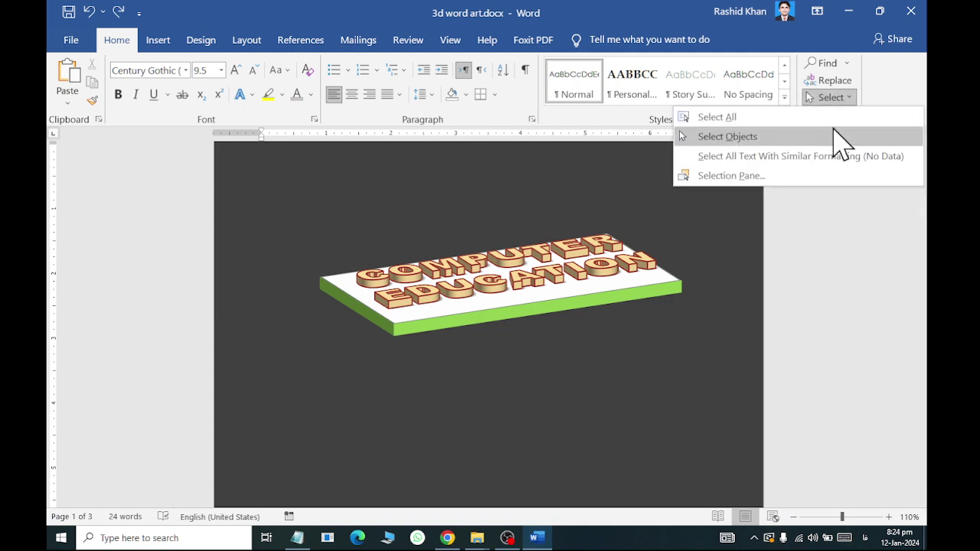
{"action": "left_click", "coordinate": [821, 136]}
{"action": "left_click_drag", "start_coordinate": [253, 167], "coordinate": [801, 452]}
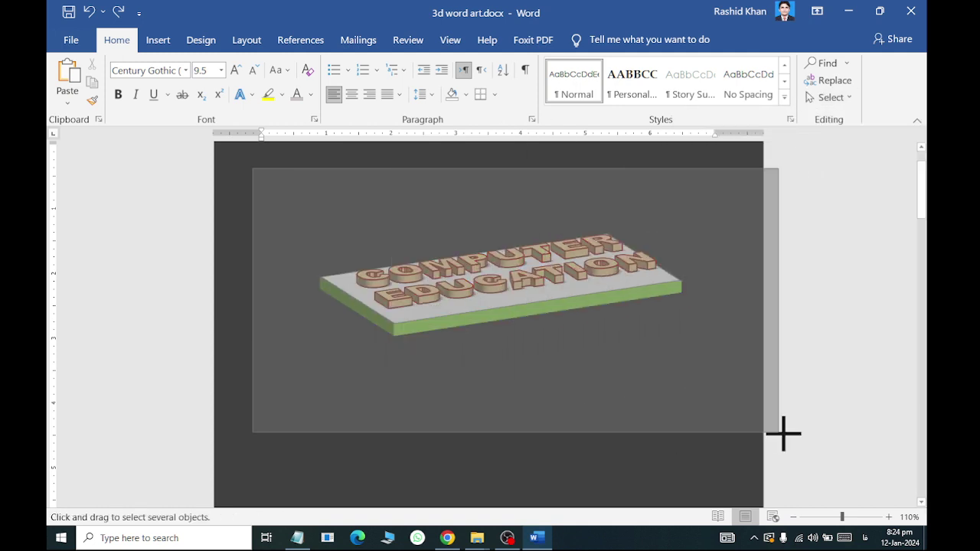
{"action": "left_click_drag", "start_coordinate": [560, 300], "coordinate": [510, 404]}
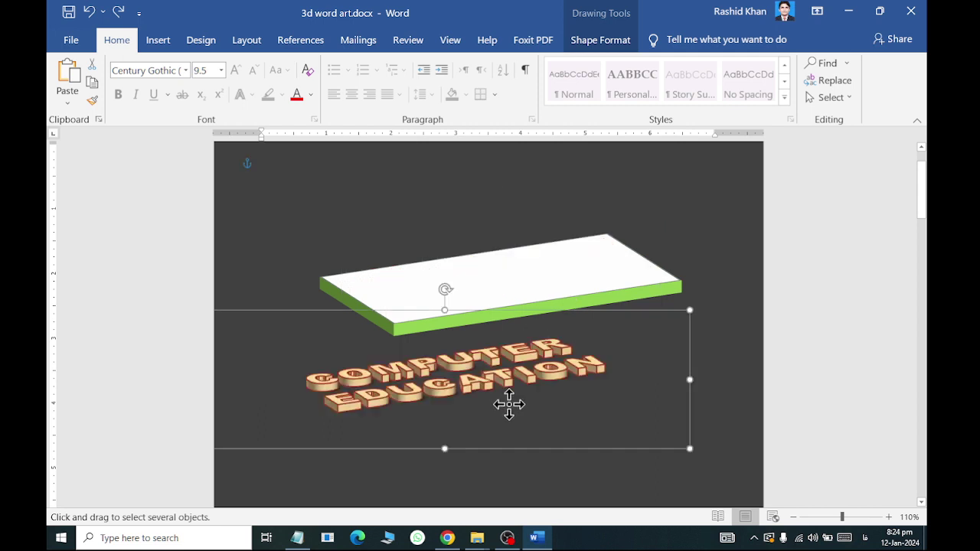
{"action": "key", "text": "ctrl+z"}
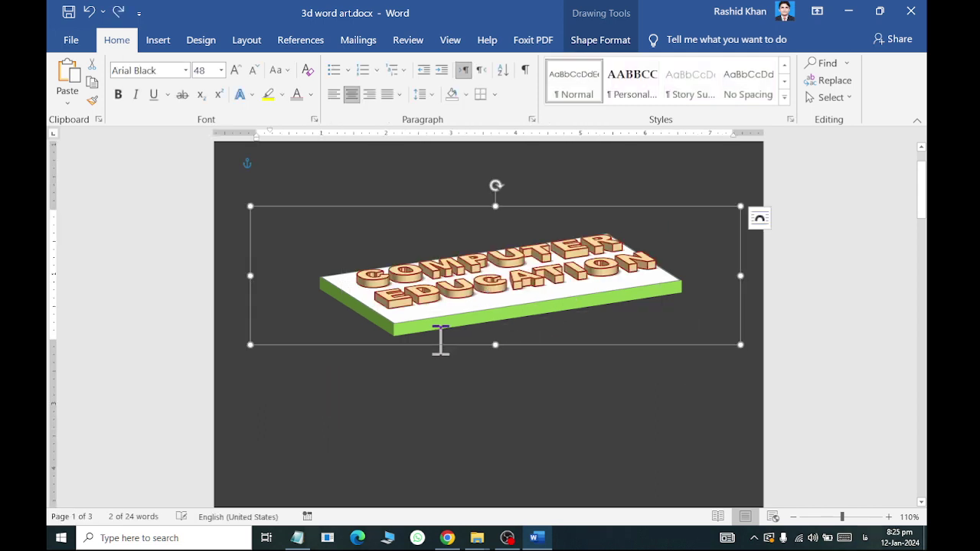
{"action": "left_click", "coordinate": [392, 320]}
{"action": "left_click", "coordinate": [261, 186]}
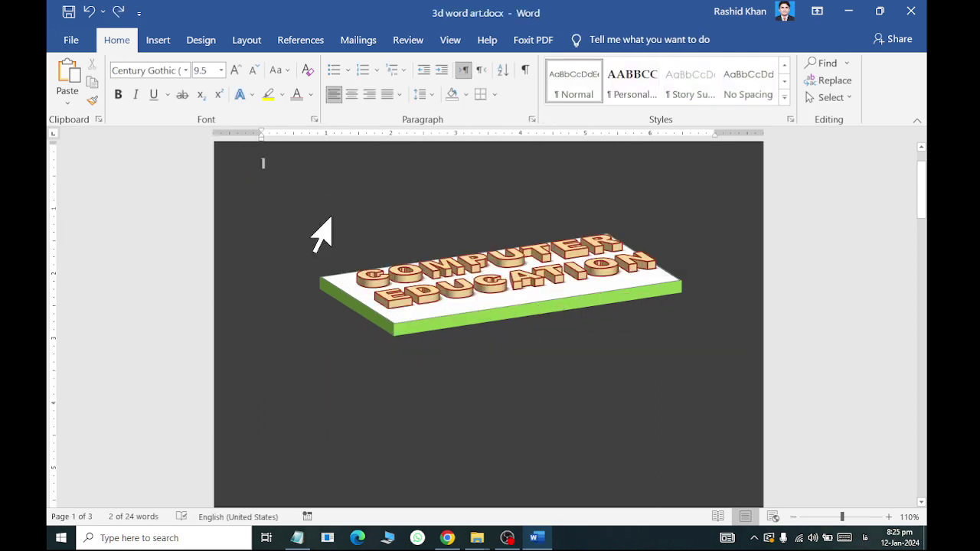
{"action": "left_click", "coordinate": [387, 303]}
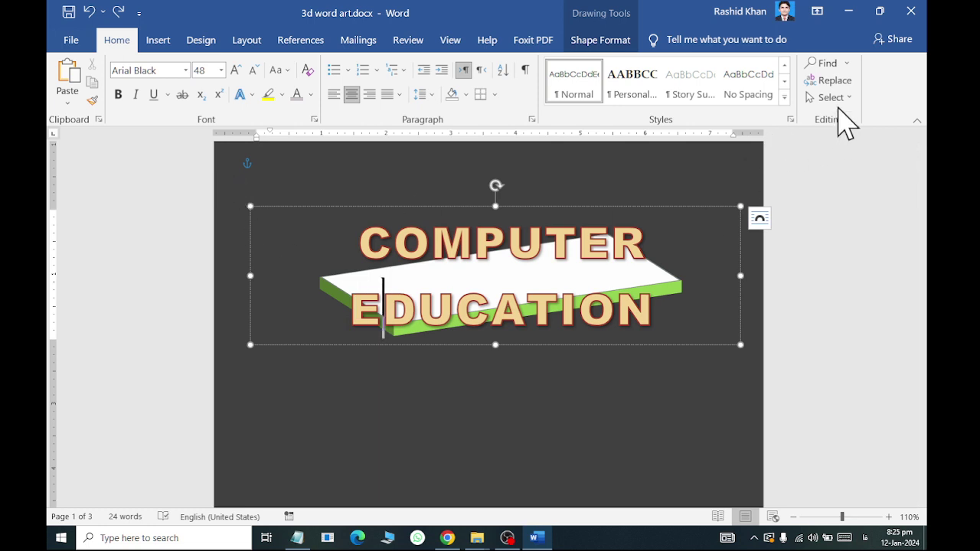
Step: Select both the text and slab, group them, and drag a copy below
{"action": "left_click", "coordinate": [835, 99]}
{"action": "left_click", "coordinate": [786, 142]}
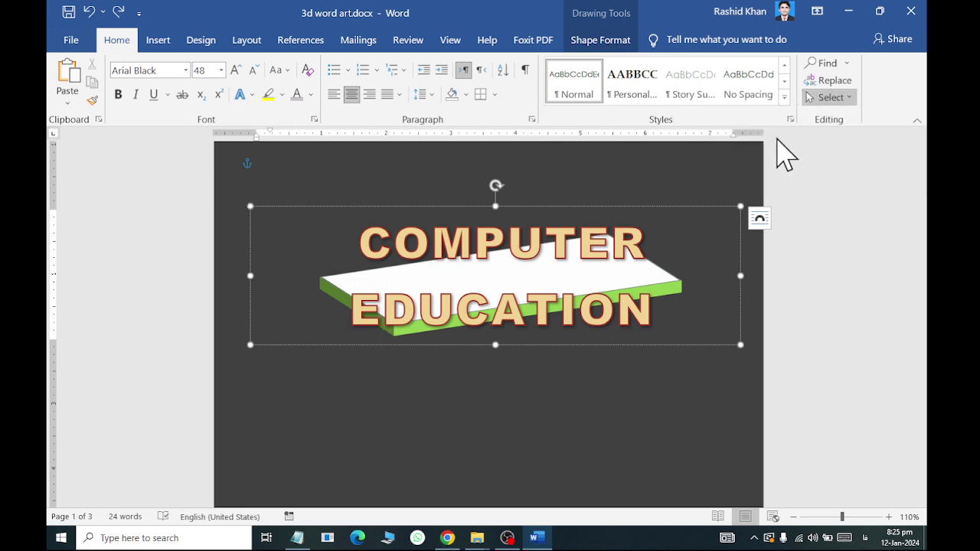
{"action": "mouse_move", "coordinate": [222, 155]}
{"action": "left_mouse_down"}
{"action": "mouse_move", "coordinate": [393, 463]}
{"action": "mouse_move", "coordinate": [803, 490]}
{"action": "left_mouse_up"}
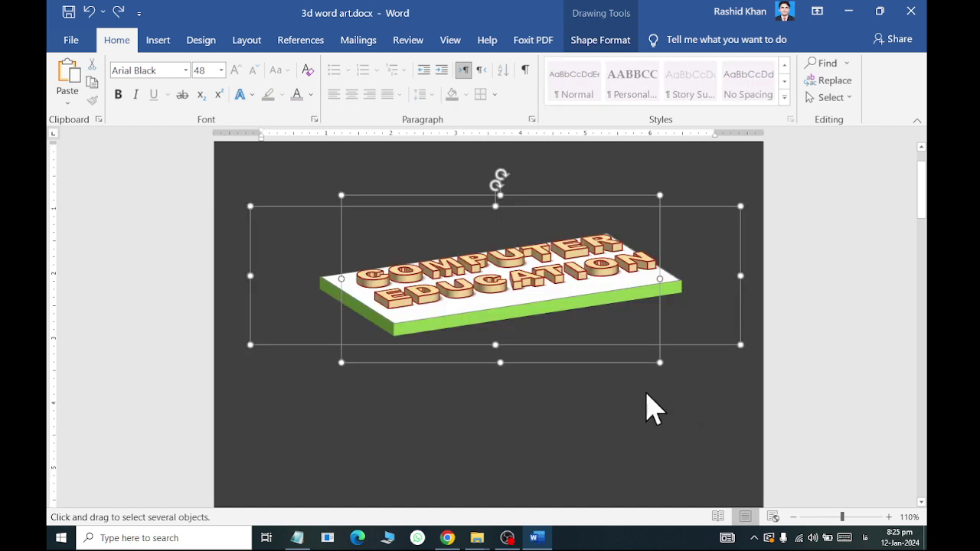
{"action": "right_click", "coordinate": [555, 366]}
{"action": "mouse_move", "coordinate": [592, 172]}
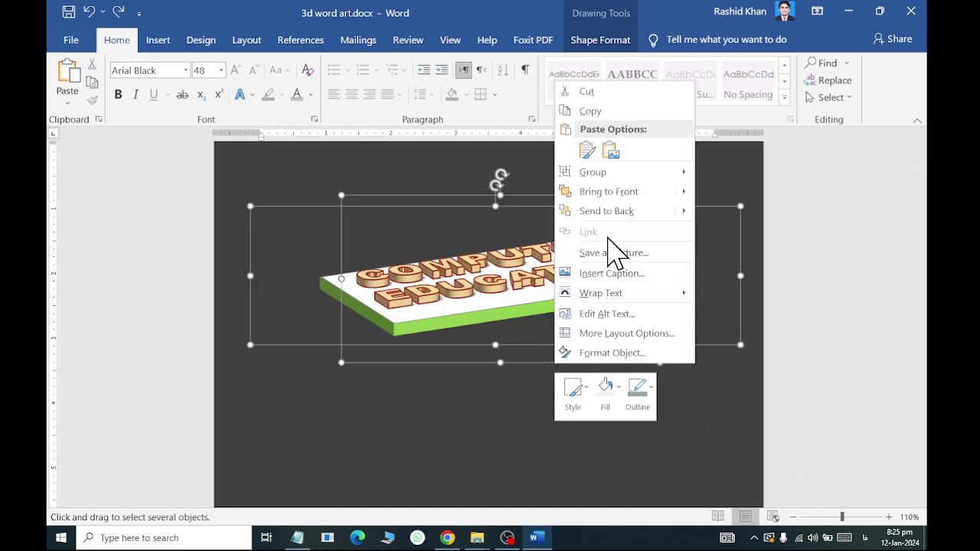
{"action": "left_click", "coordinate": [728, 173]}
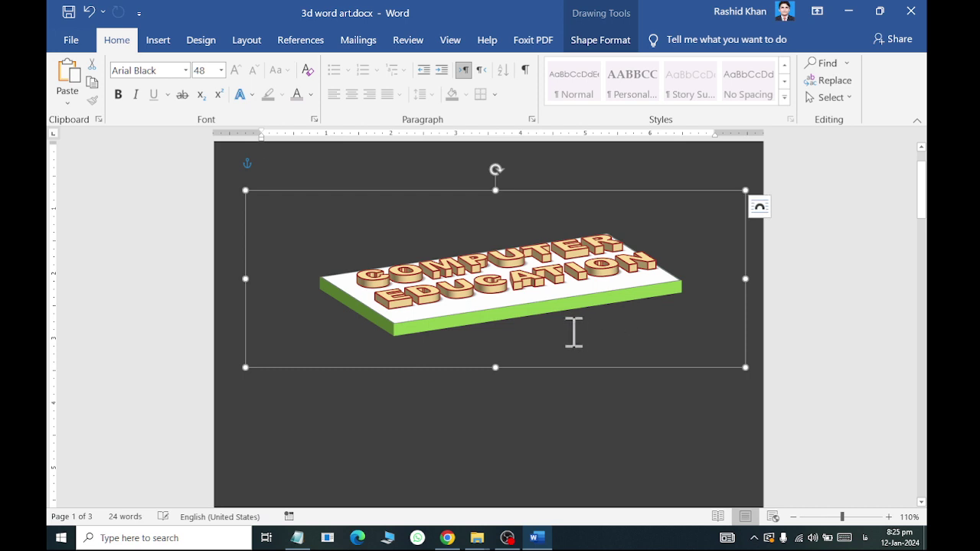
{"action": "left_click_drag", "start_coordinate": [548, 383], "coordinate": [521, 483]}
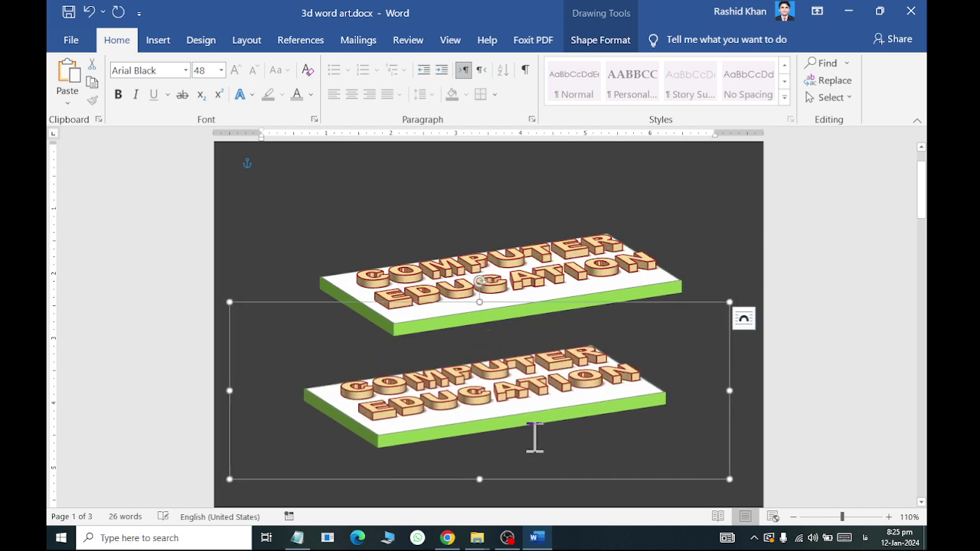
Step: Move the copied nameplate further down and ungroup it into separate text and slab
{"action": "scroll", "coordinate": [538, 284], "scroll_direction": "down", "scroll_amount": 3}
{"action": "left_click_drag", "start_coordinate": [543, 325], "coordinate": [538, 431]}
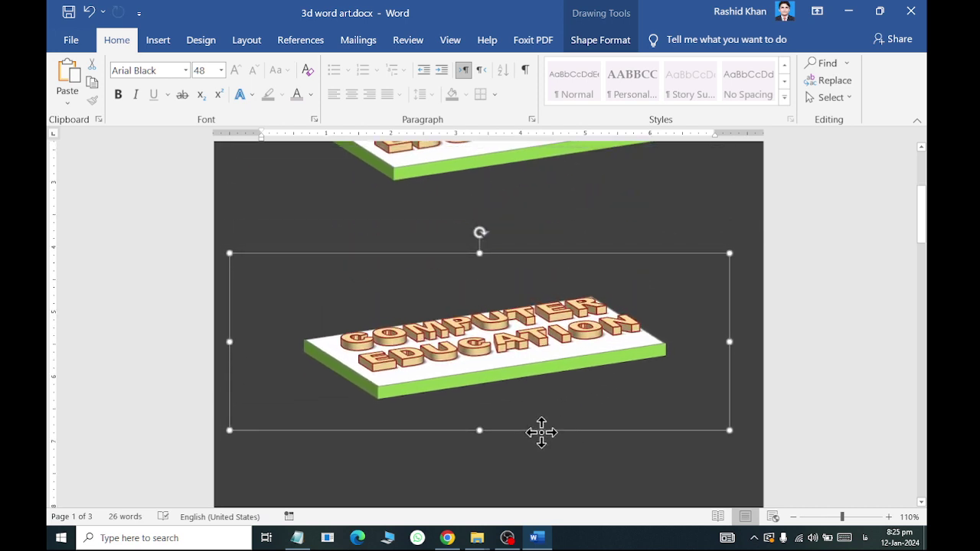
{"action": "right_click", "coordinate": [674, 257]}
{"action": "mouse_move", "coordinate": [712, 332]}
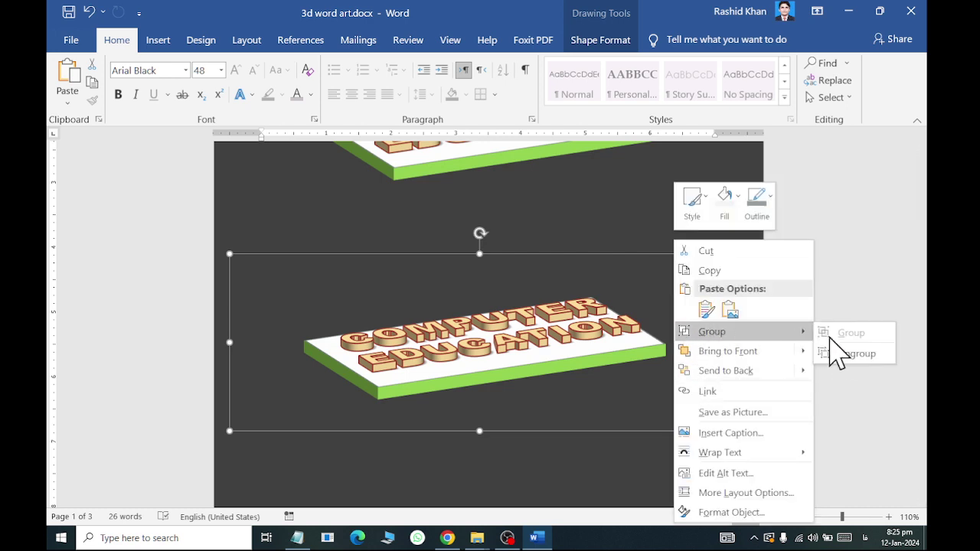
{"action": "left_click", "coordinate": [850, 354]}
{"action": "left_click", "coordinate": [663, 370]}
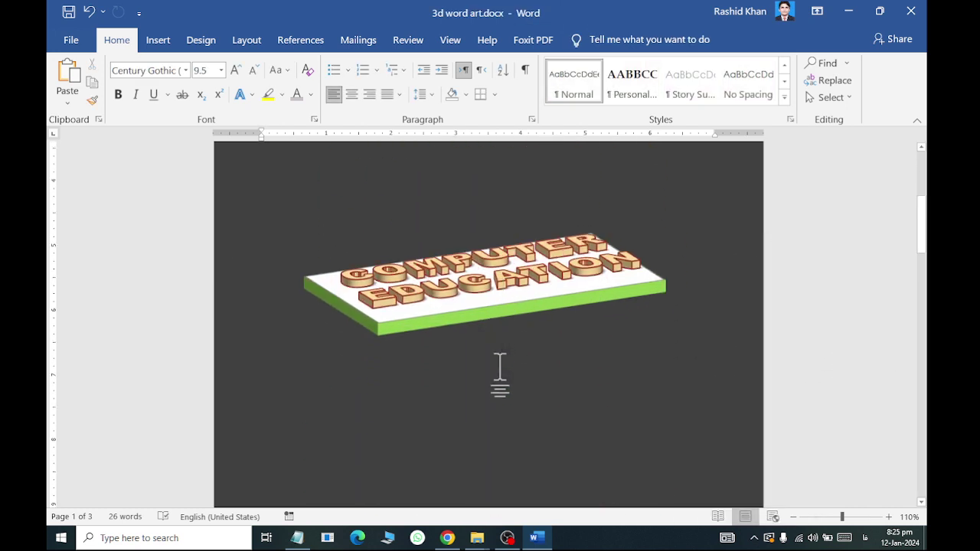
{"action": "scroll", "coordinate": [542, 292], "scroll_direction": "up", "scroll_amount": 4, "text": "ctrl"}
{"action": "scroll", "coordinate": [536, 295], "scroll_direction": "up", "scroll_amount": 2, "text": "ctrl"}
Step: Reduce the copied WordArt's font size to 36 and nudge it right and down
{"action": "left_click", "coordinate": [534, 306]}
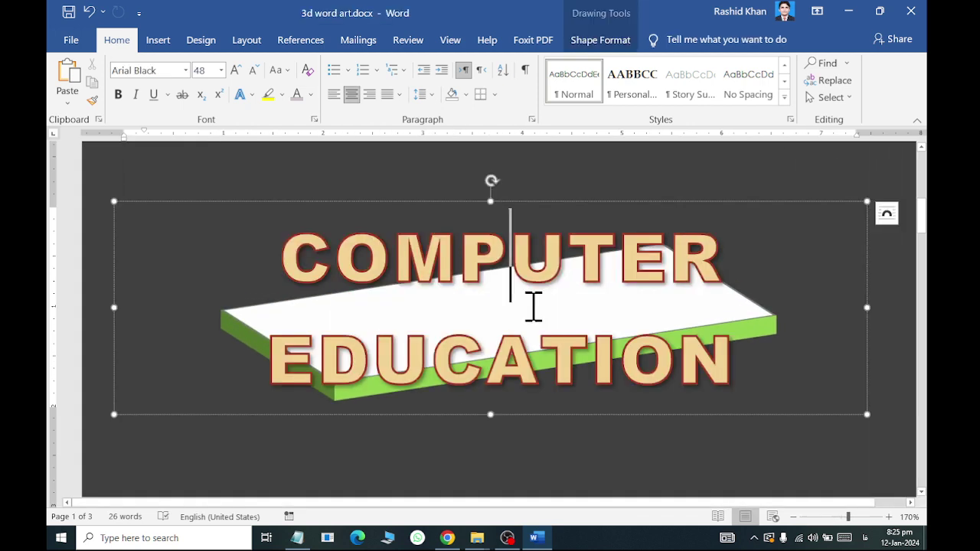
{"action": "left_click", "coordinate": [438, 203]}
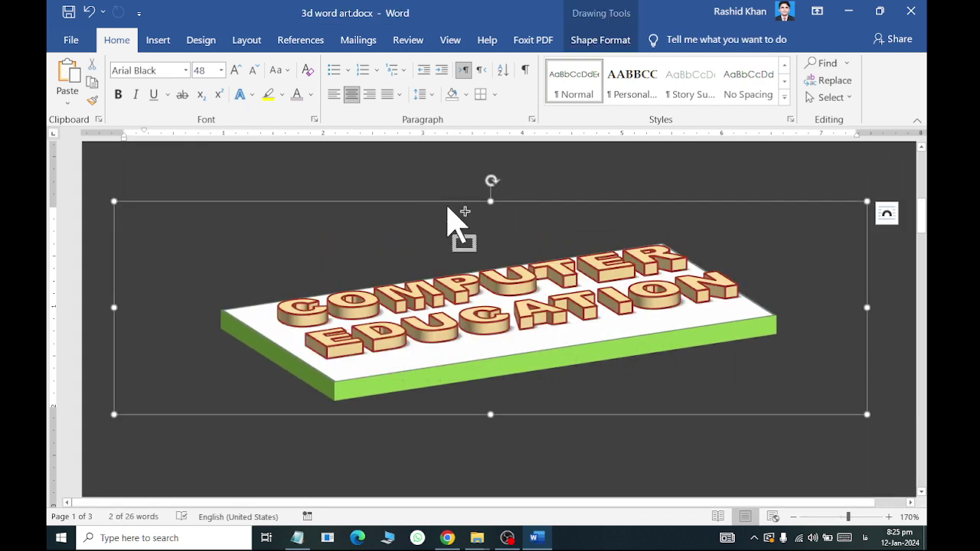
{"action": "left_click", "coordinate": [458, 326]}
{"action": "key", "text": "ctrl+a"}
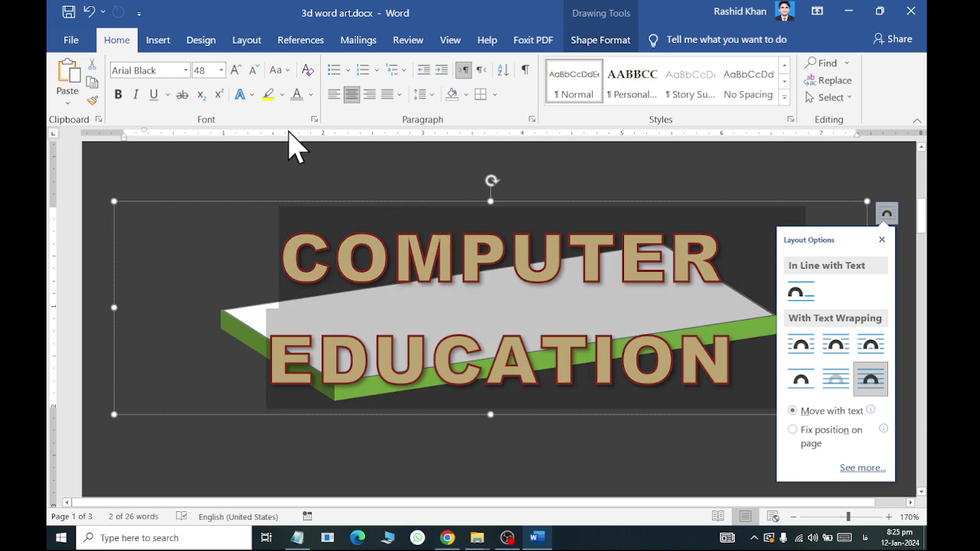
{"action": "left_click", "coordinate": [254, 70]}
{"action": "left_click", "coordinate": [253, 70]}
{"action": "left_click", "coordinate": [254, 70]}
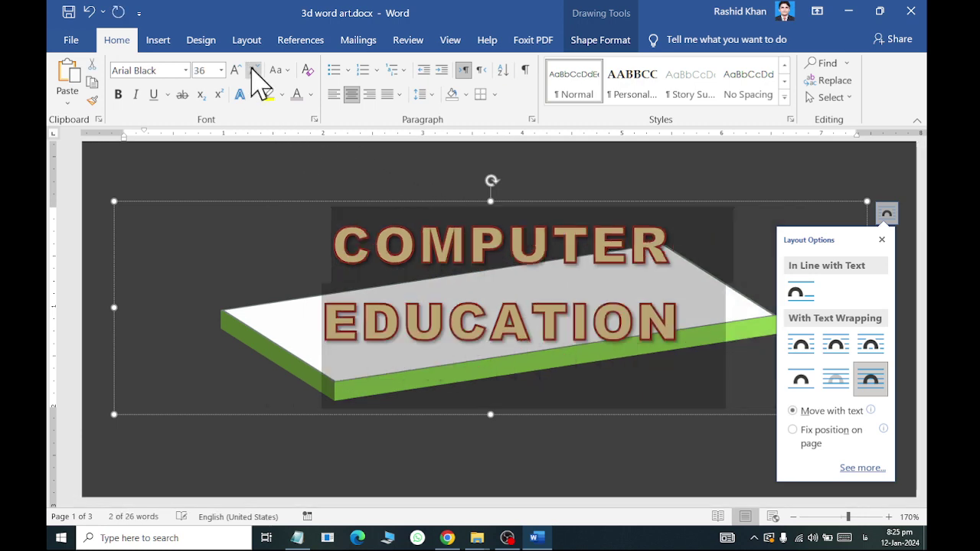
{"action": "left_click", "coordinate": [546, 414]}
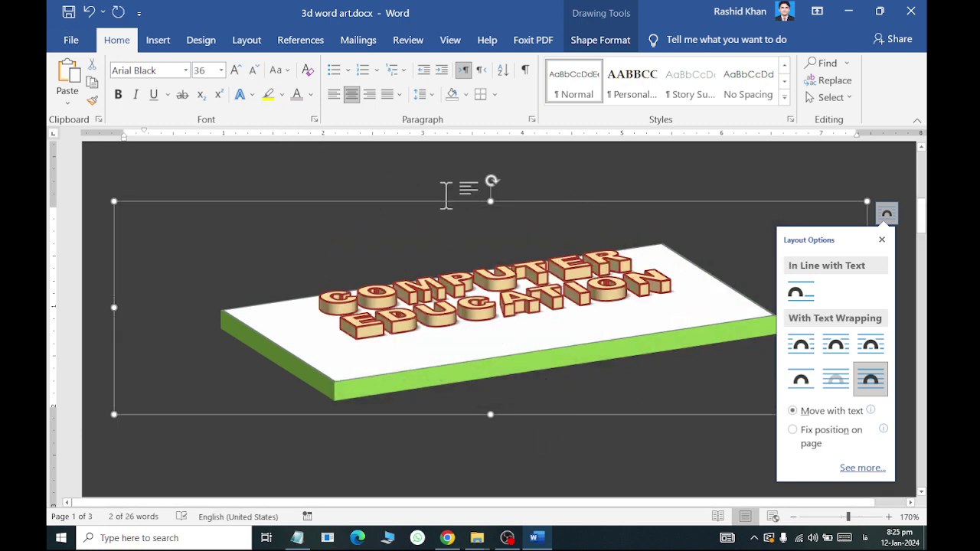
{"action": "left_click_drag", "start_coordinate": [449, 201], "coordinate": [455, 212]}
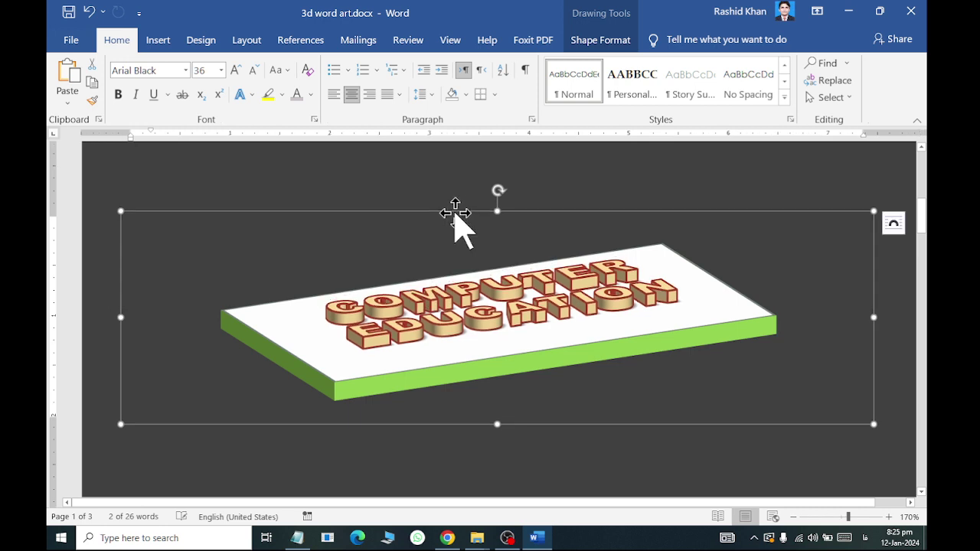
Step: Apply the Off Axis 1: Right 3-D rotation and move the WordArt up over the slab
{"action": "left_click", "coordinate": [600, 43]}
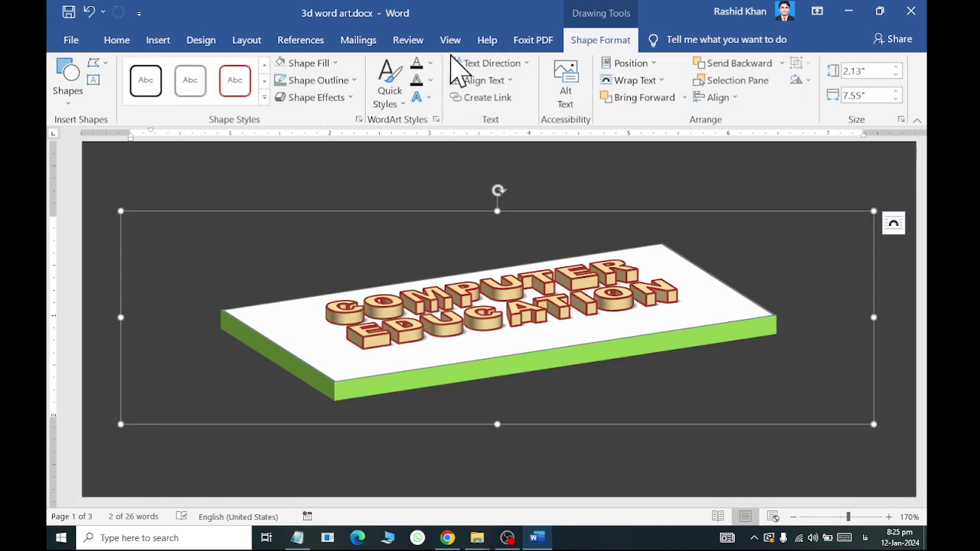
{"action": "left_click", "coordinate": [419, 98]}
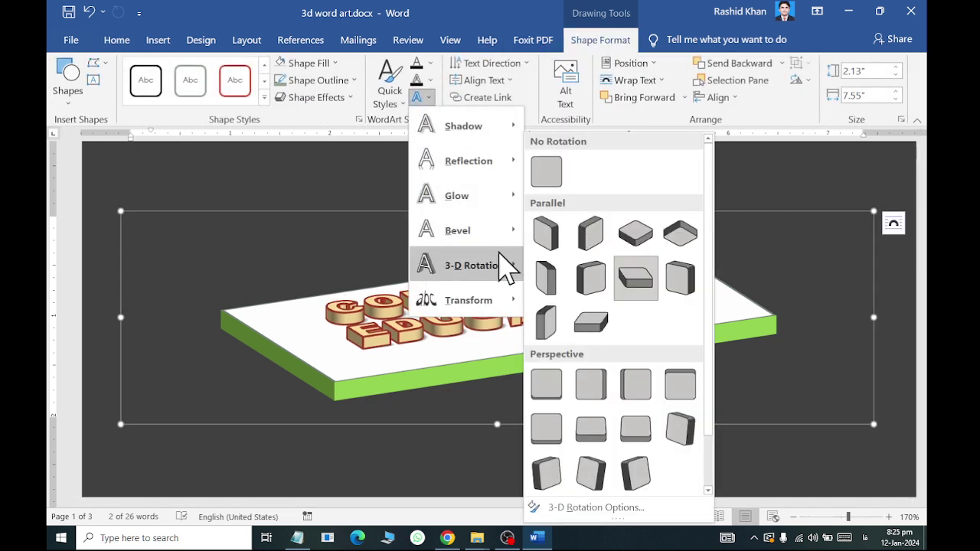
{"action": "mouse_move", "coordinate": [468, 265]}
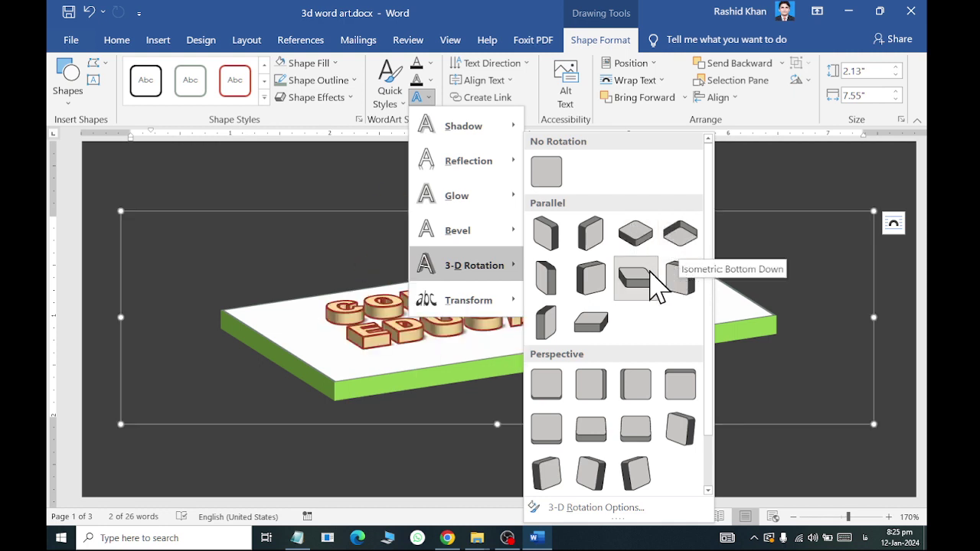
{"action": "left_click", "coordinate": [590, 283]}
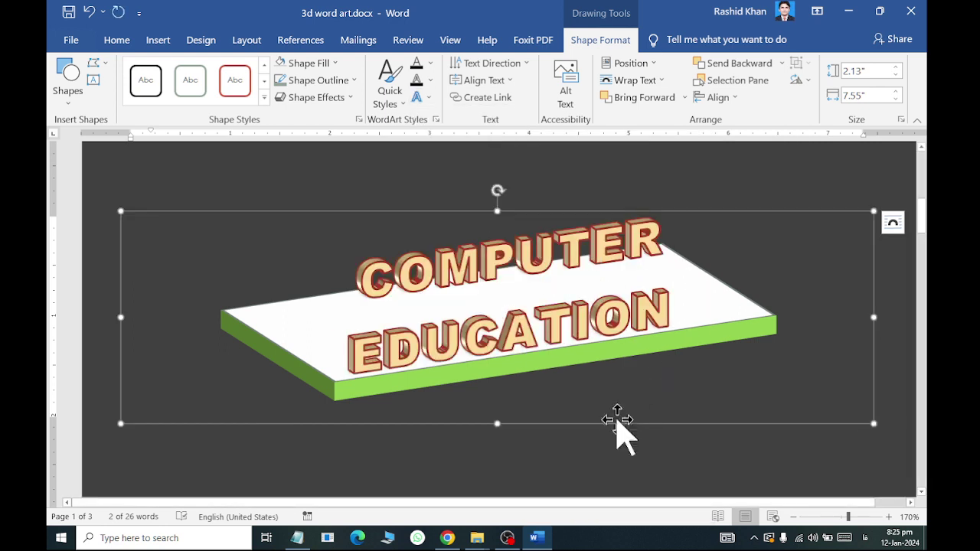
{"action": "left_click_drag", "start_coordinate": [593, 424], "coordinate": [597, 428]}
{"action": "left_click_drag", "start_coordinate": [598, 418], "coordinate": [583, 407]}
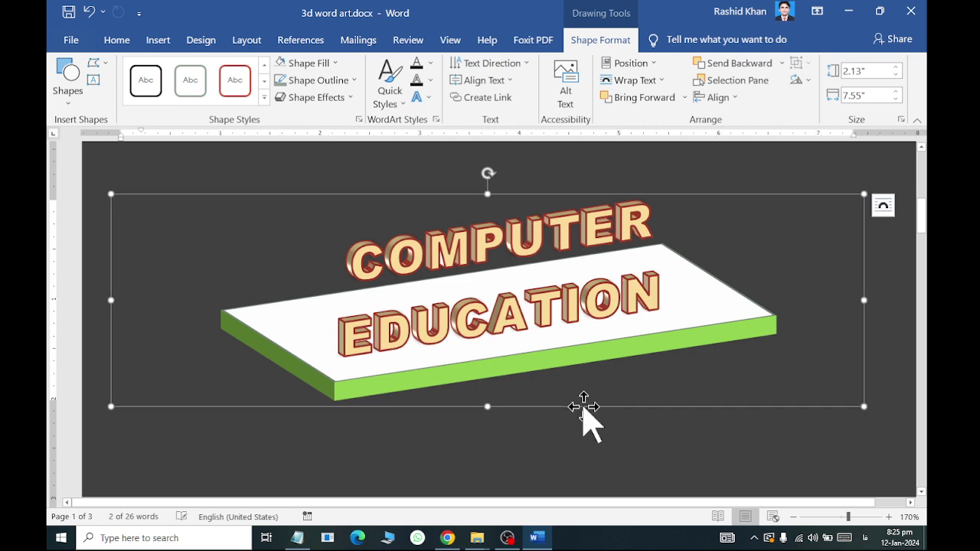
{"action": "left_click", "coordinate": [370, 253]}
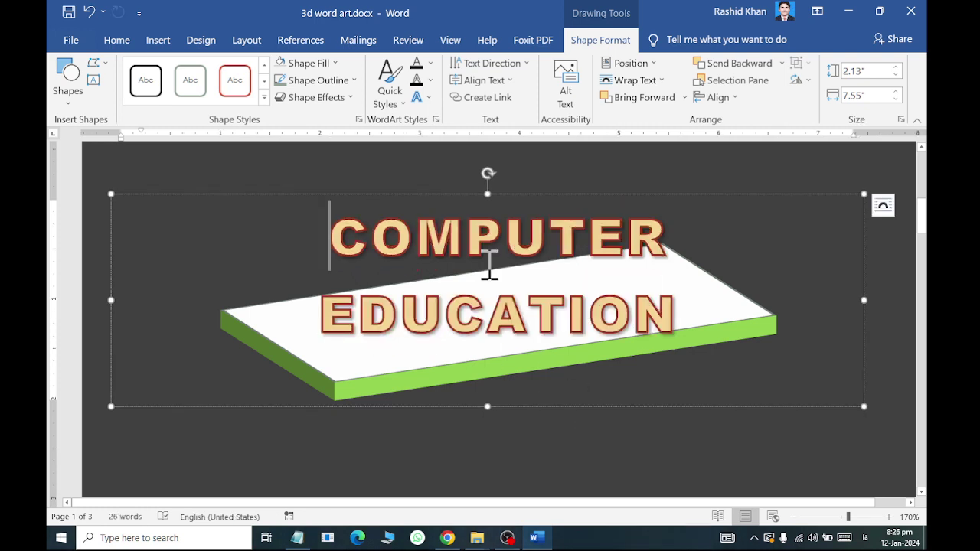
{"action": "key", "text": "ctrl+a"}
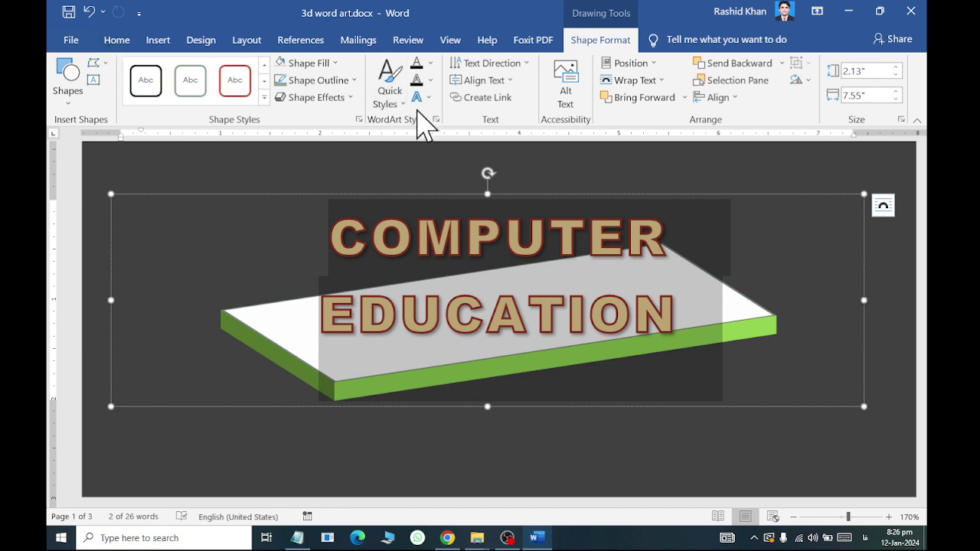
Step: Return from the File screen to Home and show the line spacing choices
{"action": "left_click", "coordinate": [73, 40]}
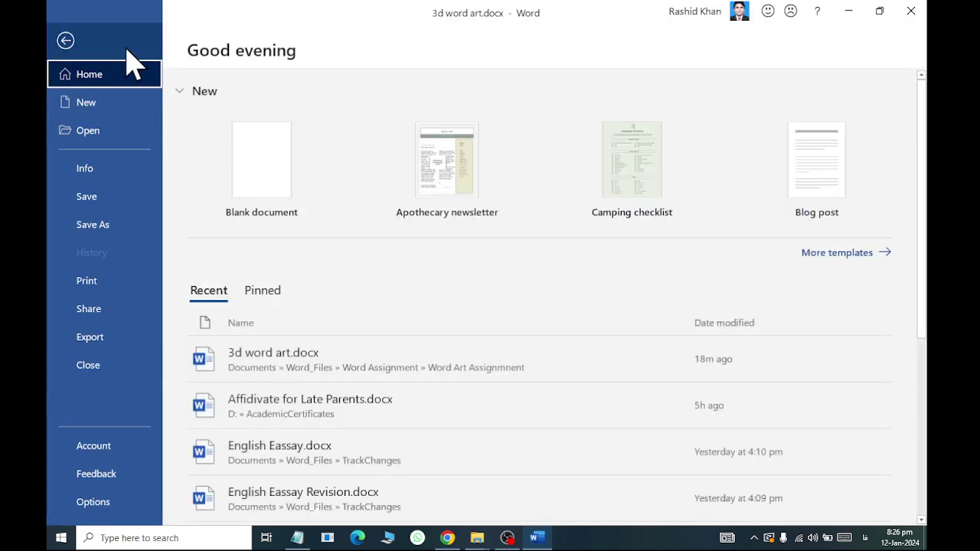
{"action": "left_click", "coordinate": [83, 42]}
{"action": "left_click", "coordinate": [116, 40]}
{"action": "left_click", "coordinate": [421, 94]}
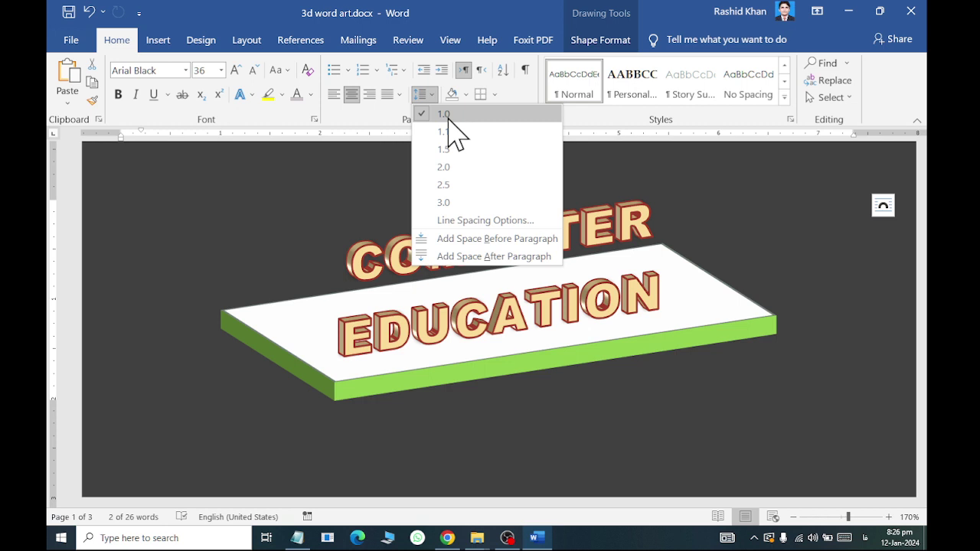
Step: Set the WordArt line spacing to Multiple 0.5 and drag it down onto the slab
{"action": "left_click", "coordinate": [455, 220]}
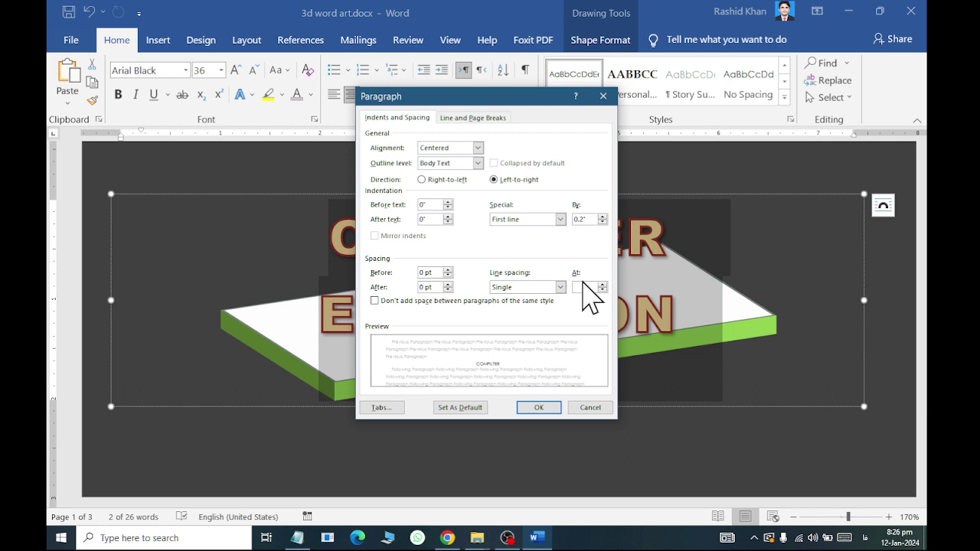
{"action": "left_click", "coordinate": [559, 289]}
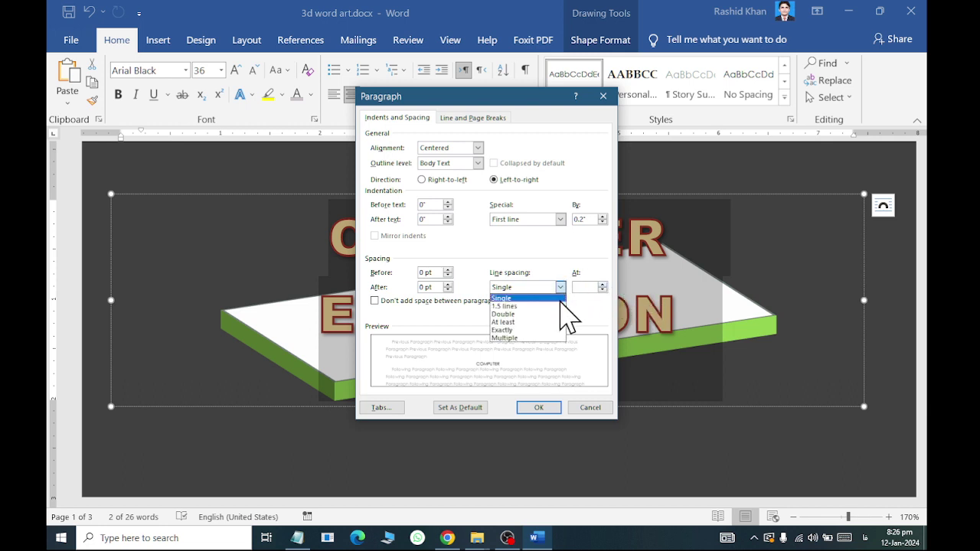
{"action": "left_click", "coordinate": [584, 289]}
{"action": "left_click", "coordinate": [586, 288]}
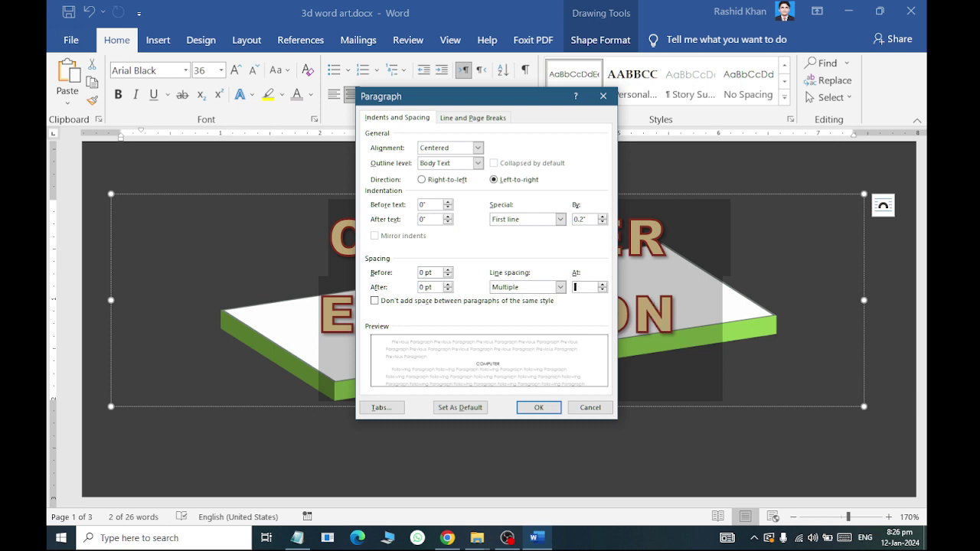
{"action": "type", "text": "5"}
{"action": "key", "text": "Return"}
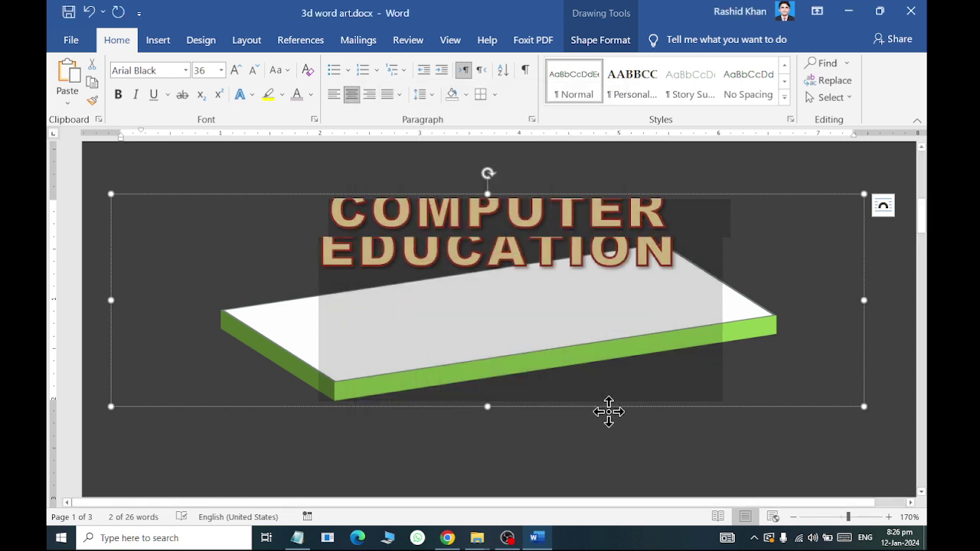
{"action": "left_click_drag", "start_coordinate": [608, 408], "coordinate": [617, 452]}
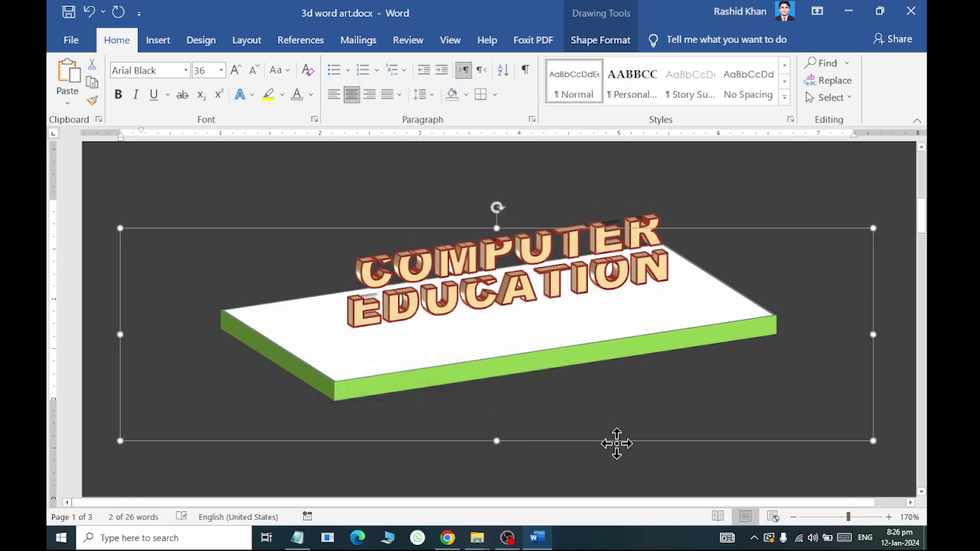
{"action": "left_click", "coordinate": [798, 209]}
Step: Widen the line spacing of all the WordArt text, then move the WordArt down below the slab
{"action": "scroll", "coordinate": [840, 268], "scroll_direction": "down", "scroll_amount": 1}
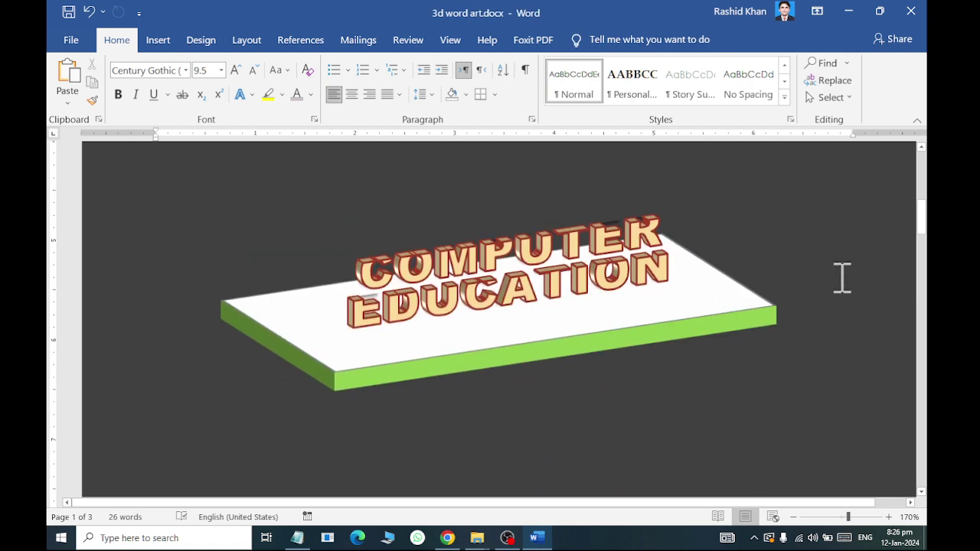
{"action": "scroll", "coordinate": [841, 278], "scroll_direction": "down", "scroll_amount": 2}
{"action": "scroll", "coordinate": [765, 275], "scroll_direction": "up", "scroll_amount": 1}
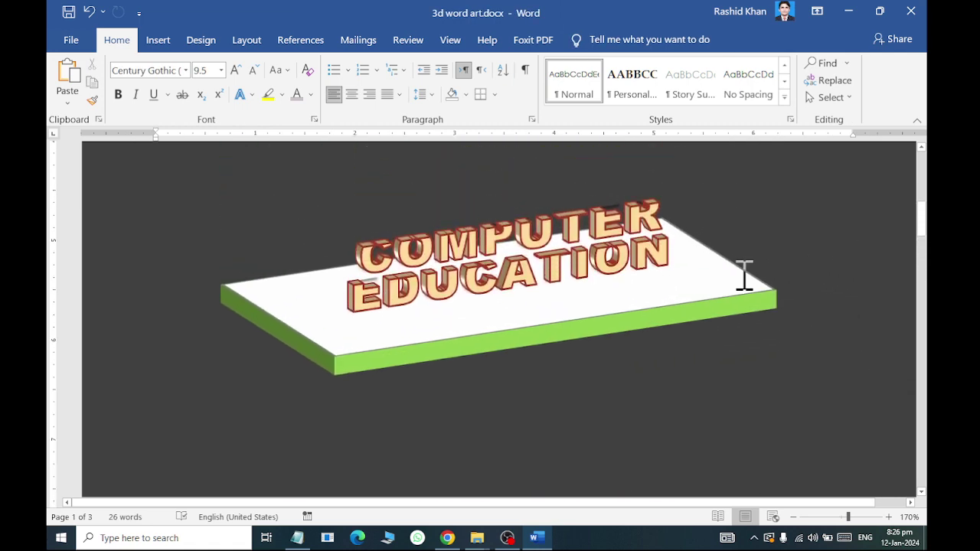
{"action": "left_click", "coordinate": [381, 278]}
{"action": "key", "text": "ctrl+a"}
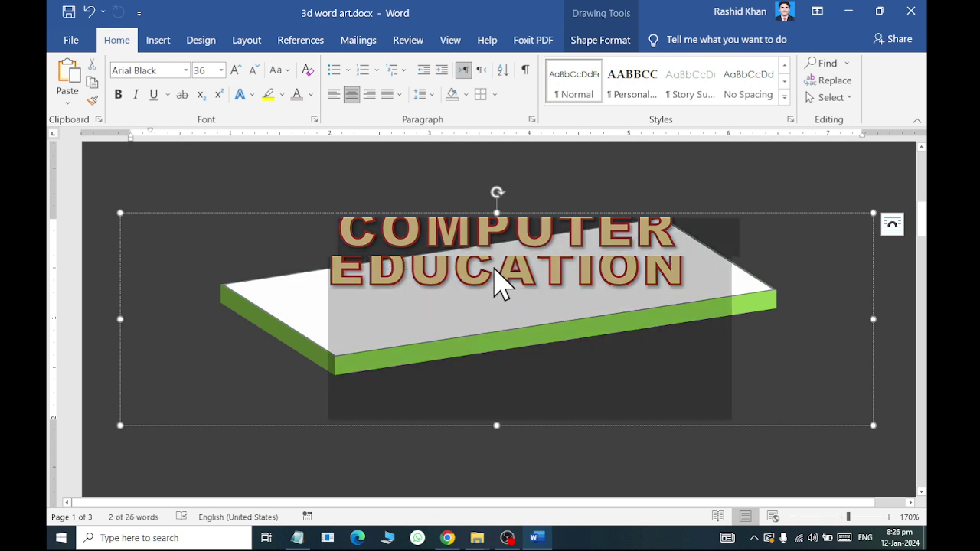
{"action": "left_click", "coordinate": [421, 95]}
{"action": "left_click", "coordinate": [442, 132]}
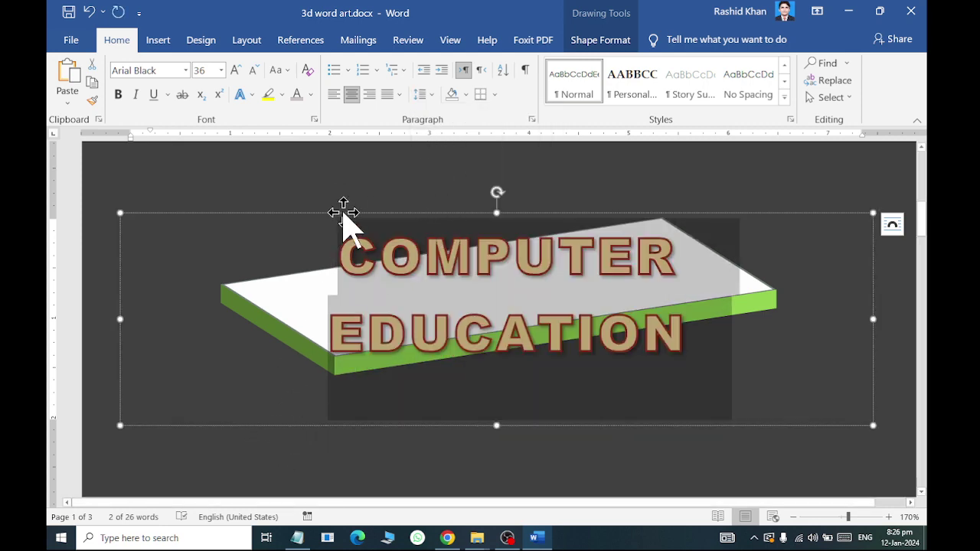
{"action": "left_click_drag", "start_coordinate": [331, 213], "coordinate": [334, 350]}
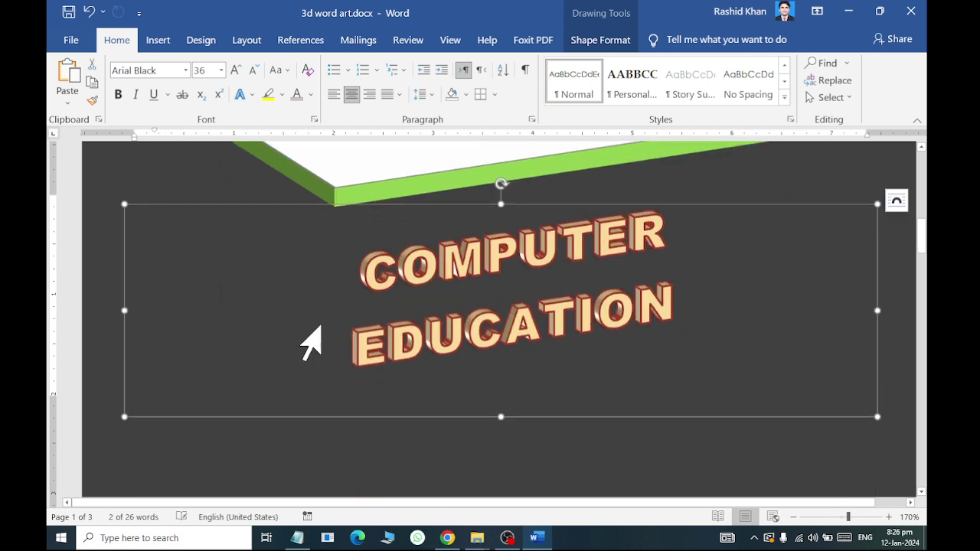
Step: Move the white-and-green slab below the WordArt and enlarge it up and to the left
{"action": "scroll", "coordinate": [326, 199], "scroll_direction": "up", "scroll_amount": 3}
{"action": "left_click_drag", "start_coordinate": [327, 224], "coordinate": [460, 322]}
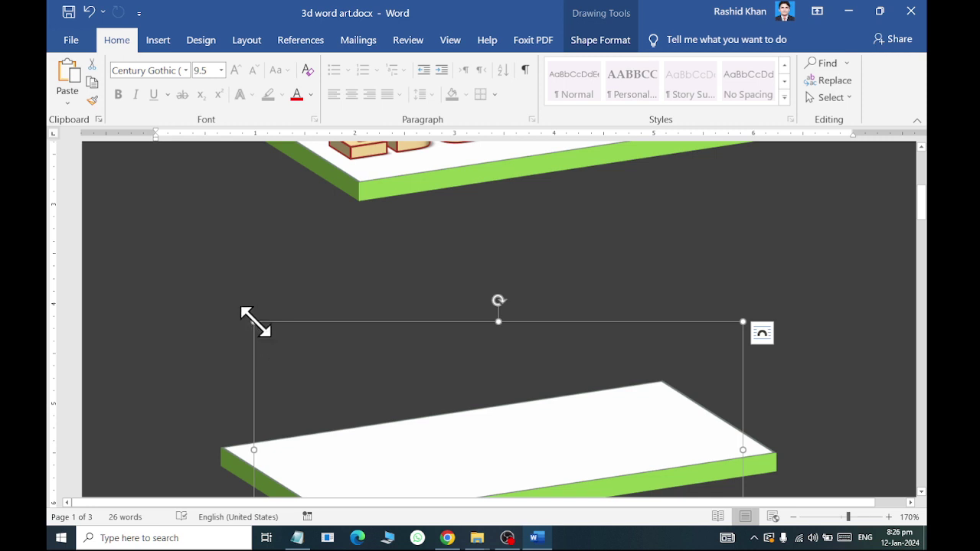
{"action": "left_click_drag", "start_coordinate": [254, 322], "coordinate": [173, 269]}
Step: Move the COMPUTER EDUCATION WordArt up and centre it on top of the slab
{"action": "scroll", "coordinate": [200, 237], "scroll_direction": "down", "scroll_amount": 2}
{"action": "scroll", "coordinate": [344, 304], "scroll_direction": "down", "scroll_amount": 2}
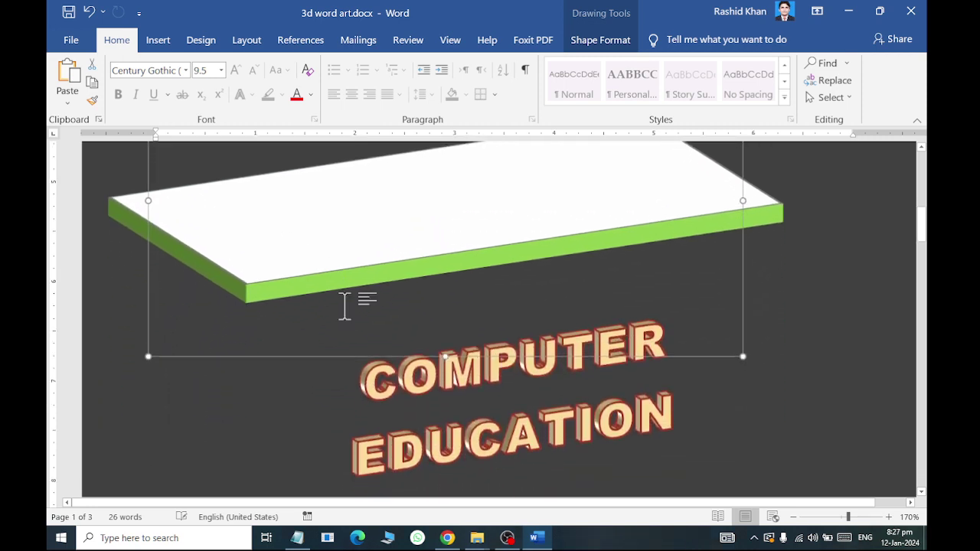
{"action": "left_click", "coordinate": [399, 450]}
{"action": "left_click_drag", "start_coordinate": [445, 315], "coordinate": [426, 131]}
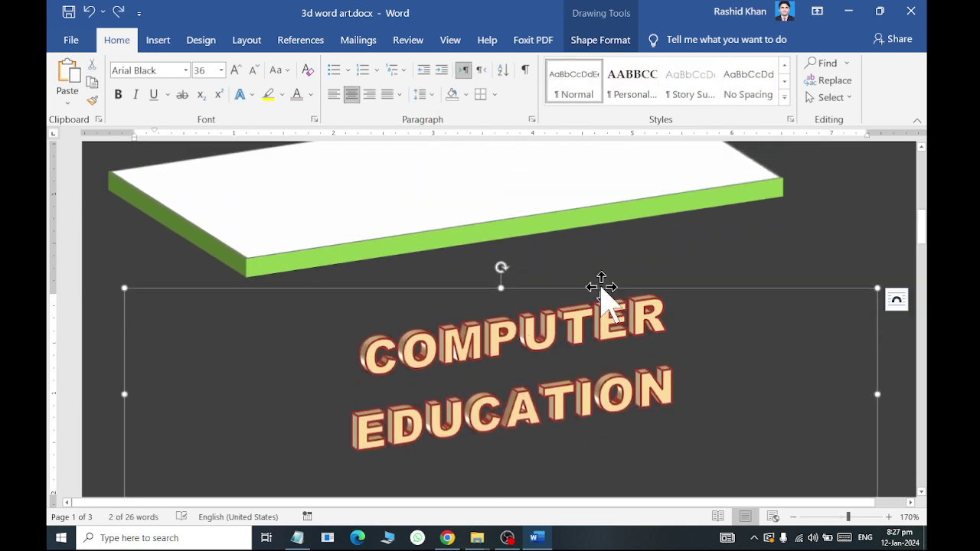
{"action": "left_click_drag", "start_coordinate": [601, 288], "coordinate": [560, 193]}
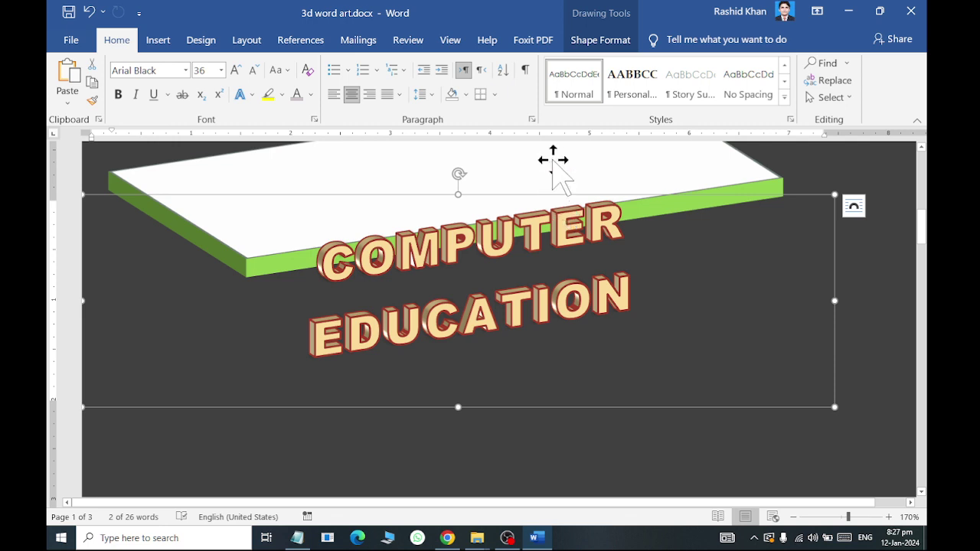
{"action": "scroll", "coordinate": [576, 217], "scroll_direction": "up", "scroll_amount": 3}
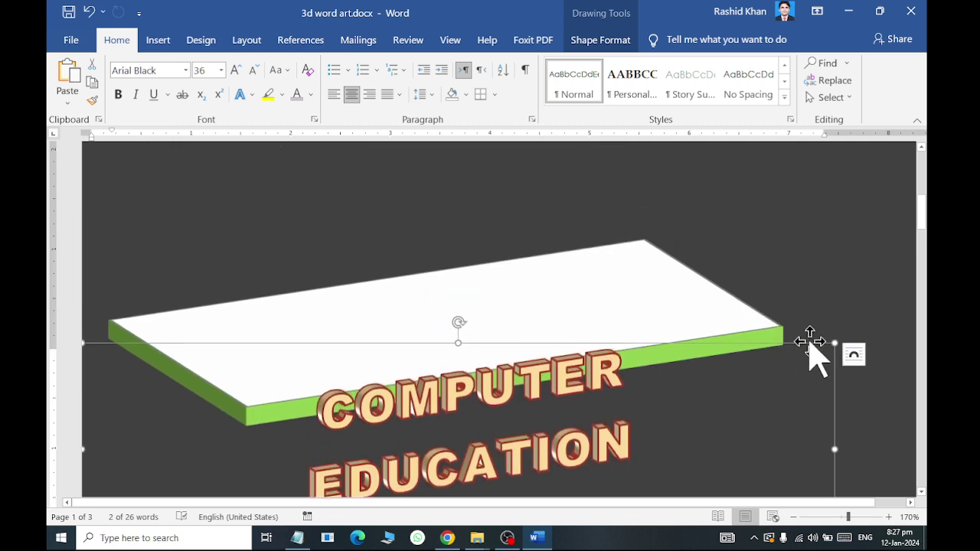
{"action": "mouse_move", "coordinate": [815, 350]}
{"action": "left_mouse_down"}
{"action": "mouse_move", "coordinate": [743, 213]}
{"action": "mouse_move", "coordinate": [778, 221]}
{"action": "left_mouse_up"}
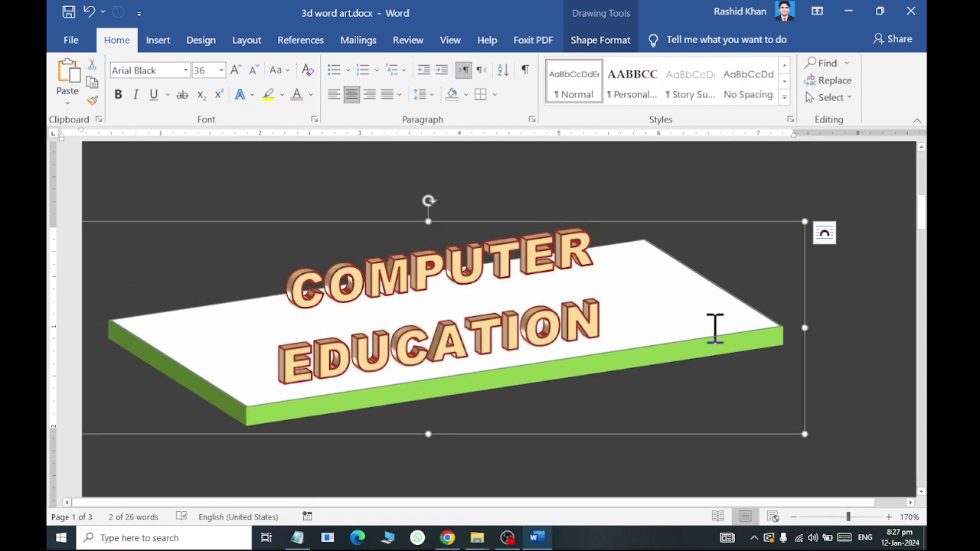
Step: Apply a Perspective: Upper Left shadow to the COMPUTER EDUCATION WordArt text
{"action": "left_click", "coordinate": [586, 44]}
{"action": "left_click", "coordinate": [416, 98]}
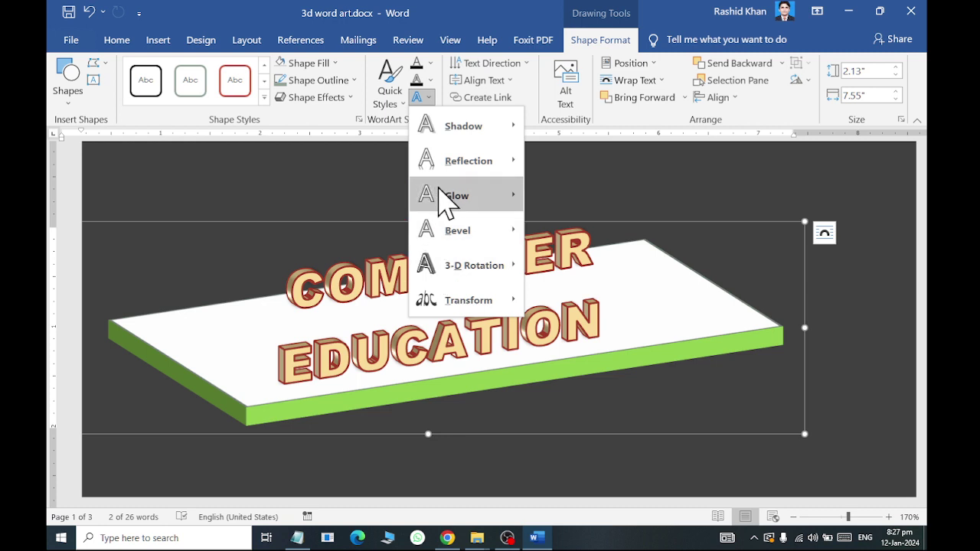
{"action": "mouse_move", "coordinate": [463, 126]}
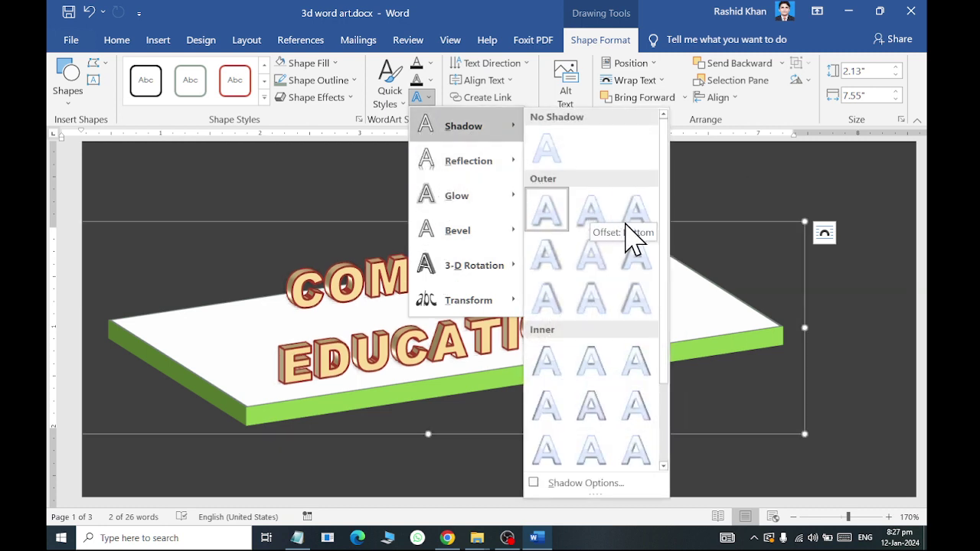
{"action": "scroll", "coordinate": [582, 314], "scroll_direction": "down", "scroll_amount": 2}
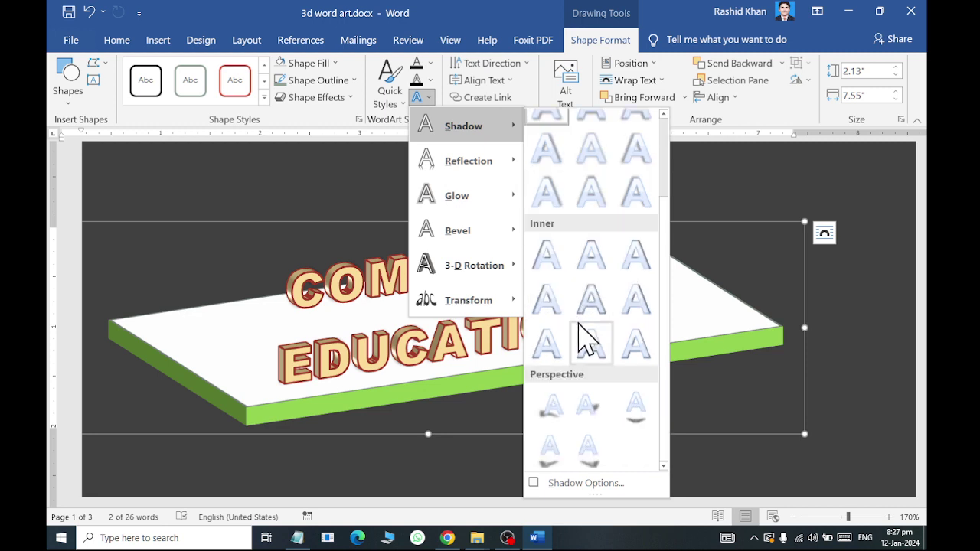
{"action": "left_click", "coordinate": [563, 417]}
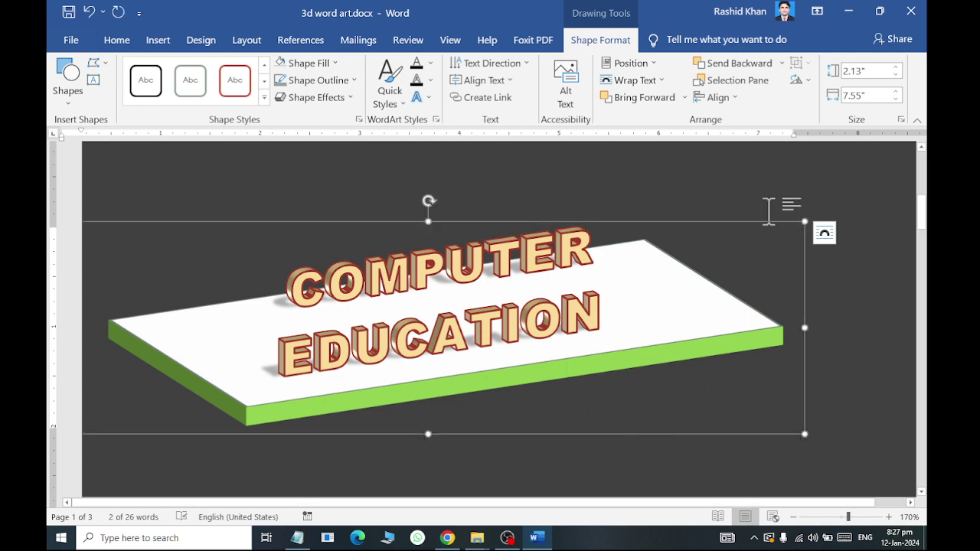
{"action": "left_click", "coordinate": [831, 397]}
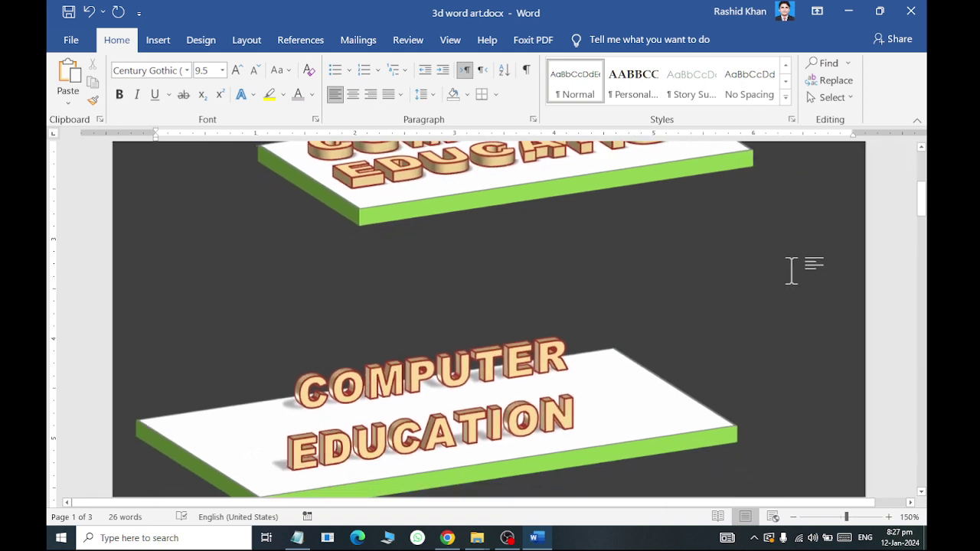
{"action": "scroll", "coordinate": [792, 269], "scroll_direction": "down", "scroll_amount": 4}
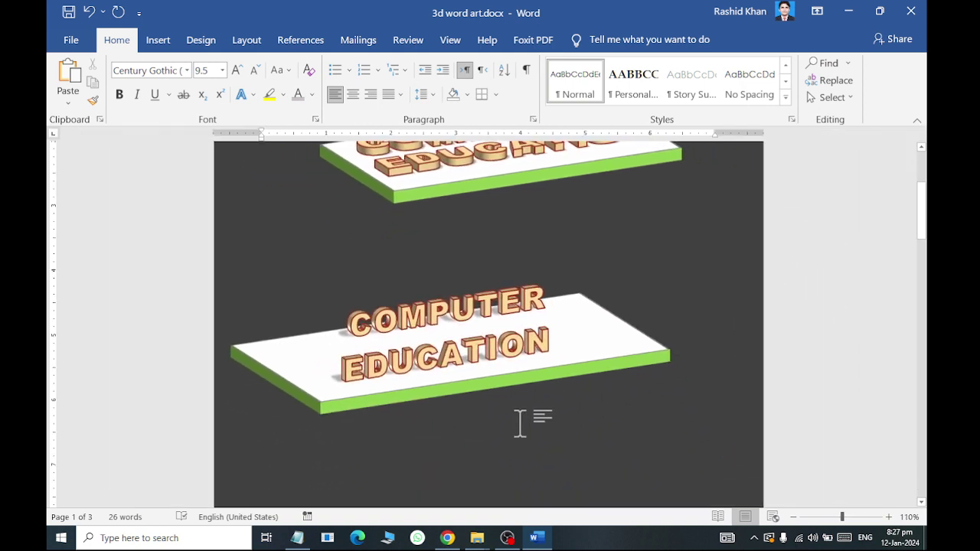
{"action": "scroll", "coordinate": [521, 424], "scroll_direction": "up", "scroll_amount": 1}
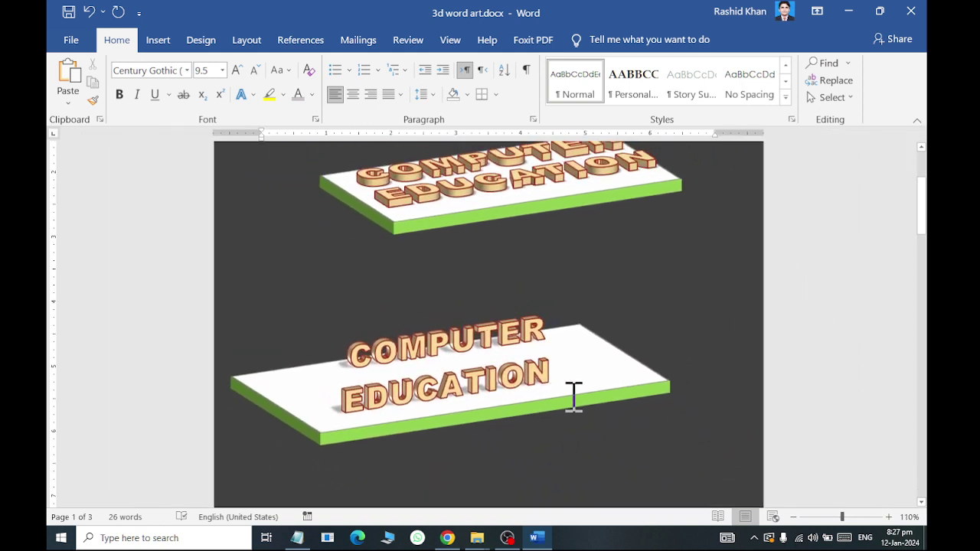